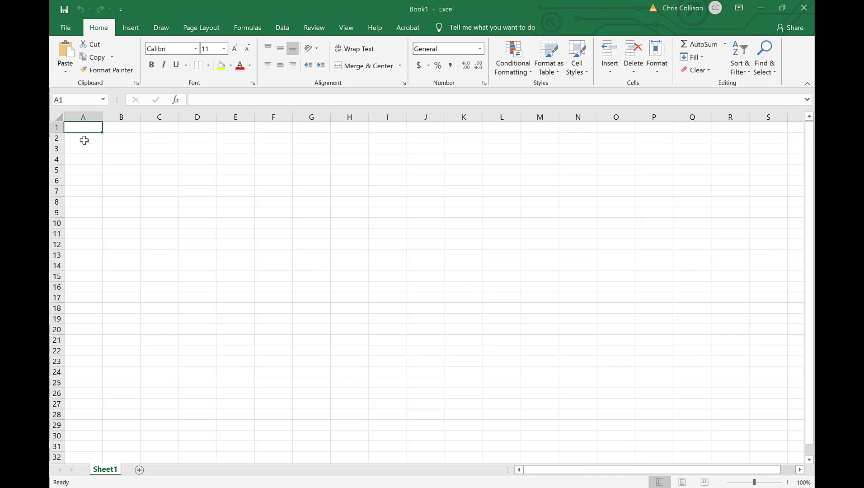
# Enter the label "Mass of the water" in B2, with the value 100 in D2 and the unit g in E2.
pyautogui.click(118, 138)
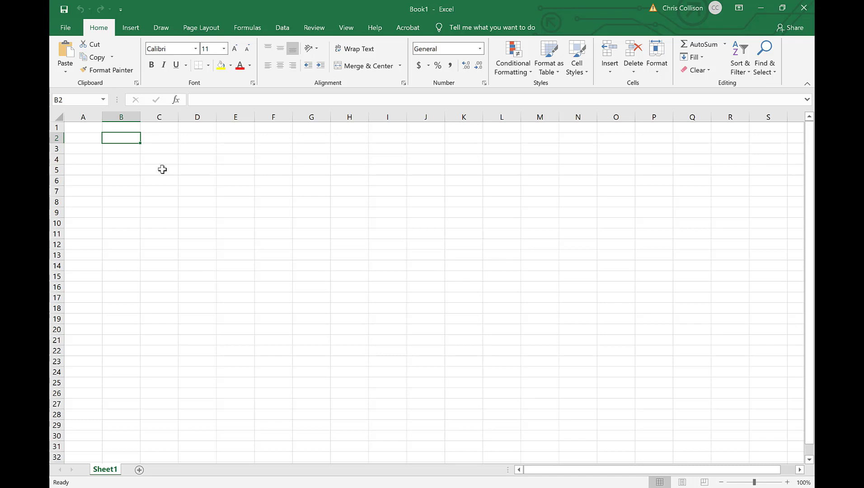
pyautogui.write('Mass of th')
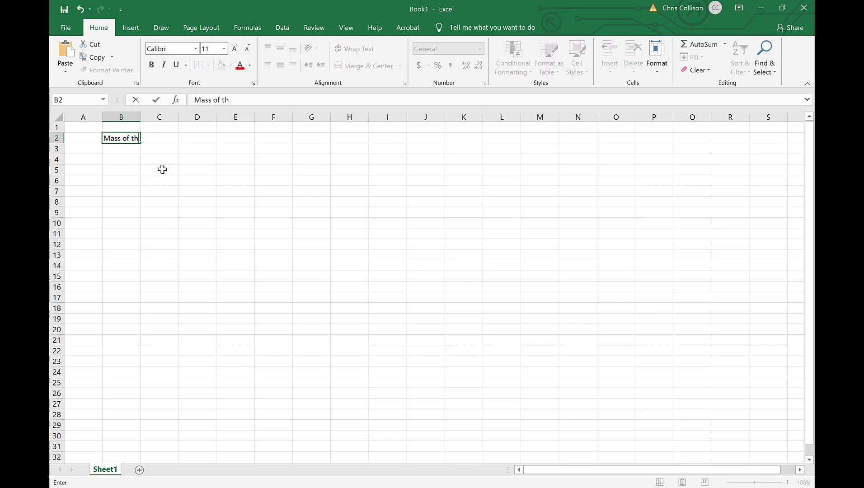
pyautogui.write('e water')
pyautogui.press('Tab')
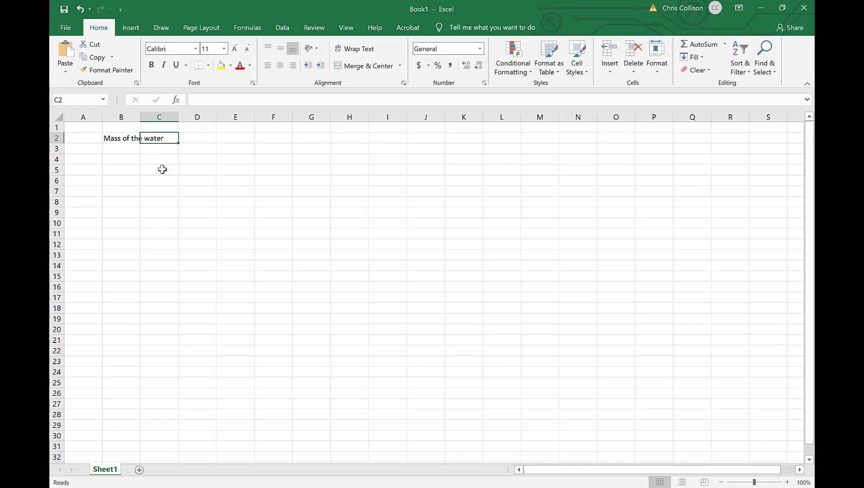
pyautogui.press('Tab')
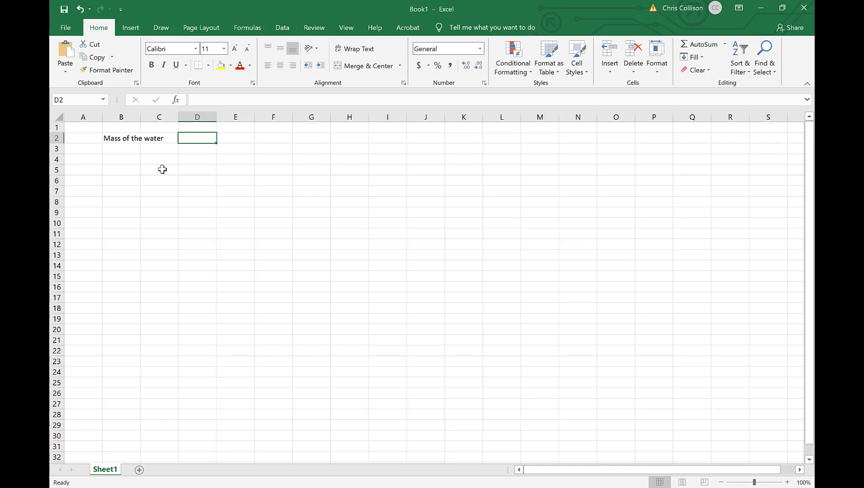
pyautogui.write('100')
pyautogui.press('Tab')
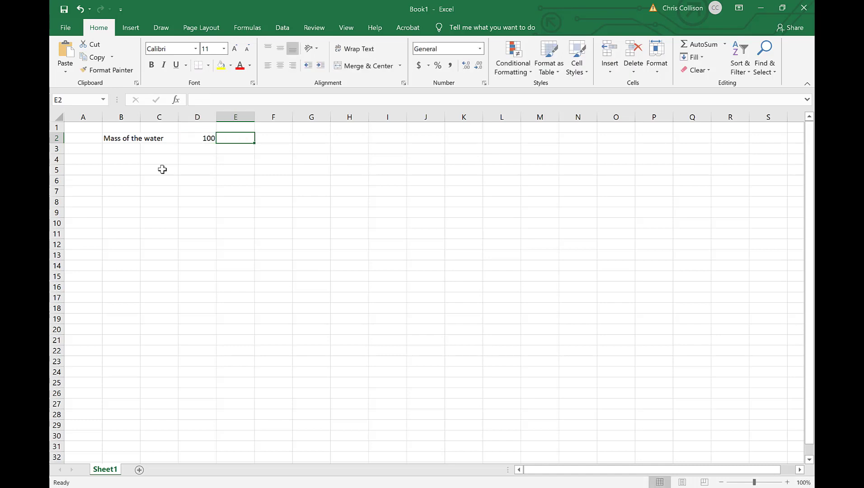
pyautogui.write('g')
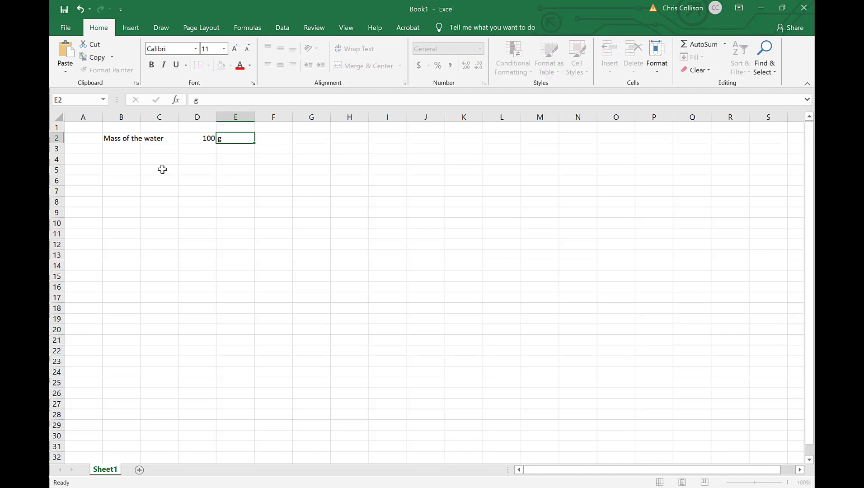
pyautogui.press('Return')
# Add the row 3 entry "T(initial) of water" in column B, with 19.9 in D3 and the unit oC in E3.
pyautogui.press('Left')
pyautogui.press('Left')
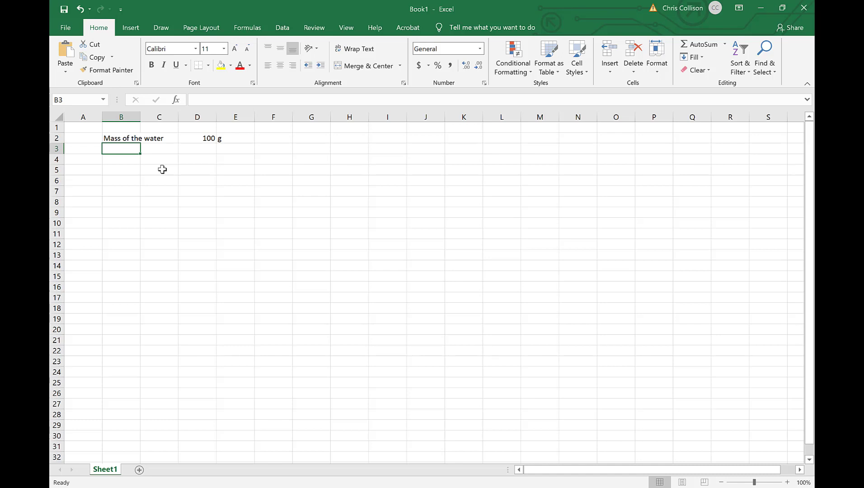
pyautogui.write('T')
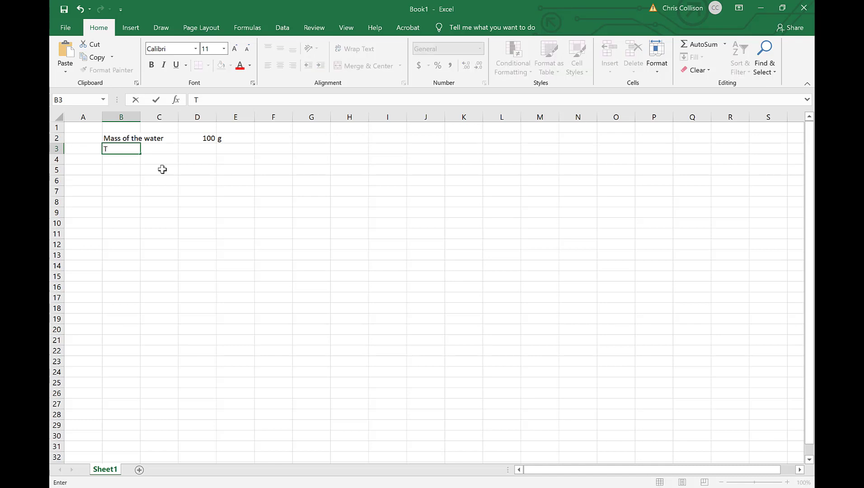
pyautogui.write('(initial) of water')
pyautogui.press('Tab')
pyautogui.press('Tab')
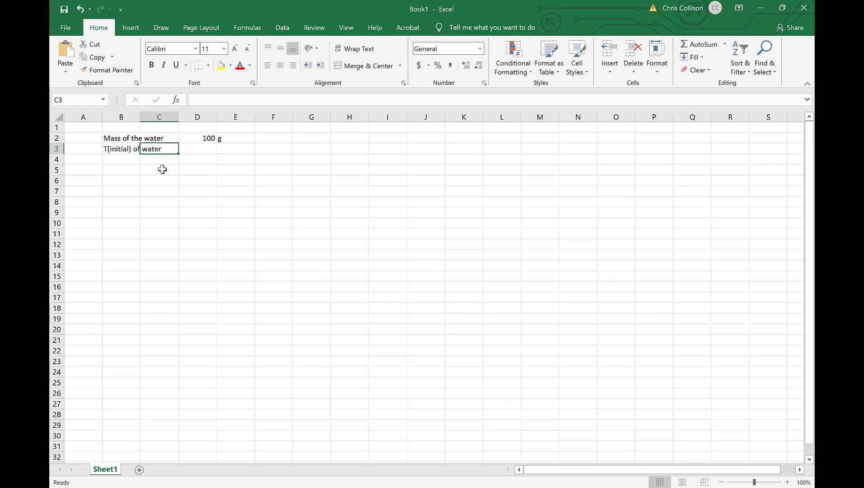
pyautogui.write('19.9')
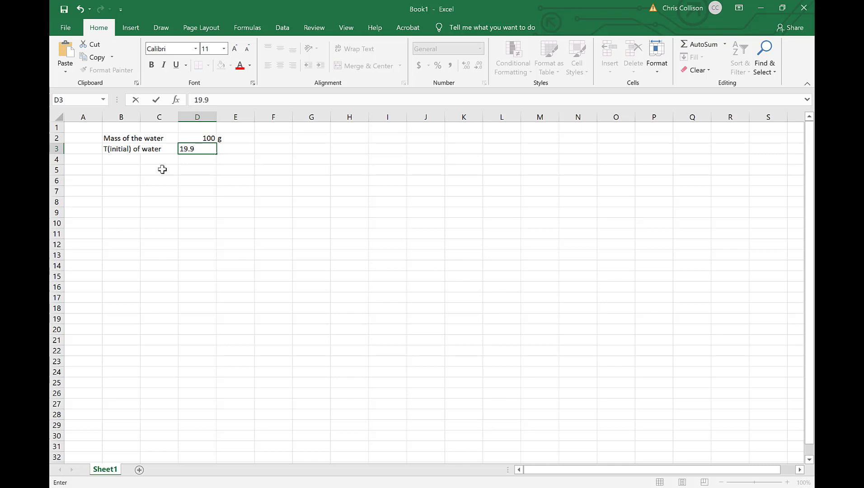
pyautogui.press('Return')
pyautogui.press('Up')
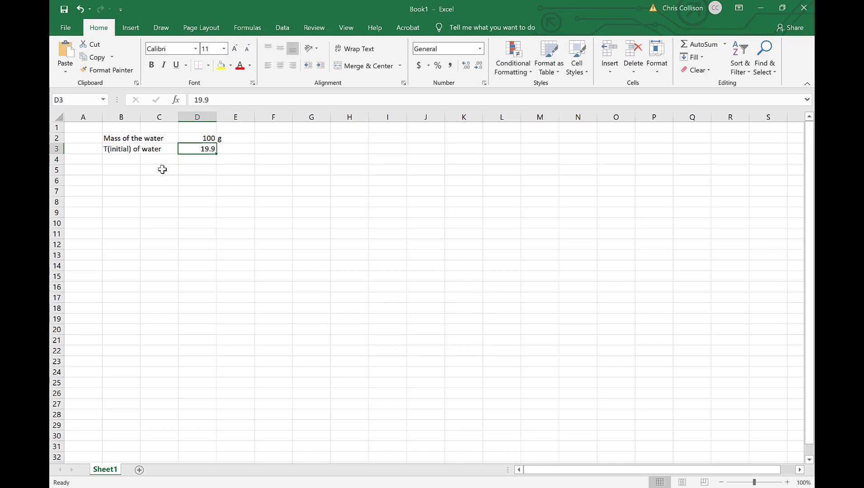
pyautogui.press('Right')
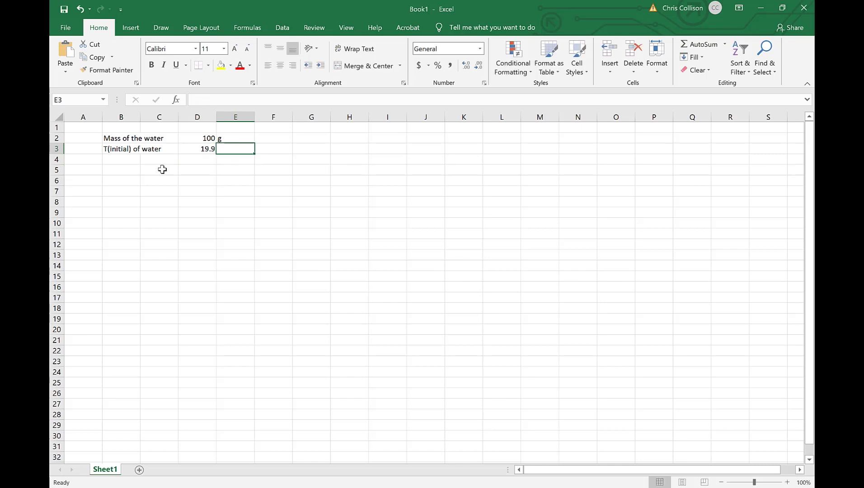
pyautogui.write('oC')
pyautogui.press('Return')
# Enter the label "T(initial) of sausage" in B4, replacing the autocompleted word "water".
pyautogui.press('Left')
pyautogui.press('Left')
pyautogui.press('Left')
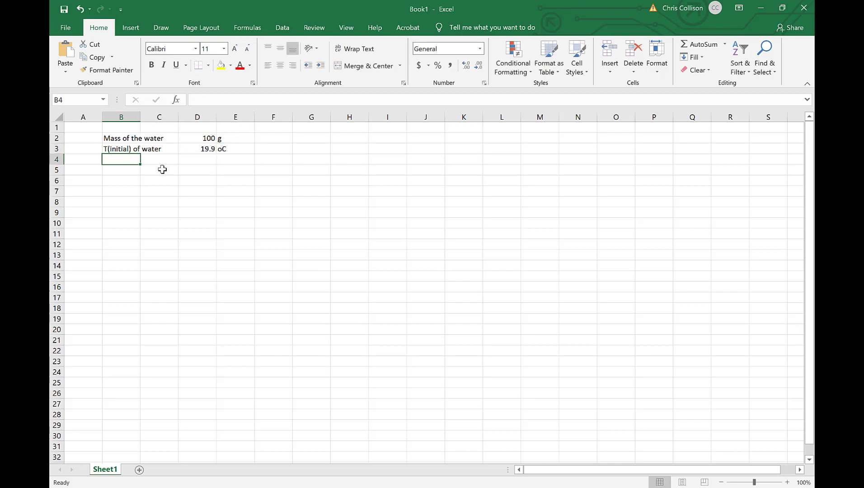
pyautogui.write('S')
pyautogui.press('BackSpace')
pyautogui.write('T(')
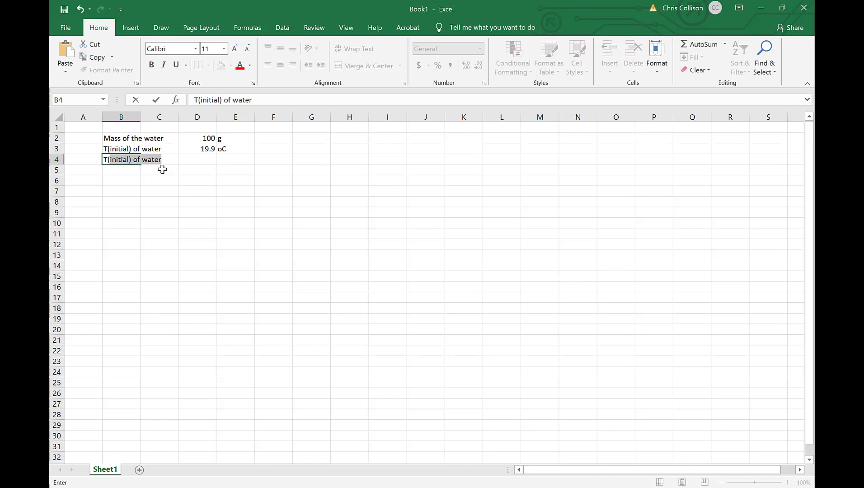
pyautogui.press('Tab')
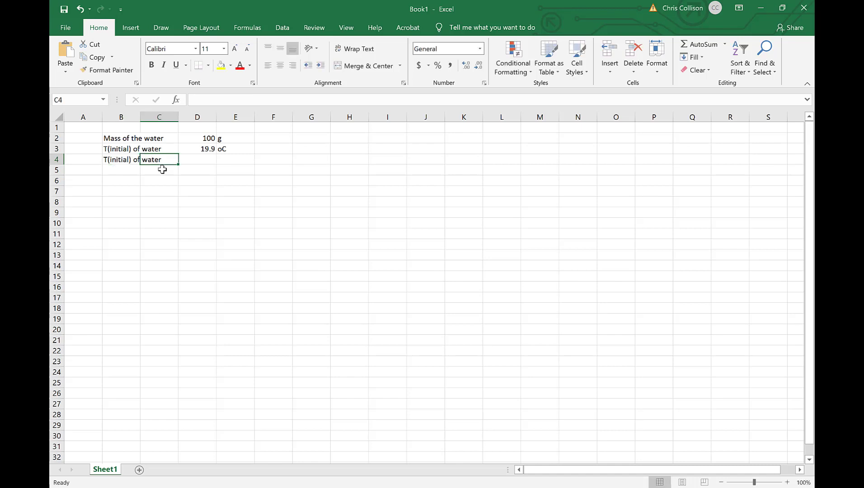
pyautogui.press('Left')
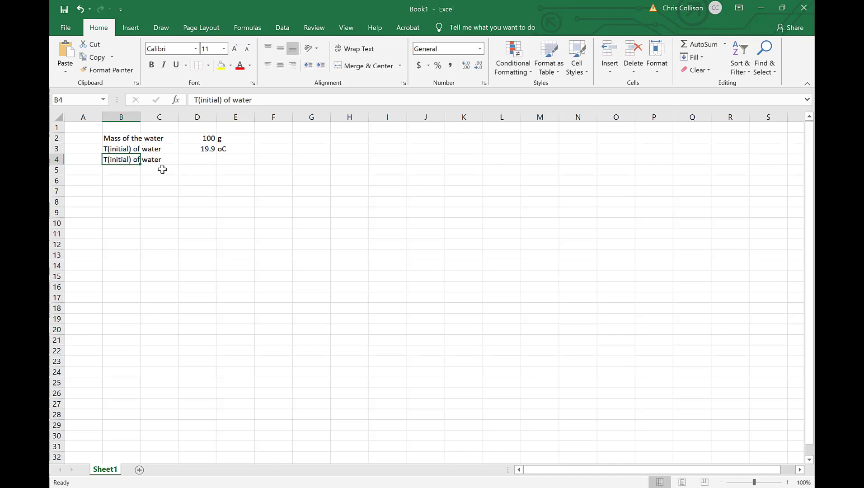
pyautogui.click(265, 100)
pyautogui.press('BackSpace')
pyautogui.press('BackSpace')
pyautogui.press('BackSpace')
pyautogui.press('BackSpace')
pyautogui.press('BackSpace')
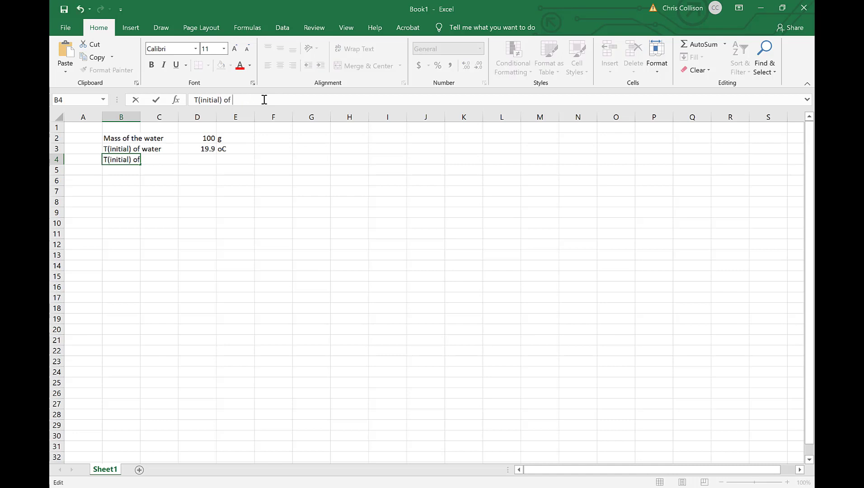
pyautogui.write('sausage')
pyautogui.press('Return')
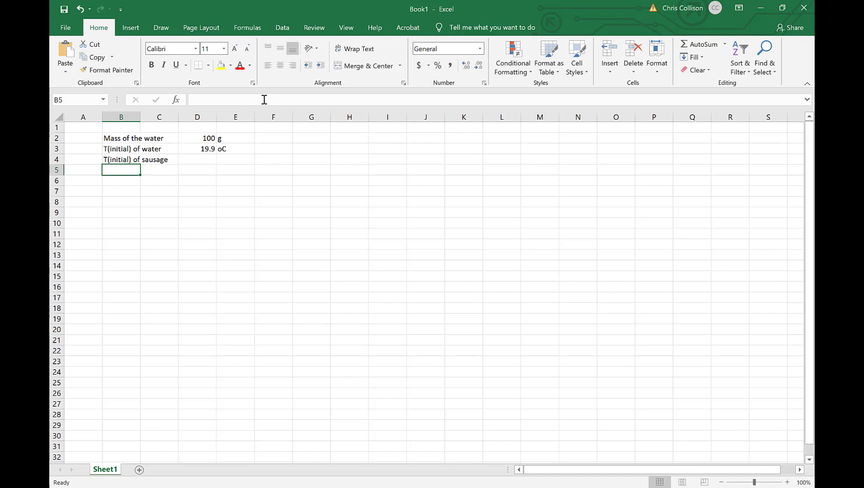
# Enter the sausage's initial temperature as 0 in D4 with the unit oC in E4.
pyautogui.press('Up')
pyautogui.press('Right')
pyautogui.press('Right')
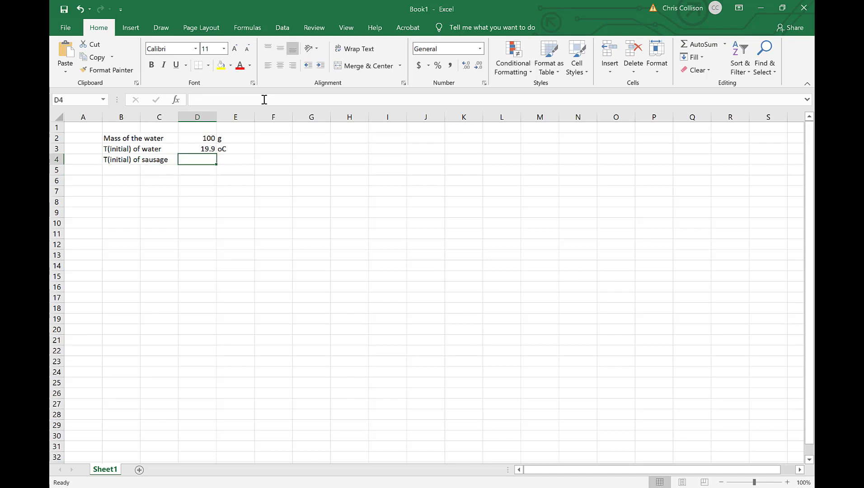
pyautogui.write('0')
pyautogui.press('Right')
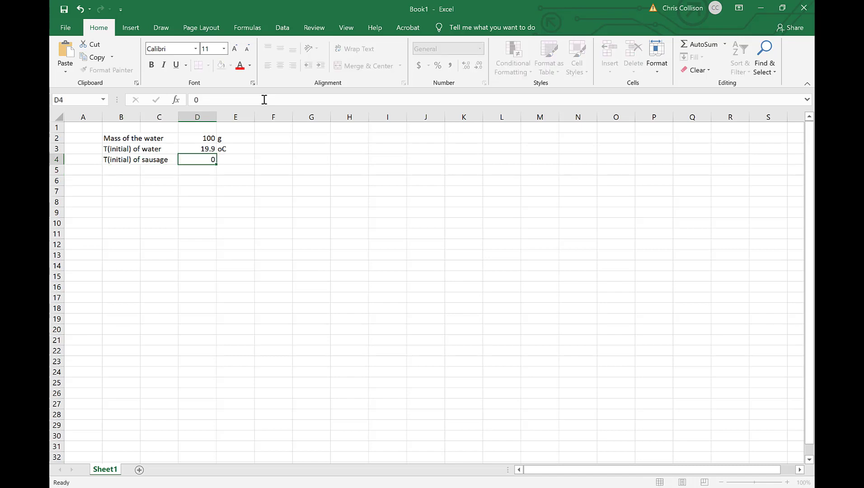
pyautogui.write('oC')
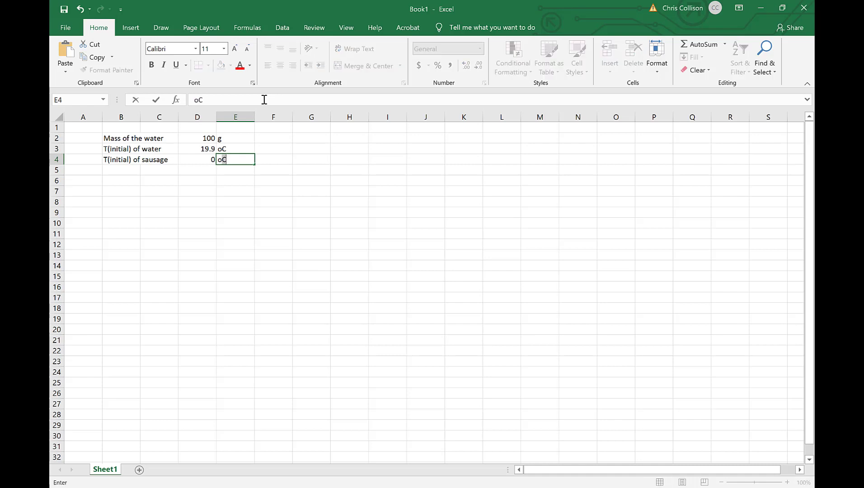
pyautogui.press('Return')
# Enter the label "T(final) of water & sausage" in B5.
pyautogui.press('Left')
pyautogui.press('Left')
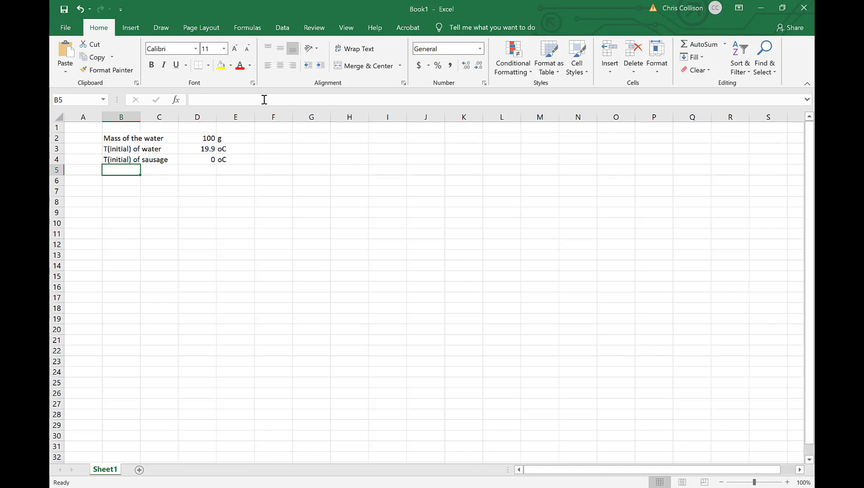
pyautogui.write('T(fin')
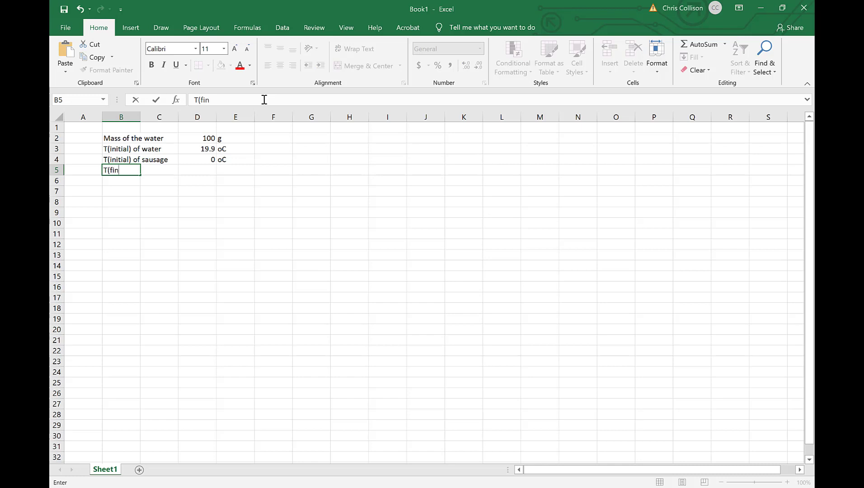
pyautogui.write('al) of water & sausage')
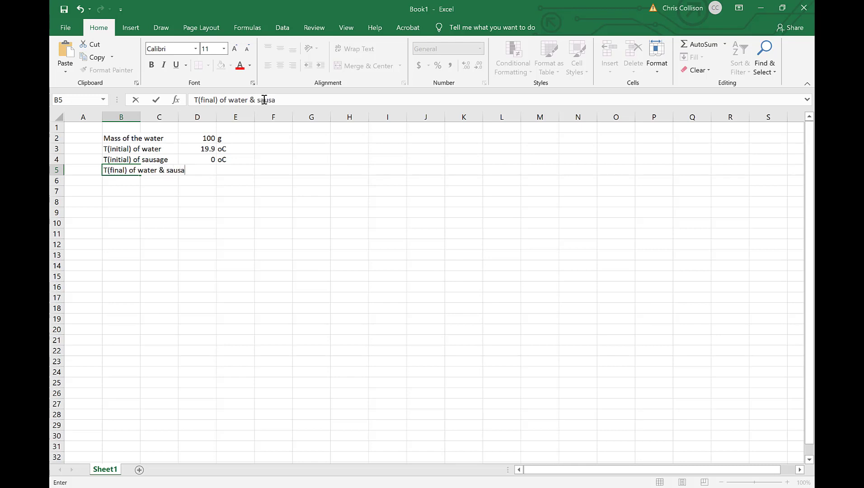
# Enter the final temperature 17.3 in D5 with the unit oC in E5.
pyautogui.press('Tab')
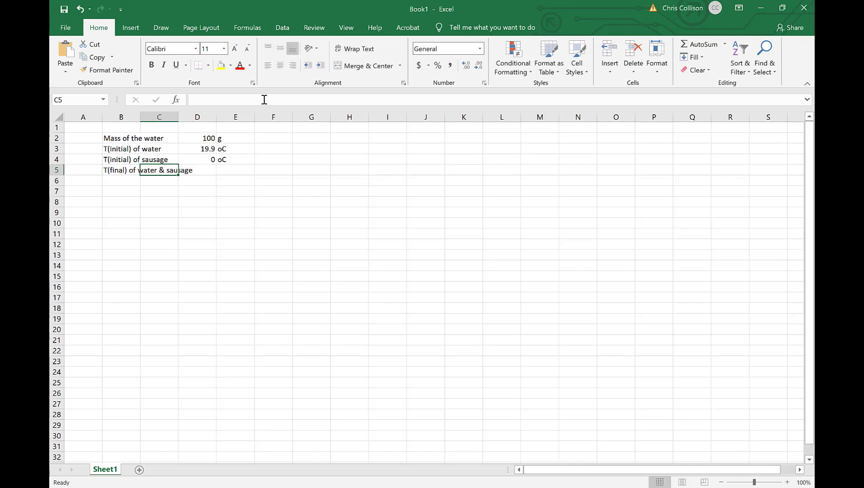
pyautogui.press('Tab')
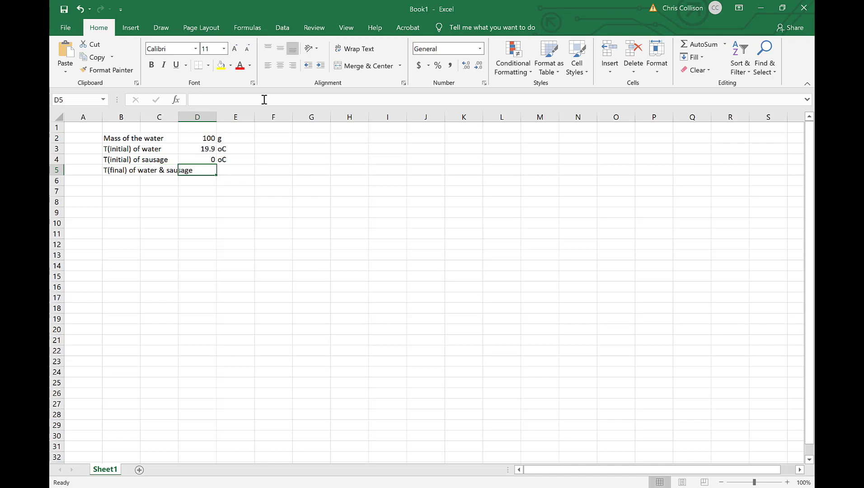
pyautogui.write('17')
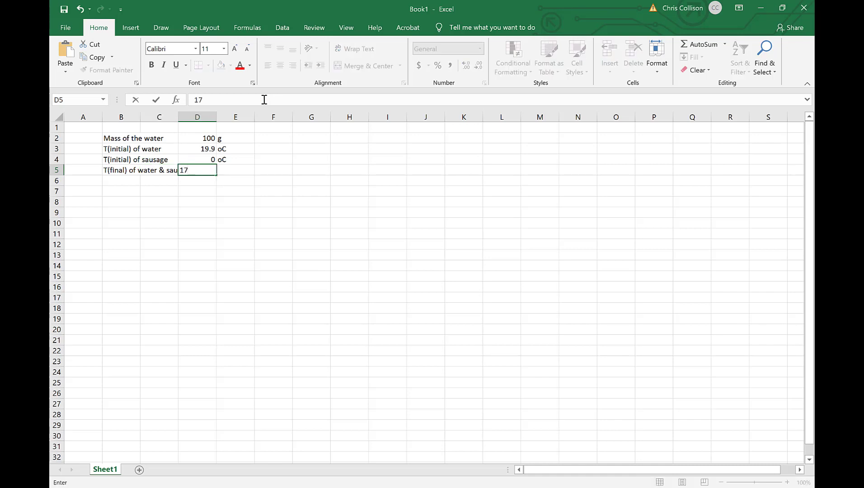
pyautogui.write('.3')
pyautogui.press('Return')
pyautogui.press('Up')
pyautogui.press('Right')
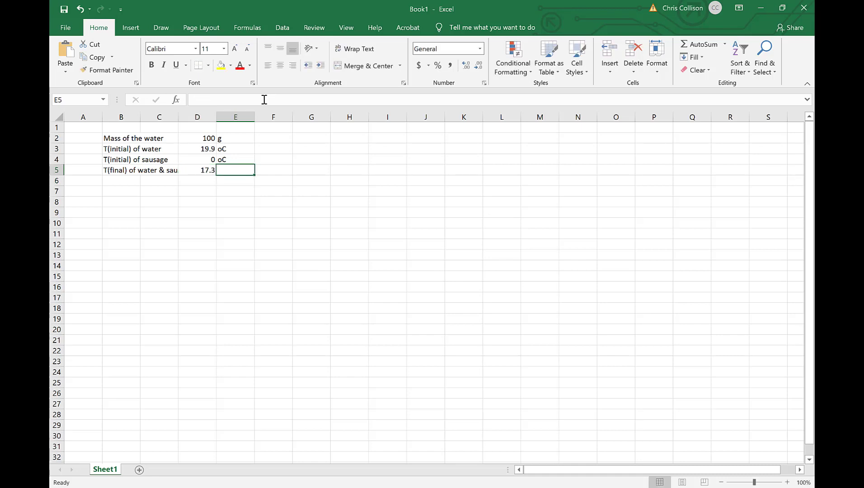
pyautogui.write('oC')
pyautogui.press('Return')
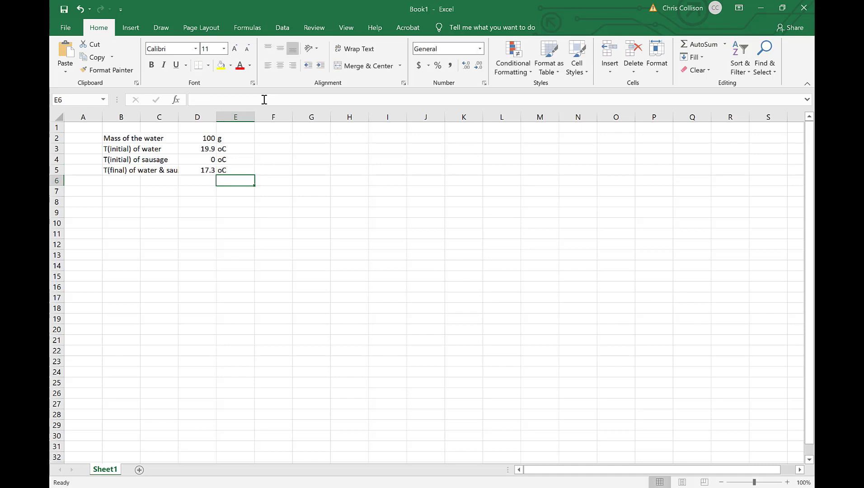
pyautogui.press('Left')
pyautogui.press('Left')
pyautogui.press('Left')
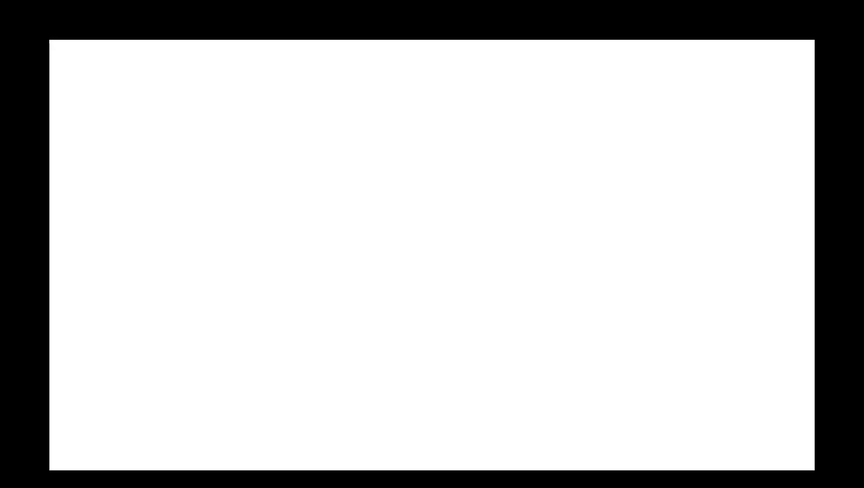
# Handwrite the equation q_water = 100g × 4.18 × (17.3 − 19.9) in red across the upper part of the blank whiteboard page.
pyautogui.moveTo(221, 116)
pyautogui.mouseDown()
pyautogui.moveTo(215, 152)
pyautogui.moveTo(228, 135)
pyautogui.moveTo(232, 153)
pyautogui.moveTo(238, 143)
pyautogui.mouseUp()
pyautogui.moveTo(246, 145); pyautogui.dragTo(248, 152)
pyautogui.moveTo(252, 135); pyautogui.dragTo(258, 148)
pyautogui.moveTo(259, 150); pyautogui.dragTo(272, 153)
pyautogui.moveTo(272, 145)
pyautogui.mouseDown()
pyautogui.moveTo(312, 127)
pyautogui.moveTo(340, 136)
pyautogui.moveTo(348, 123)
pyautogui.moveTo(378, 130)
pyautogui.moveTo(368, 132)
pyautogui.mouseUp()
pyautogui.moveTo(390, 129)
pyautogui.mouseDown()
pyautogui.moveTo(381, 148)
pyautogui.moveTo(417, 134)
pyautogui.moveTo(408, 134)
pyautogui.mouseUp()
pyautogui.moveTo(439, 111); pyautogui.dragTo(456, 129)
pyautogui.moveTo(449, 121); pyautogui.dragTo(447, 137)
pyautogui.click(462, 127)
pyautogui.moveTo(476, 110); pyautogui.dragTo(475, 131)
pyautogui.moveTo(498, 112)
pyautogui.mouseDown()
pyautogui.moveTo(490, 115)
pyautogui.moveTo(499, 113)
pyautogui.moveTo(521, 132)
pyautogui.mouseUp()
pyautogui.moveTo(527, 117); pyautogui.dragTo(513, 131)
pyautogui.moveTo(558, 96); pyautogui.dragTo(551, 143)
pyautogui.moveTo(563, 112)
pyautogui.mouseDown()
pyautogui.moveTo(560, 130)
pyautogui.moveTo(577, 110)
pyautogui.moveTo(571, 131)
pyautogui.moveTo(599, 115)
pyautogui.moveTo(594, 125)
pyautogui.moveTo(633, 117)
pyautogui.mouseUp()
pyautogui.moveTo(645, 107)
pyautogui.mouseDown()
pyautogui.moveTo(642, 120)
pyautogui.moveTo(682, 125)
pyautogui.mouseUp()
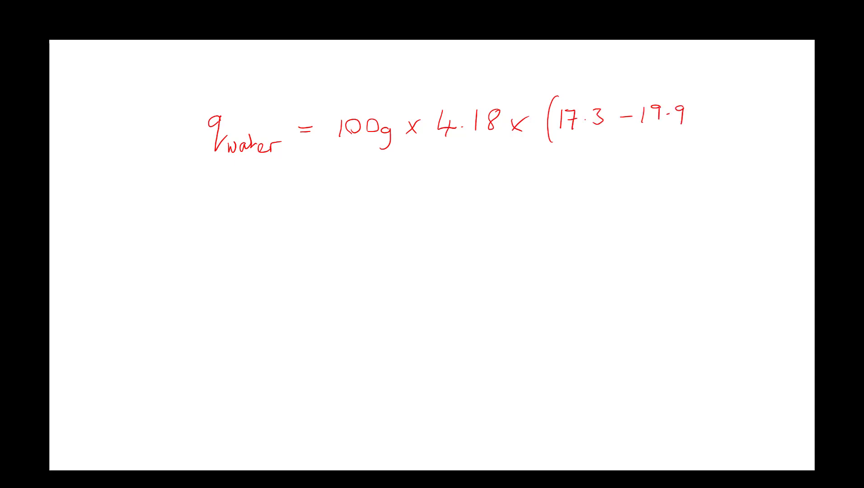
pyautogui.moveTo(692, 91); pyautogui.dragTo(686, 141)
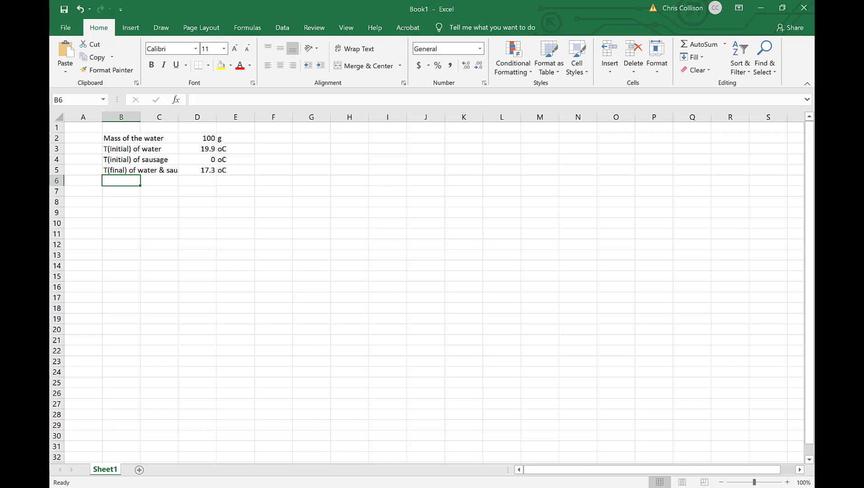
# Enter the label "q(water)" in B6 and the formula =D2*H3*(D5-D3) in D6.
pyautogui.write('q(water)')
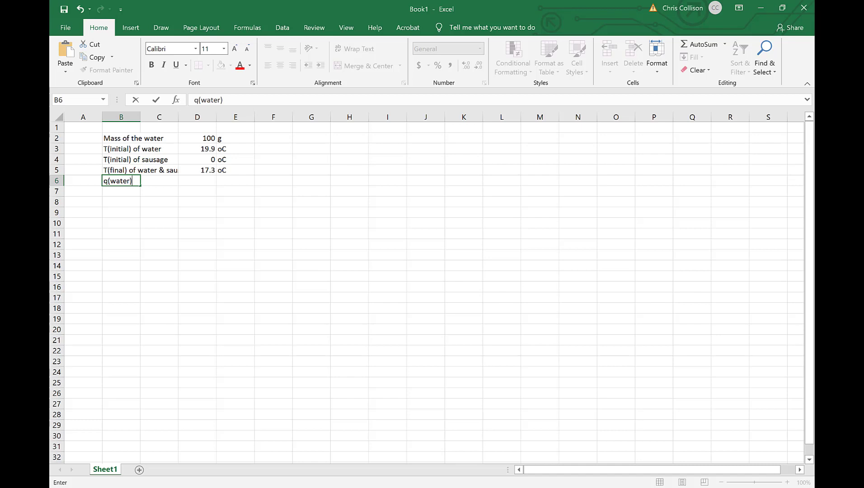
pyautogui.click(198, 180)
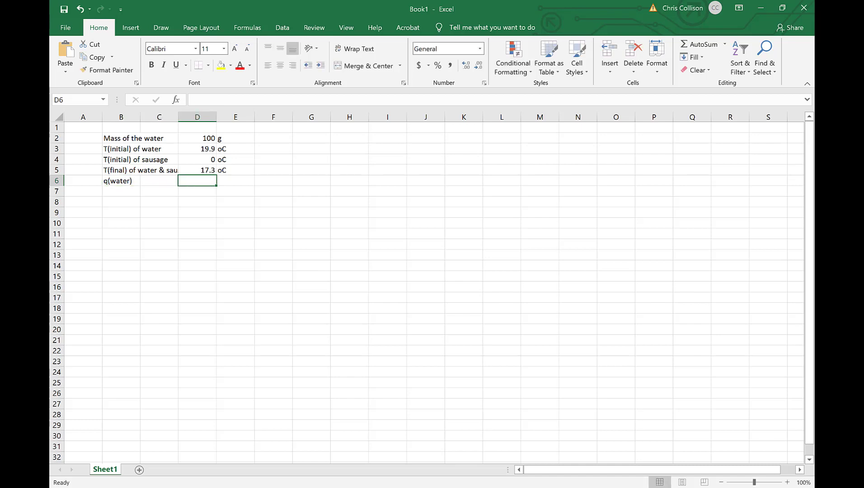
pyautogui.write('=')
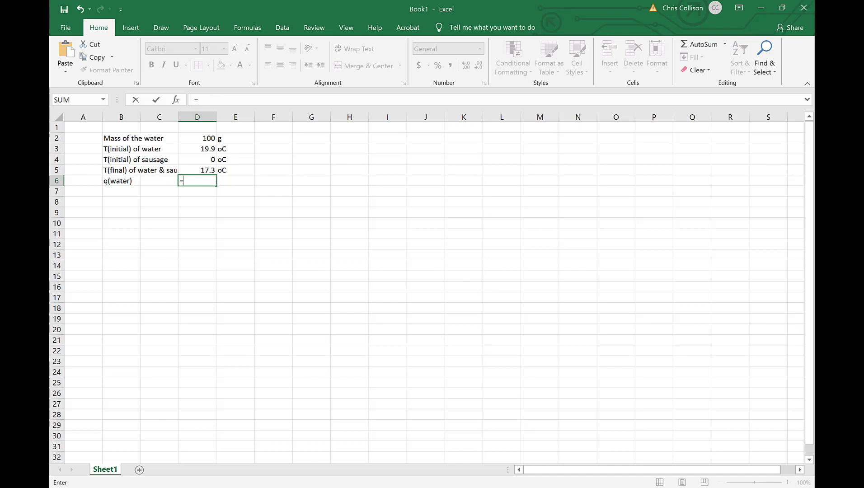
pyautogui.click(197, 138)
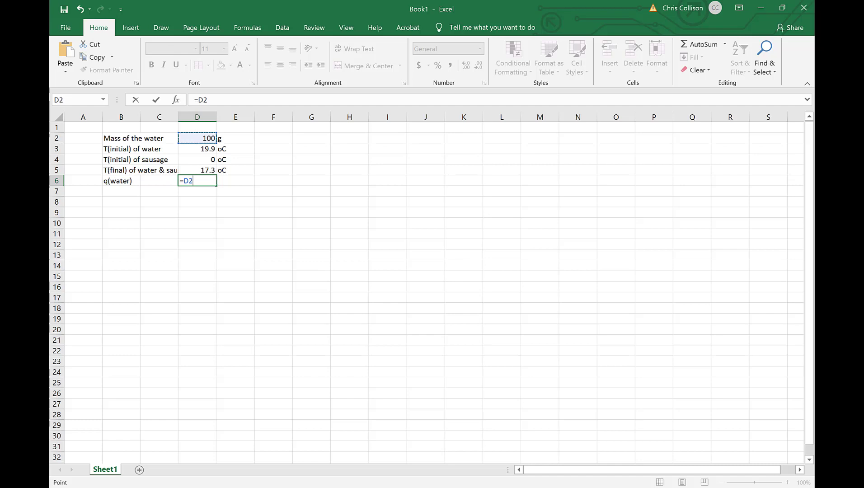
pyautogui.write('*')
pyautogui.click(350, 149)
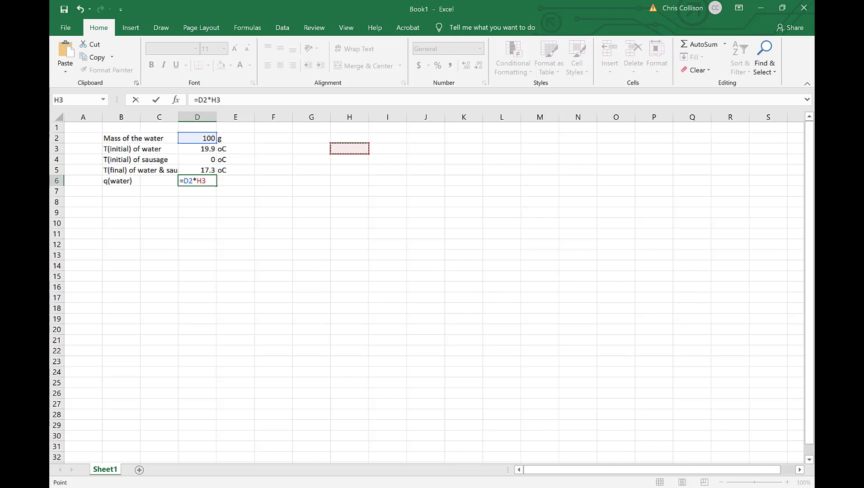
pyautogui.write('*')
pyautogui.press('Up')
pyautogui.write('-')
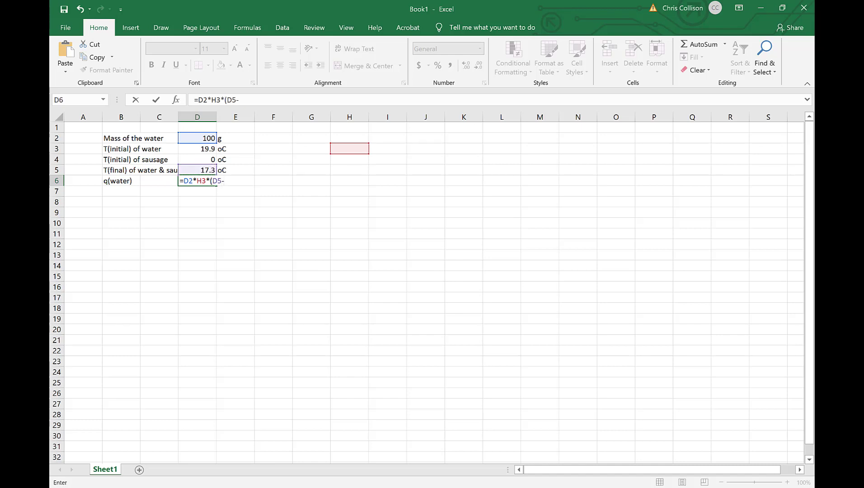
pyautogui.press('Up')
pyautogui.press('Up')
pyautogui.press('Up')
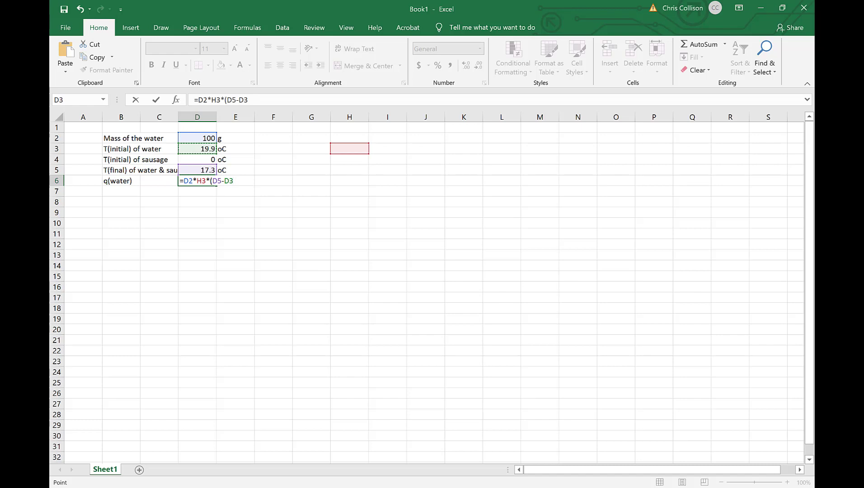
pyautogui.write(')')
pyautogui.press('Return')
# Check the q(water) formula in D6 to see which cell it uses for the specific heat.
pyautogui.press('Up')
pyautogui.press('Up')
pyautogui.press('Up')
pyautogui.press('Right')
pyautogui.press('Right')
pyautogui.press('Right')
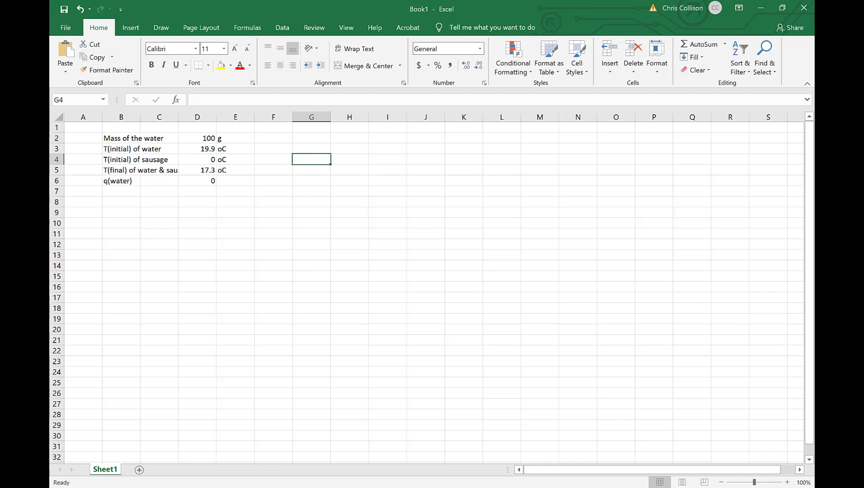
pyautogui.press('Down')
pyautogui.press('Left')
pyautogui.press('Left')
pyautogui.press('Left')
pyautogui.press('Down')
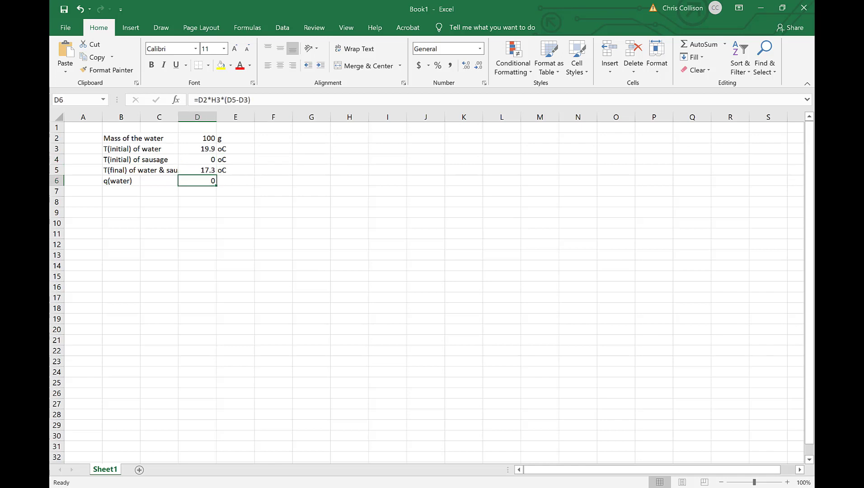
# Enter the specific heat value 4.18 in H3 with the unit J/(oCg) in I3.
pyautogui.press('Up')
pyautogui.press('Up')
pyautogui.press('Up')
pyautogui.press('Right')
pyautogui.press('Right')
pyautogui.press('Right')
pyautogui.press('Right')
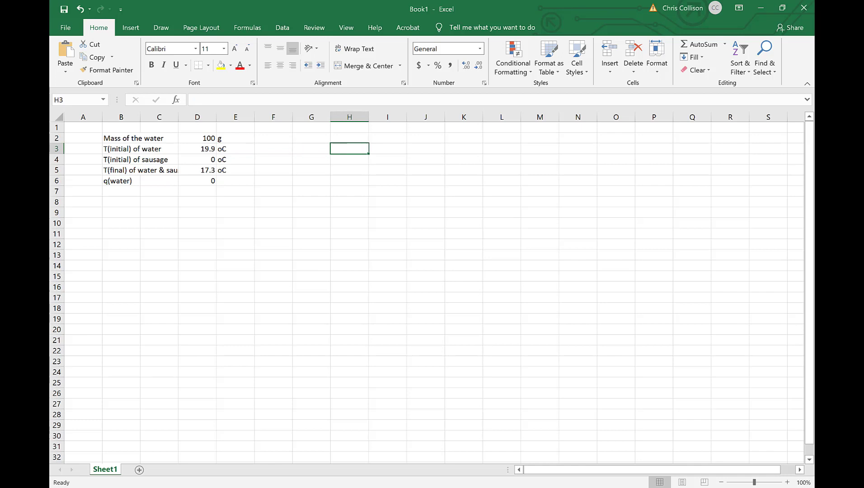
pyautogui.write('4.18')
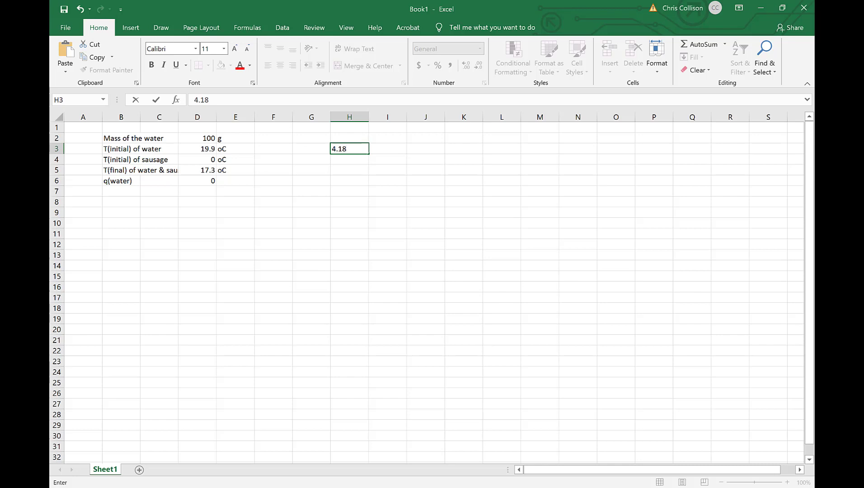
pyautogui.press('Tab')
pyautogui.write('J/(')
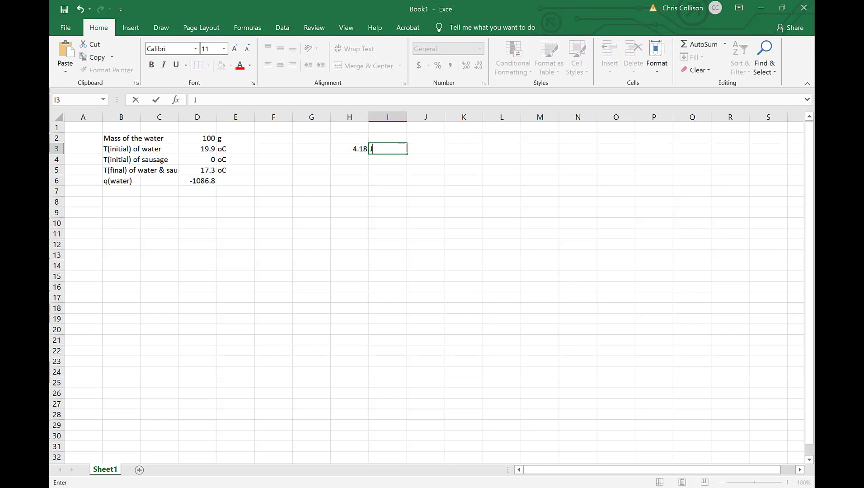
pyautogui.write('oCg')
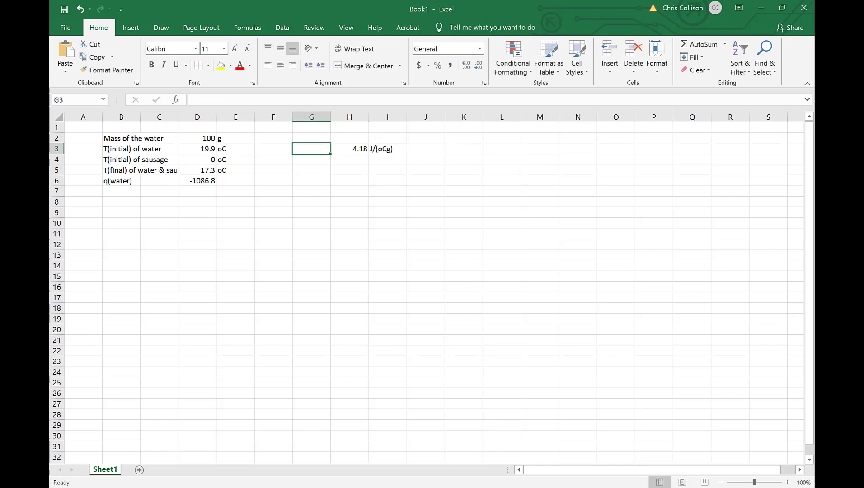
# Enter the label "Specific heat of water" in G3.
pyautogui.write('Specif')
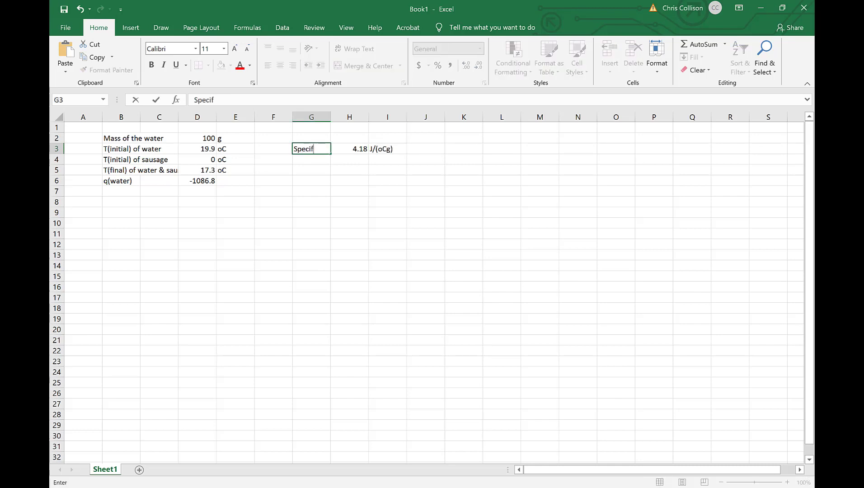
pyautogui.write('ic heat of ')
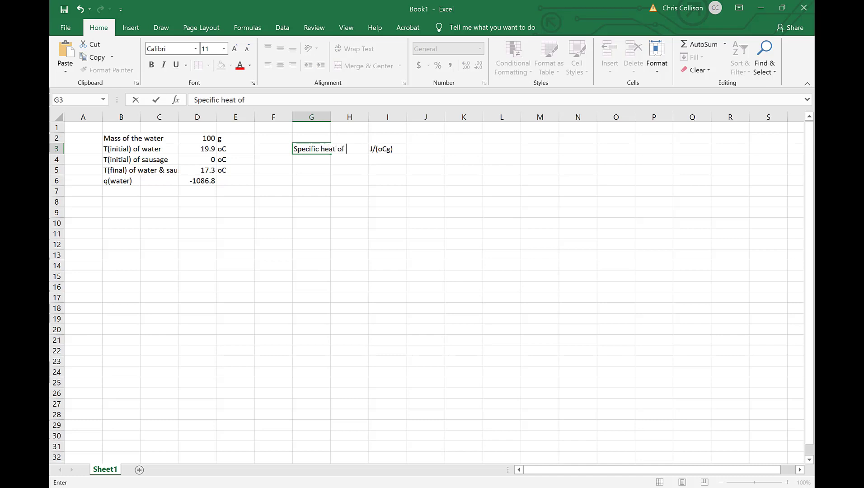
pyautogui.write('water')
pyautogui.press('Return')
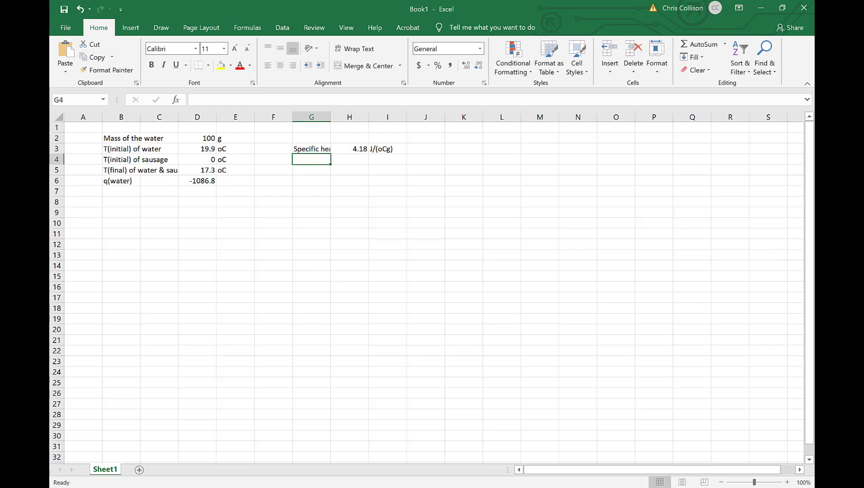
# Select cell B7, directly below the q(water) label.
pyautogui.press('Down')
pyautogui.press('Down')
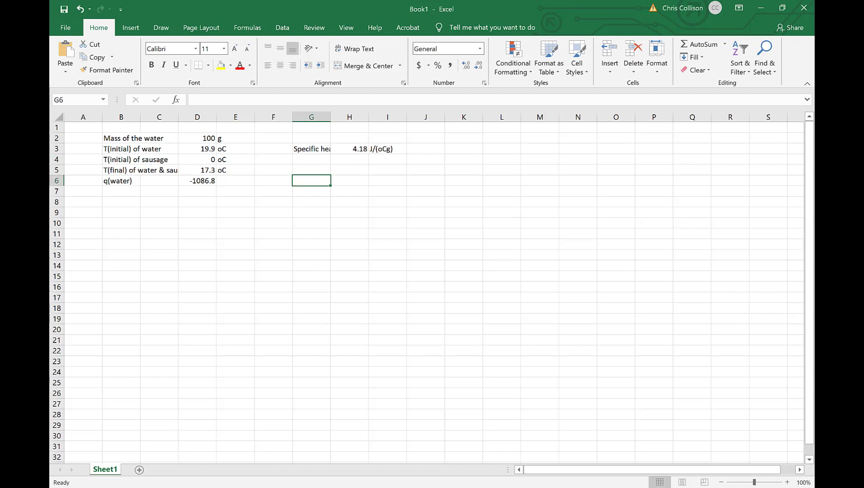
pyautogui.press('Left')
pyautogui.press('Left')
pyautogui.press('Left')
pyautogui.press('Left')
pyautogui.press('Left')
pyautogui.press('Down')
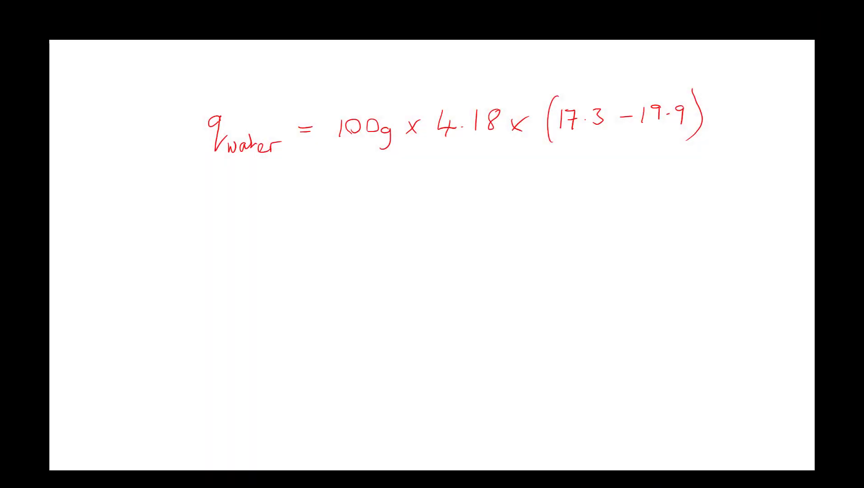
pyautogui.hotkey('ctrl', 'z')
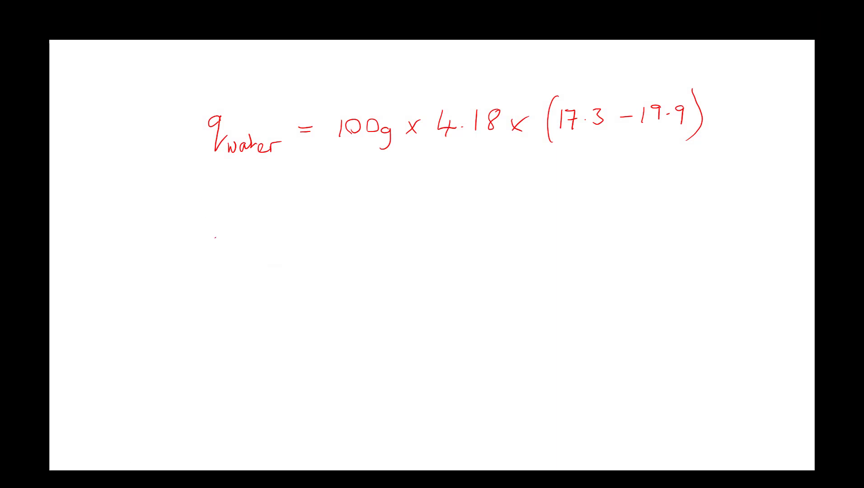
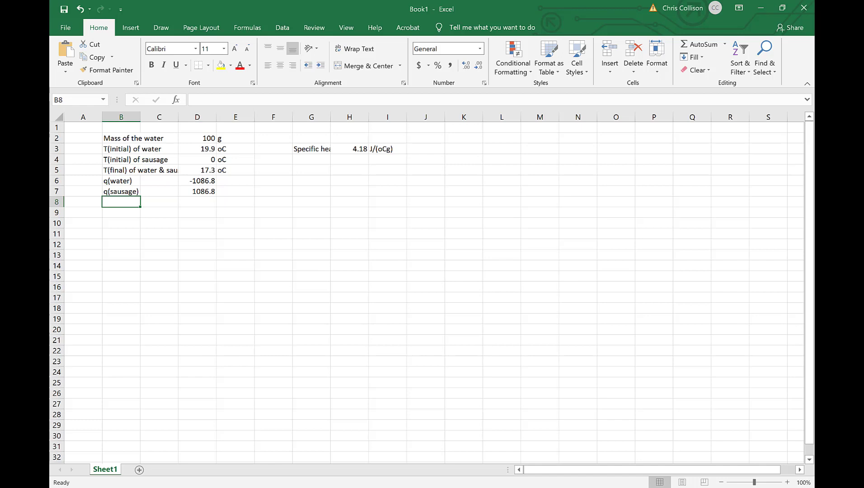
# Enter the label "c(saus)" in B8 and begin its formula in D8, dividing D7 by H4 times (17.3-0).
pyautogui.write('c(saus)')
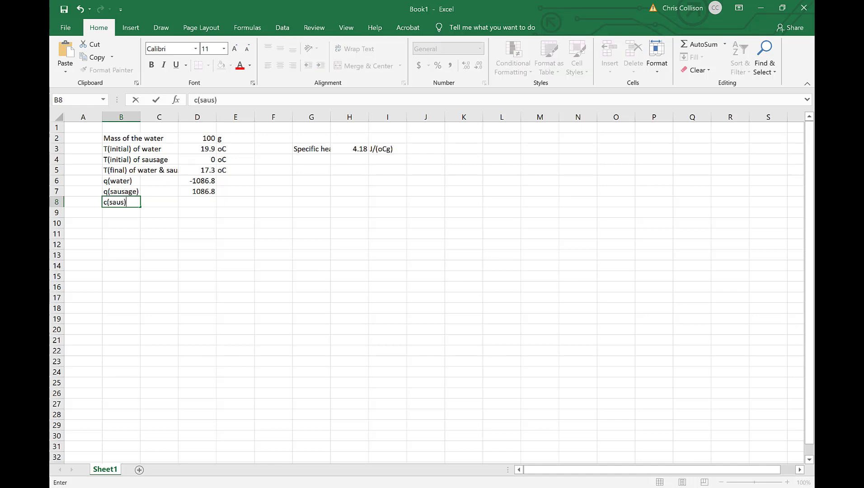
pyautogui.press('Tab')
pyautogui.press('Tab')
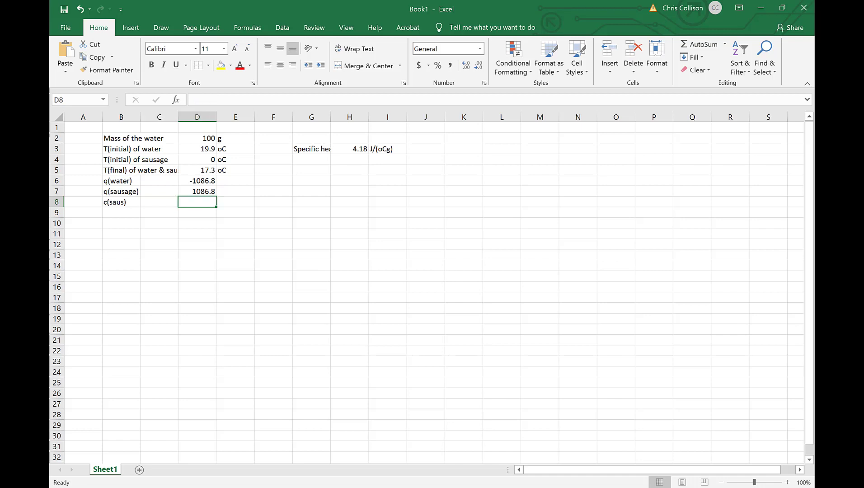
pyautogui.write('=')
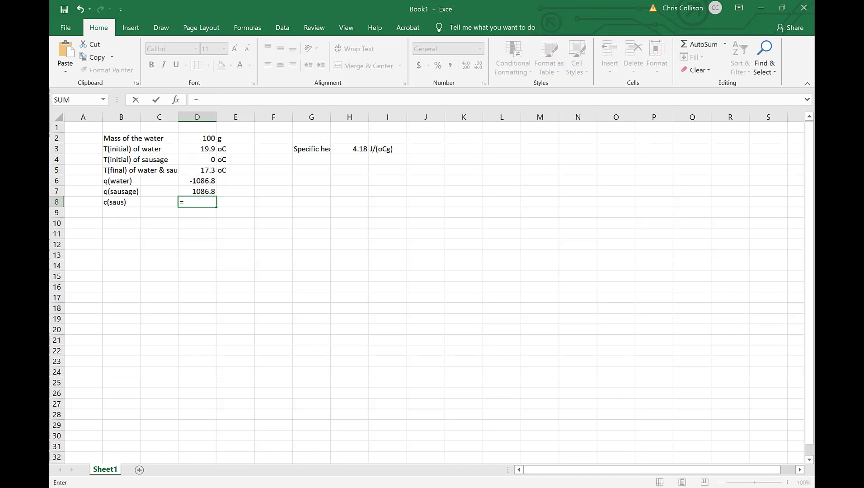
pyautogui.press('Up')
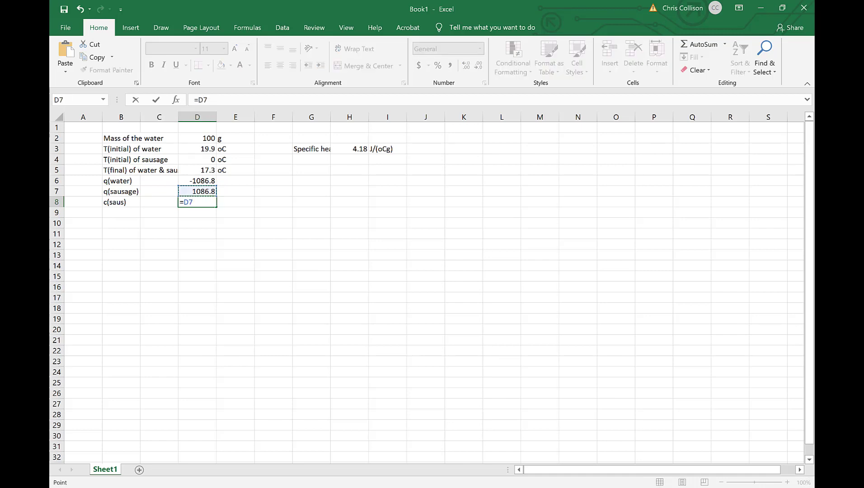
pyautogui.write('/')
pyautogui.click(349, 159)
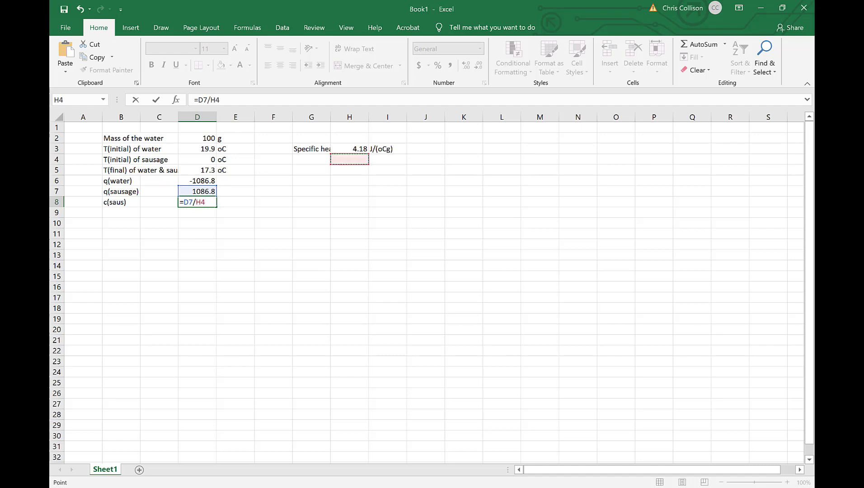
pyautogui.click(195, 202)
pyautogui.write('(')
pyautogui.write('(')
pyautogui.write('17')
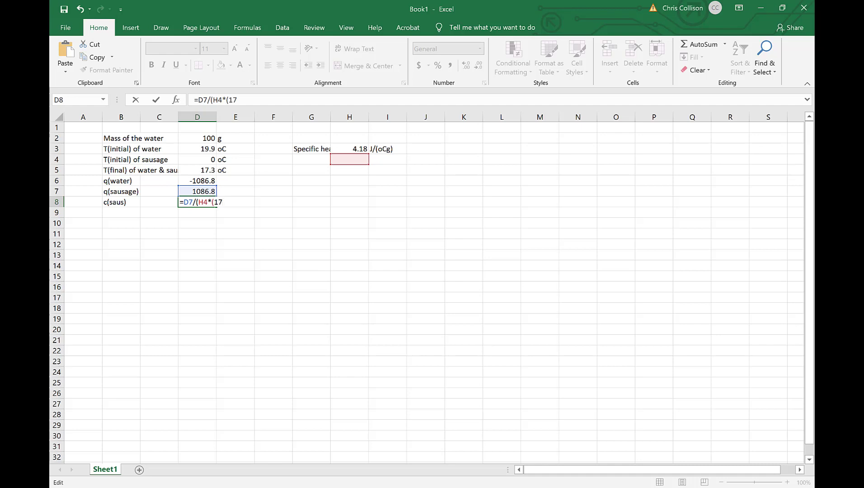
pyautogui.write('.3-0')
# Replace the typed temperatures in the D8 formula with references to D5 and D4, completing it as =D7/(H4*(D5-D4)).
pyautogui.moveTo(213, 202); pyautogui.dragTo(223, 202)
pyautogui.click(198, 170)
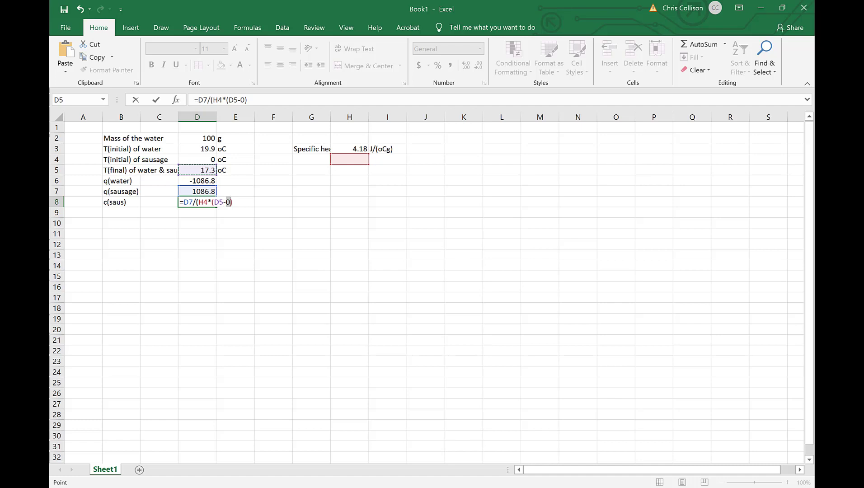
pyautogui.click(228, 202)
pyautogui.click(198, 160)
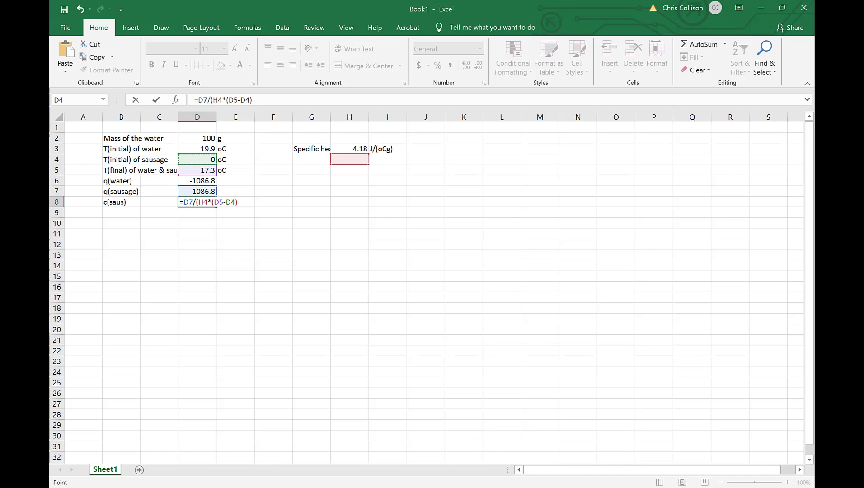
pyautogui.press('Right')
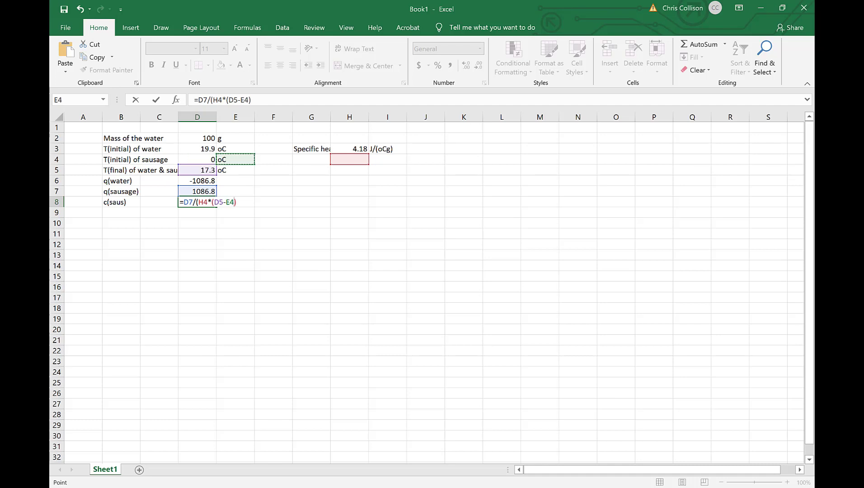
pyautogui.press('Left')
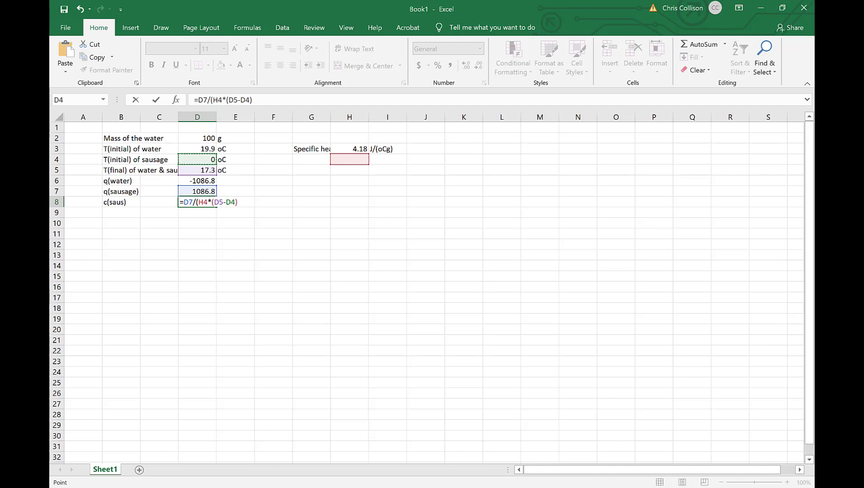
pyautogui.click(253, 100)
pyautogui.write(')')
pyautogui.press('Return')
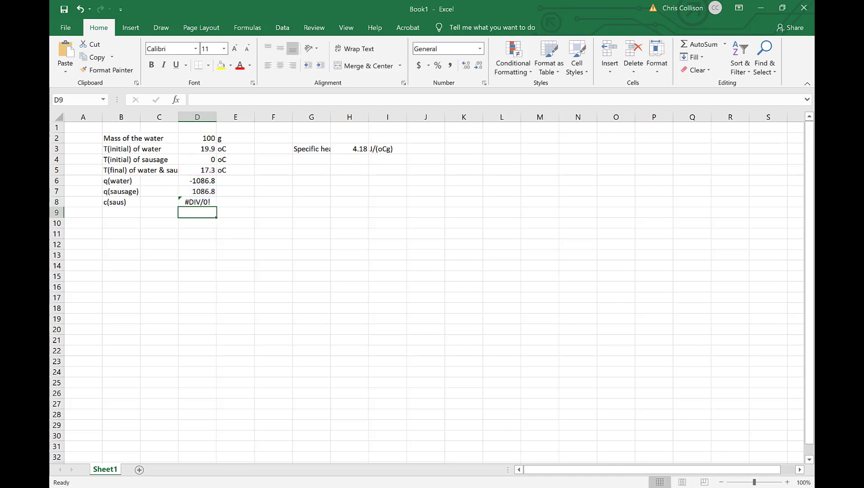
# Enter the label "mass of sausage" in G4.
pyautogui.press('Up')
pyautogui.press('Up')
pyautogui.press('Up')
pyautogui.press('Up')
pyautogui.press('Up')
pyautogui.press('Right')
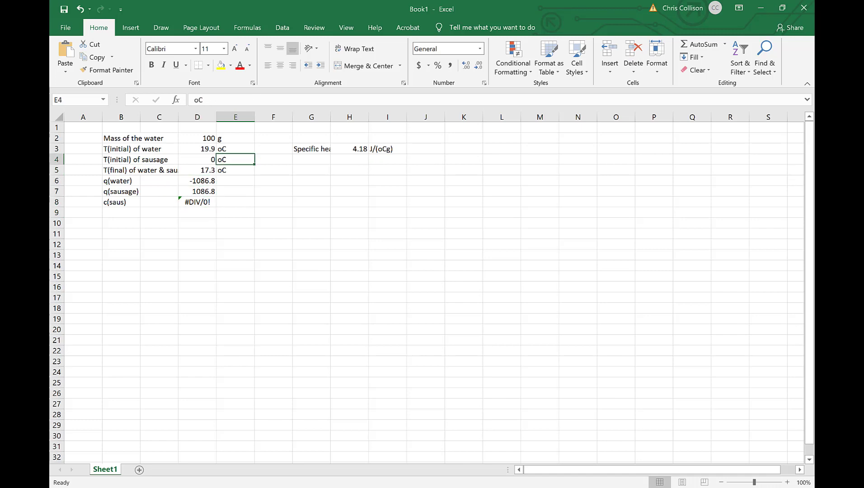
pyautogui.press('Right')
pyautogui.press('Right')
pyautogui.write('mass of saus')
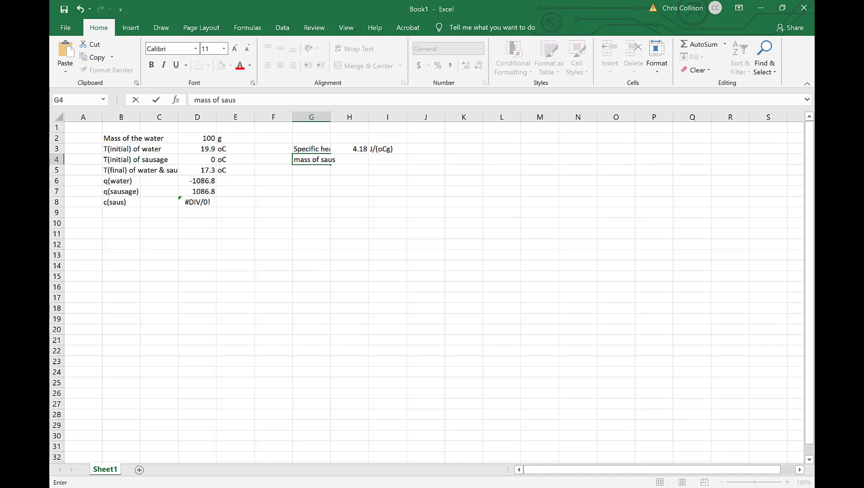
pyautogui.write('age')
# Enter the sausage mass 35 in H4 with the unit g in I4.
pyautogui.press('Tab')
pyautogui.write('35')
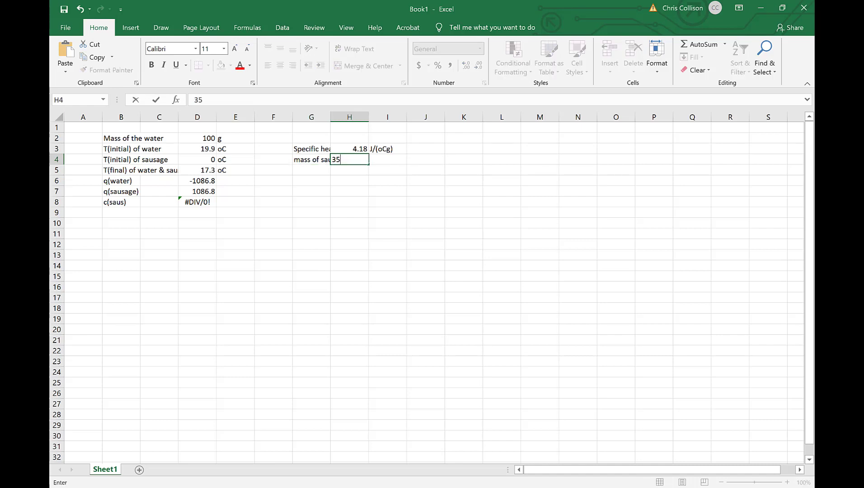
pyautogui.press('Tab')
pyautogui.write('g')
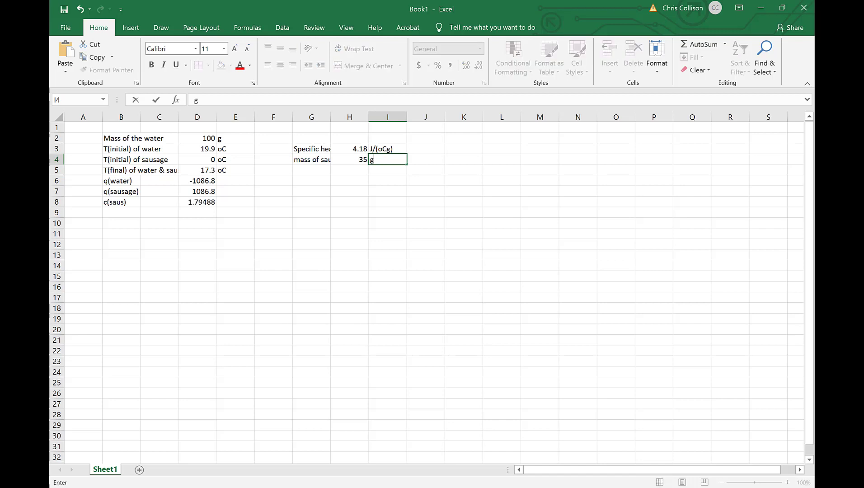
# Copy the unit J/(oCg) from I3 into E8 beside the c(saus) value, and autofit column G to its labels.
pyautogui.press('Return')
pyautogui.press('Return')
pyautogui.press('Return')
pyautogui.press('Return')
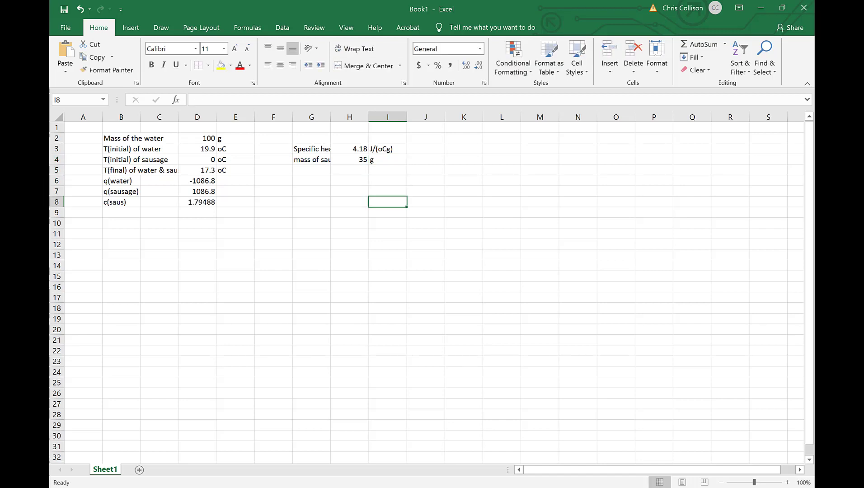
pyautogui.click(387, 150)
pyautogui.hotkey('ctrl', 'c')
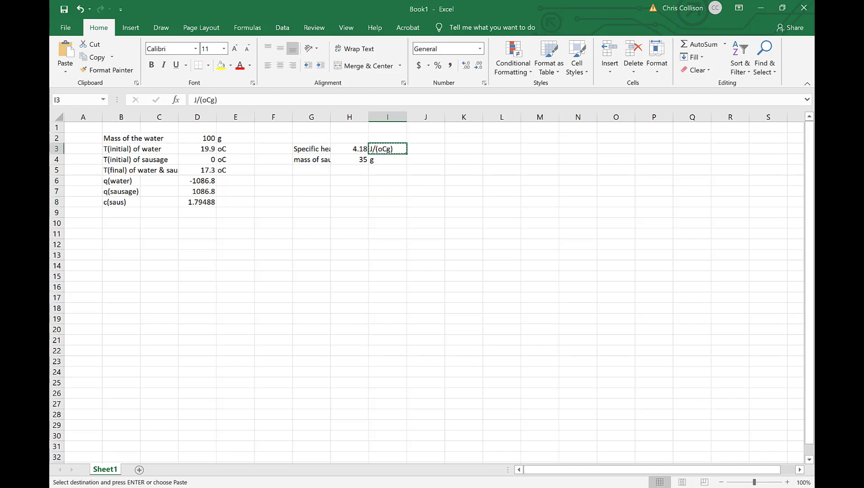
pyautogui.click(235, 202)
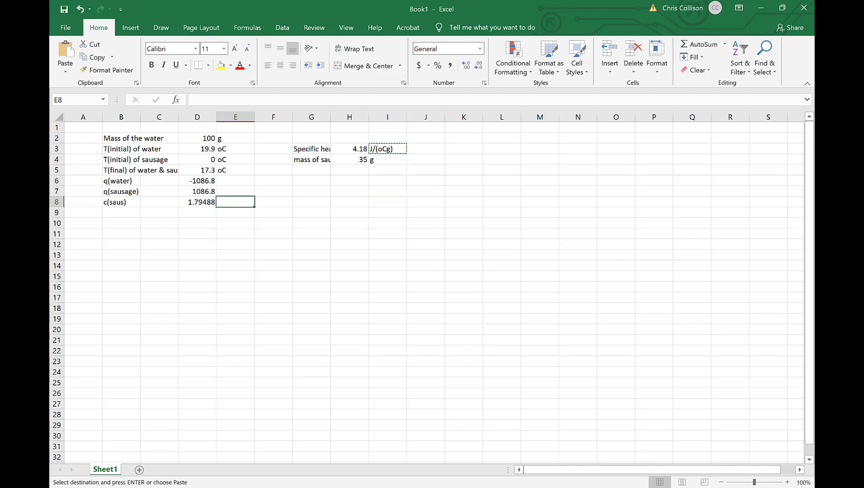
pyautogui.hotkey('ctrl', 'v')
pyautogui.press('Escape')
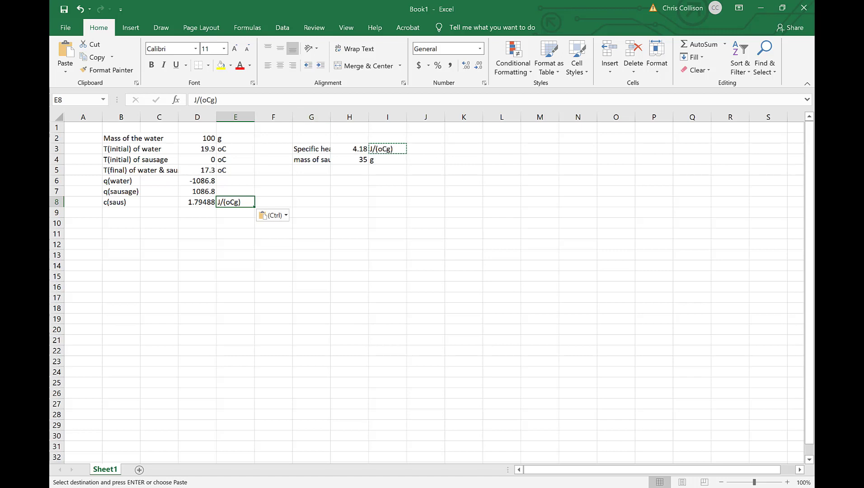
pyautogui.doubleClick(330, 117)
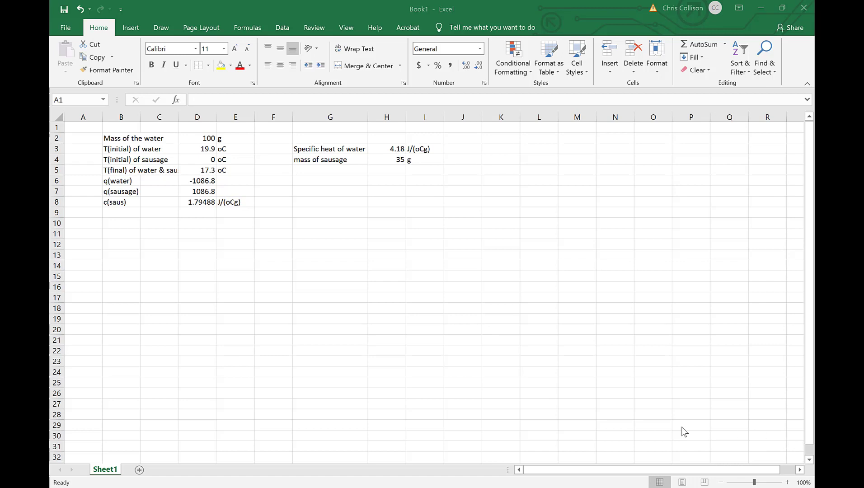
# Enter the heading "Part 1" in A1.
pyautogui.click(82, 128)
pyautogui.write('Pa')
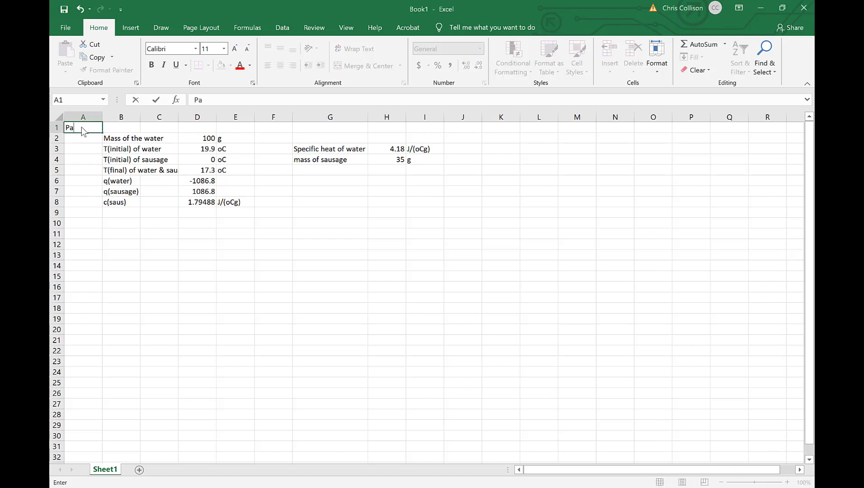
pyautogui.write('rt 1')
pyautogui.press('Return')
# Enter the heading "Part 2" in A10, below the first data block.
pyautogui.press('Return')
pyautogui.press('Return')
pyautogui.press('Return')
pyautogui.press('Return')
pyautogui.press('Return')
pyautogui.press('Return')
pyautogui.press('Return')
pyautogui.press('Return')
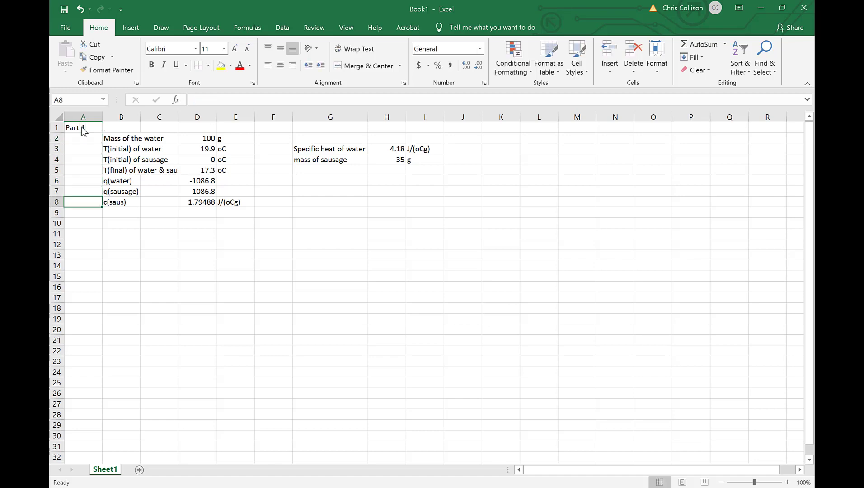
pyautogui.write('Par')
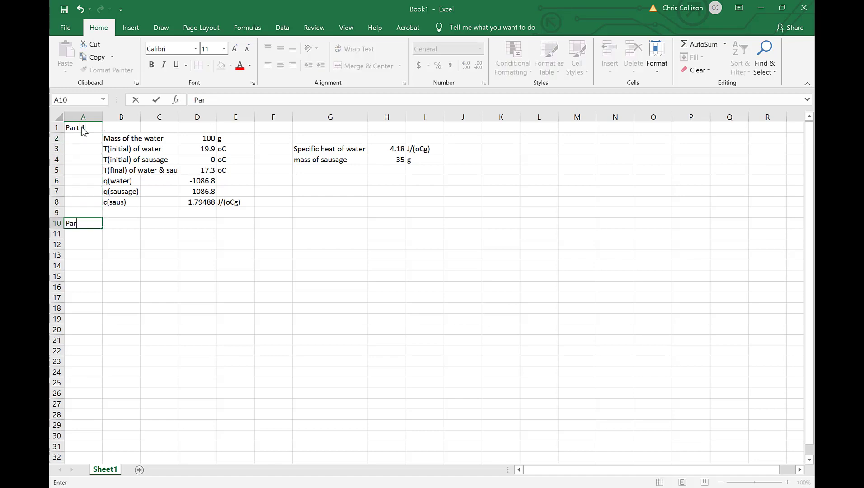
pyautogui.write('t 2')
pyautogui.press('Tab')
# Add the row "Mass of water" in B11, with the value 100 in D11 and the unit g in E11.
pyautogui.press('Down')
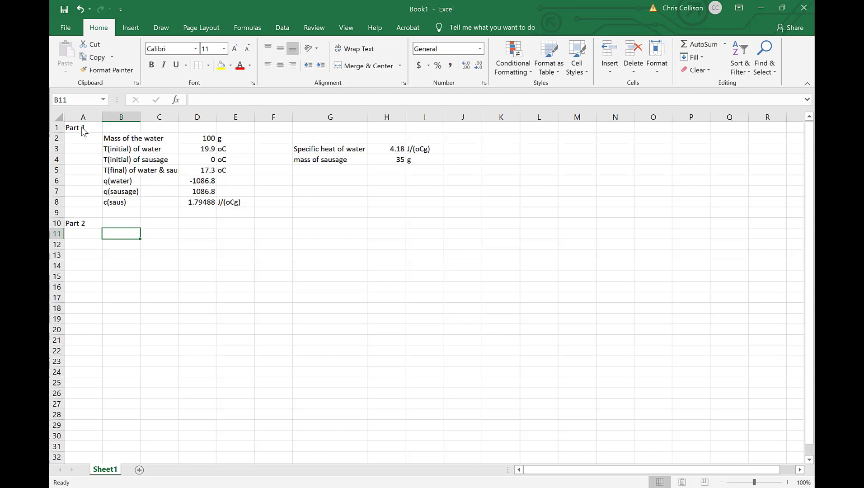
pyautogui.write('Mass of')
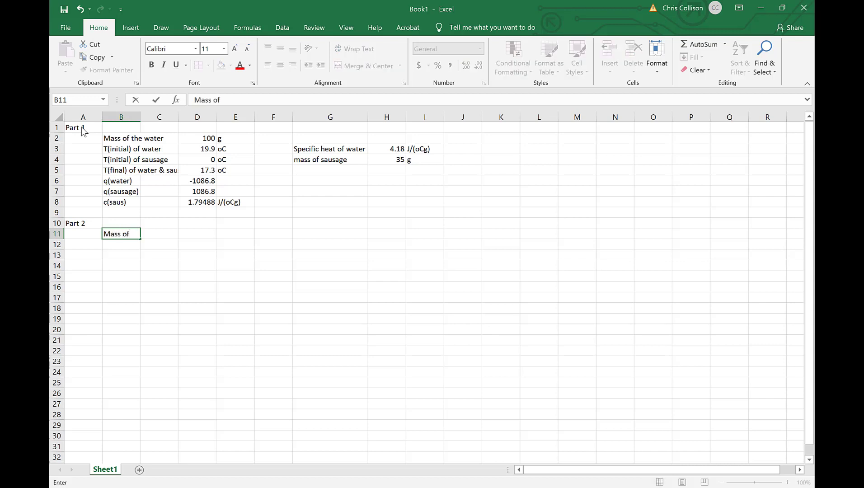
pyautogui.write(' water')
pyautogui.press('Tab')
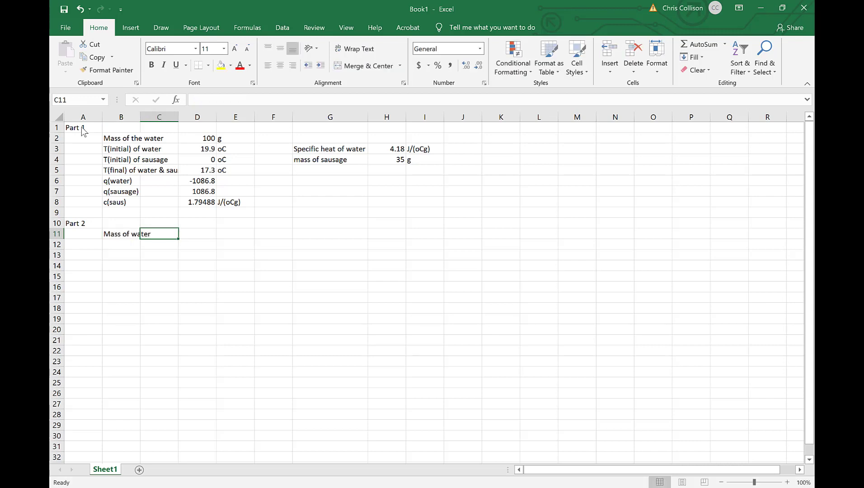
pyautogui.press('Tab')
pyautogui.write('100')
pyautogui.press('Tab')
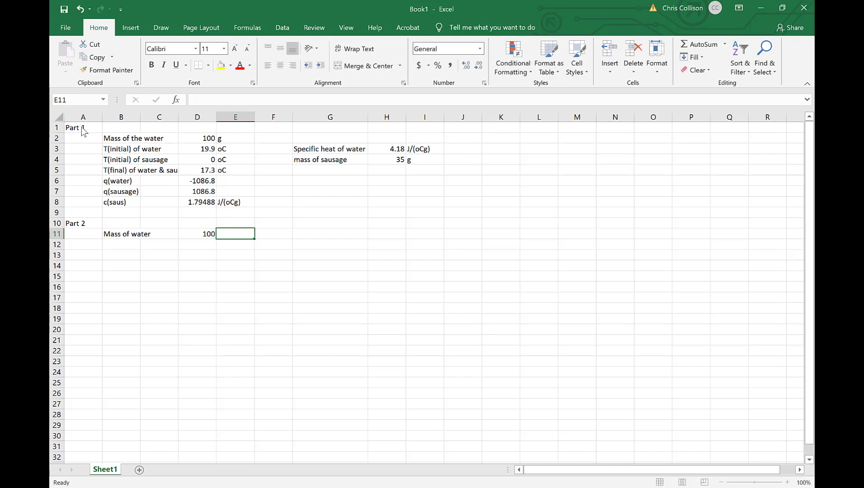
pyautogui.write('g')
pyautogui.press('Return')
# Copy the label "T(initial) of water" from B3 into B12.
pyautogui.press('Left')
pyautogui.press('Left')
pyautogui.press('Left')
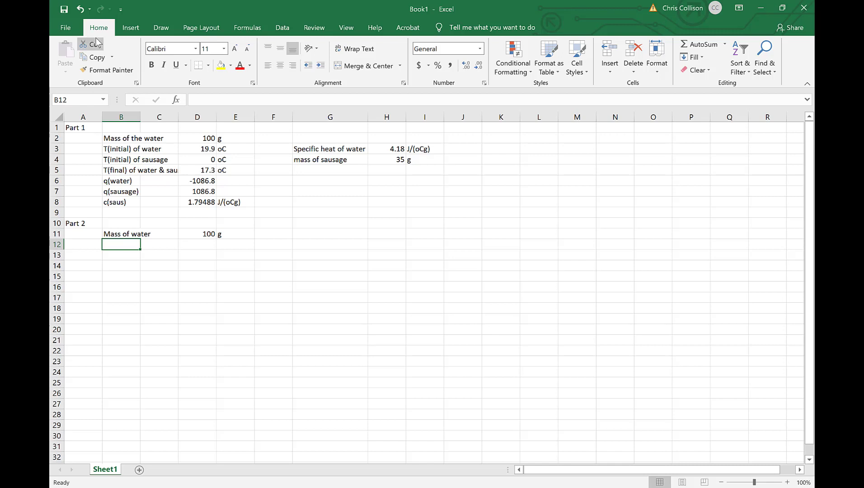
pyautogui.click(123, 149)
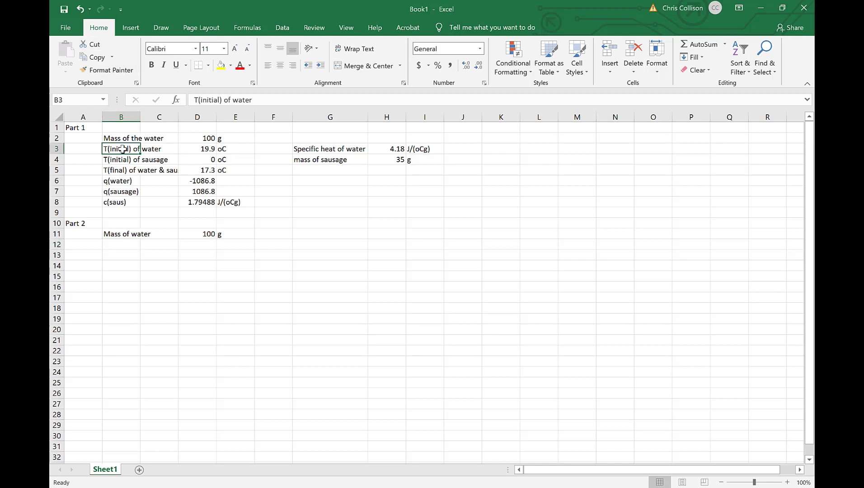
pyautogui.hotkey('ctrl', 'c')
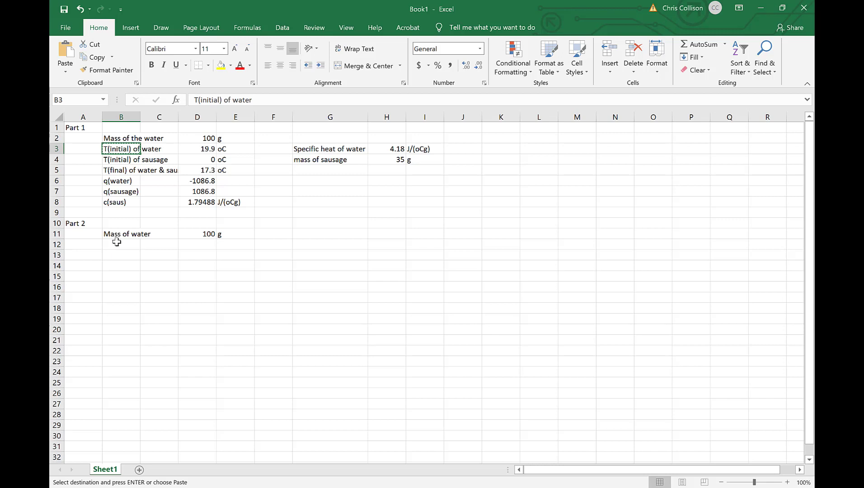
pyautogui.click(117, 243)
pyautogui.hotkey('ctrl', 'v')
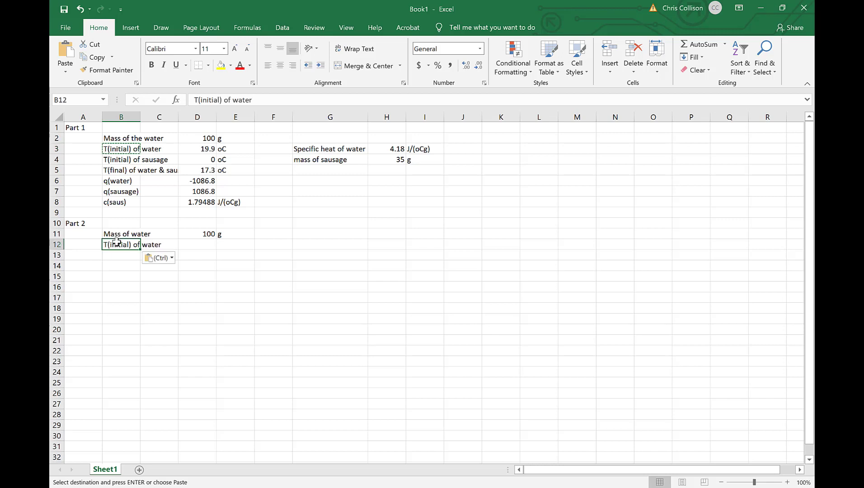
# Enter the initial water temperature 19.6 in D12 with the unit oC in E12.
pyautogui.click(205, 243)
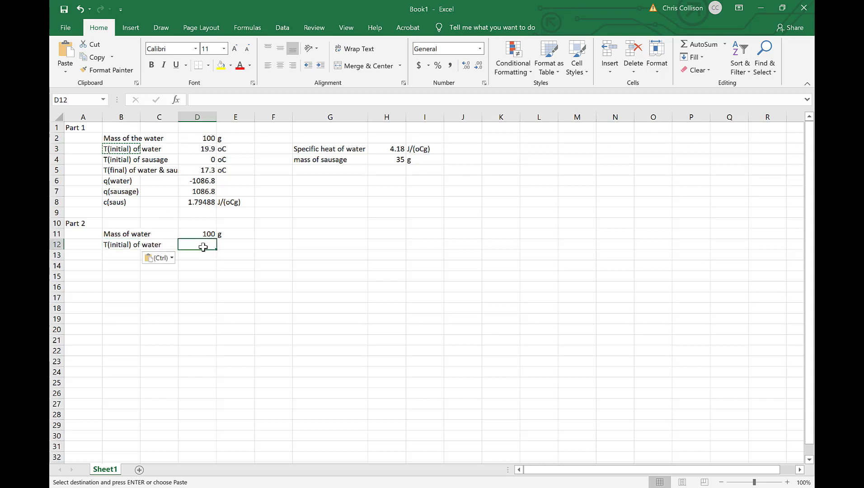
pyautogui.write('1')
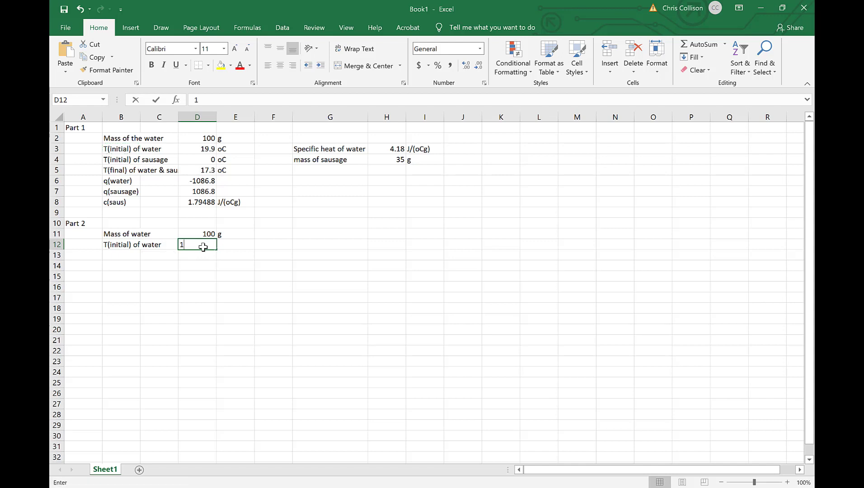
pyautogui.write('9.6')
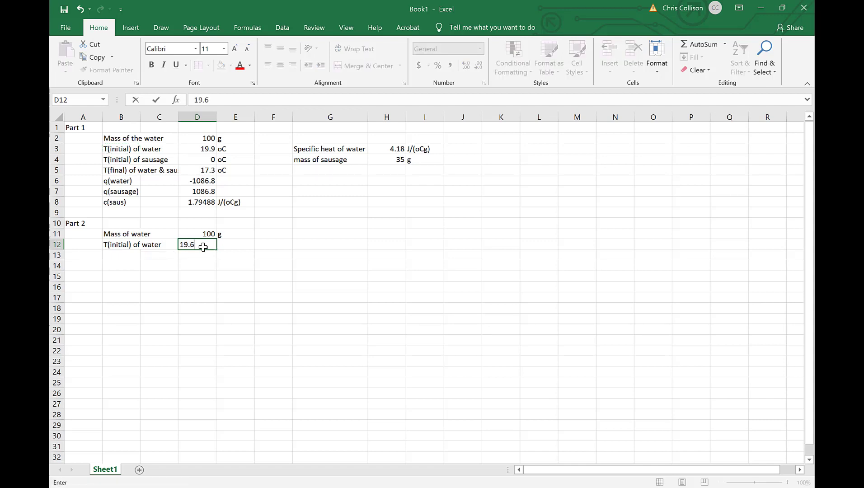
pyautogui.press('Tab')
pyautogui.write('oC')
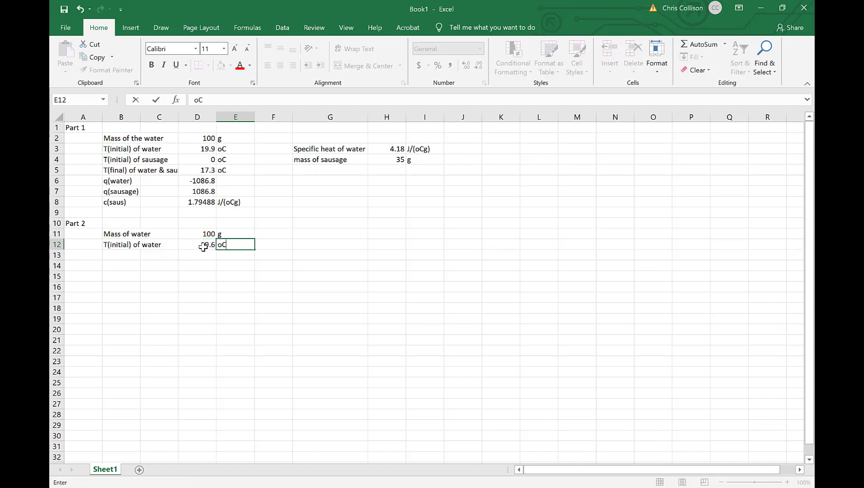
pyautogui.press('Left')
# Enter the label "NaCl mass" in B13.
pyautogui.press('Left')
pyautogui.press('Left')
pyautogui.press('Down')
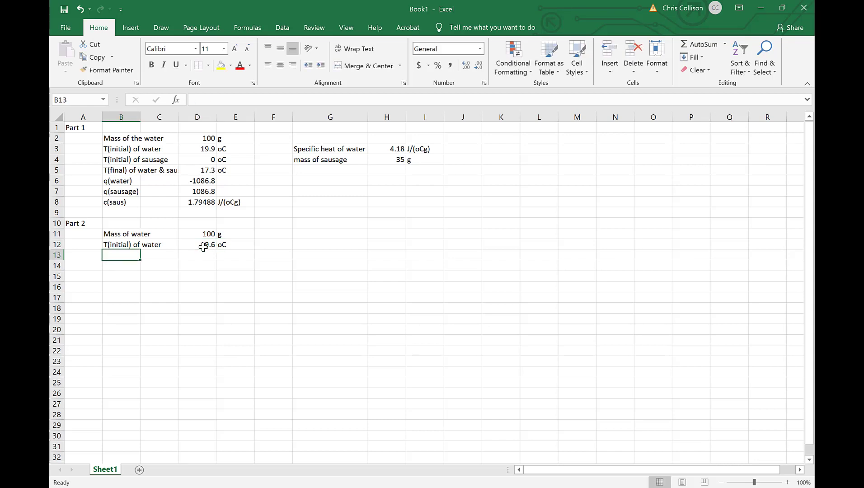
pyautogui.write('Salt')
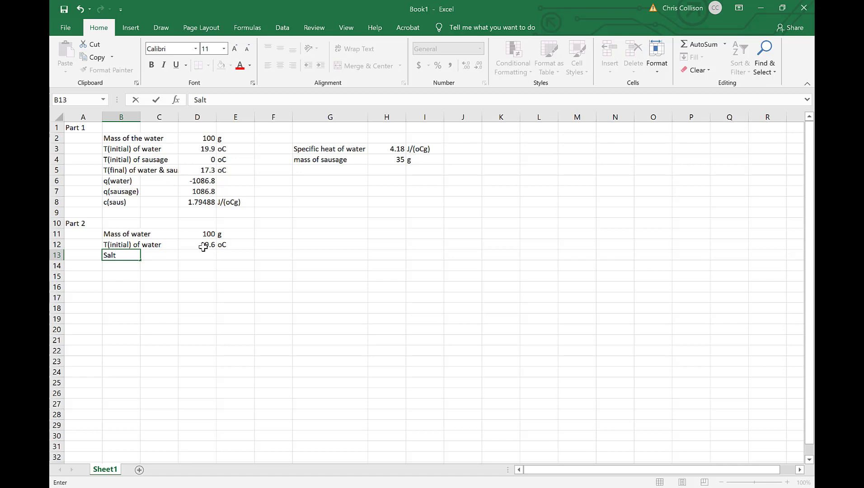
pyautogui.press('BackSpace')
pyautogui.press('BackSpace')
pyautogui.press('BackSpace')
pyautogui.press('BackSpace')
pyautogui.write('NaCl')
pyautogui.hotkey('ctrl', 'Return')
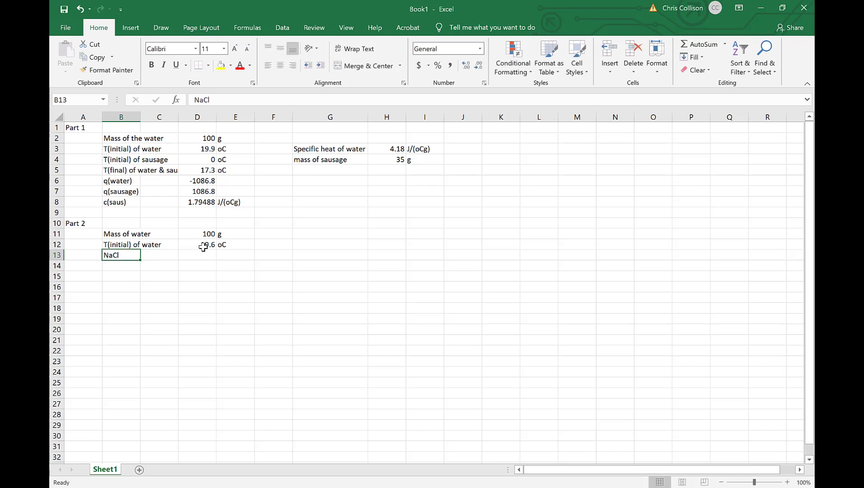
pyautogui.click(242, 103)
pyautogui.write('mass')
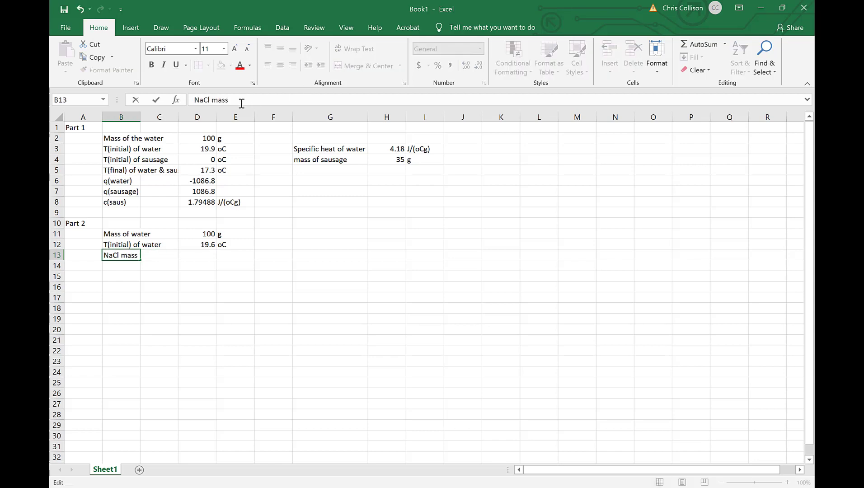
pyautogui.press('Return')
# Enter the NaCl mass 30 in D13 with the unit g in E13.
pyautogui.press('Tab')
pyautogui.press('Tab')
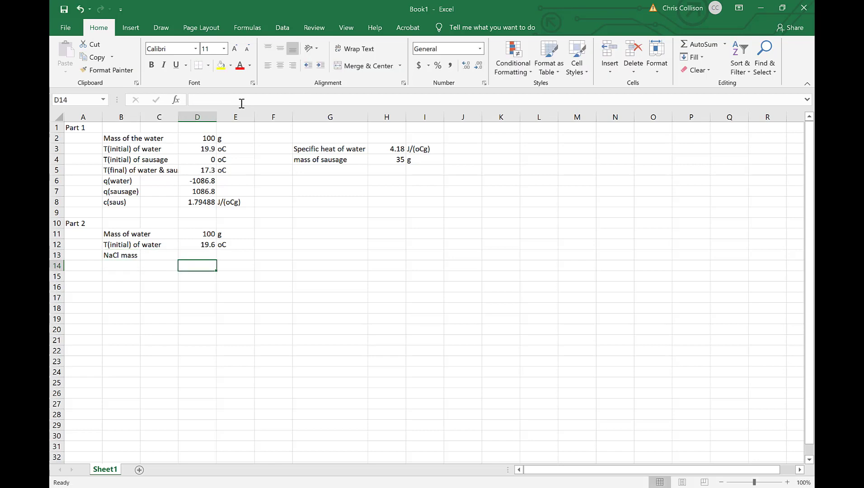
pyautogui.press('Up')
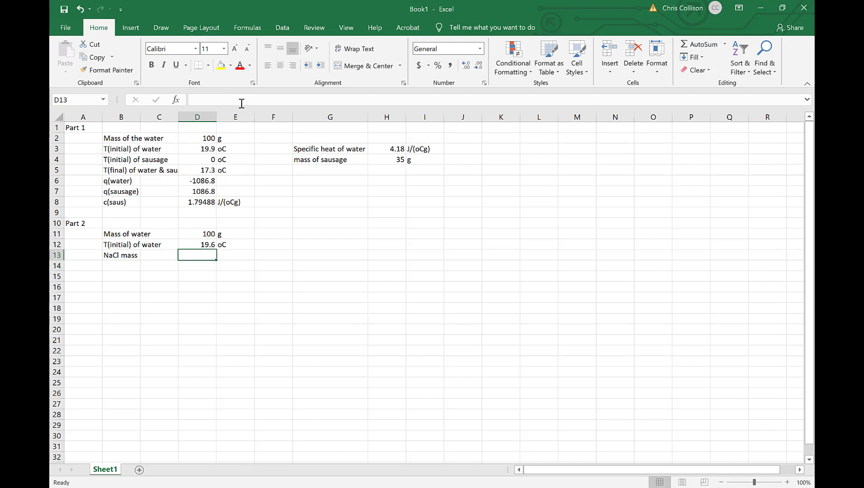
pyautogui.write('30')
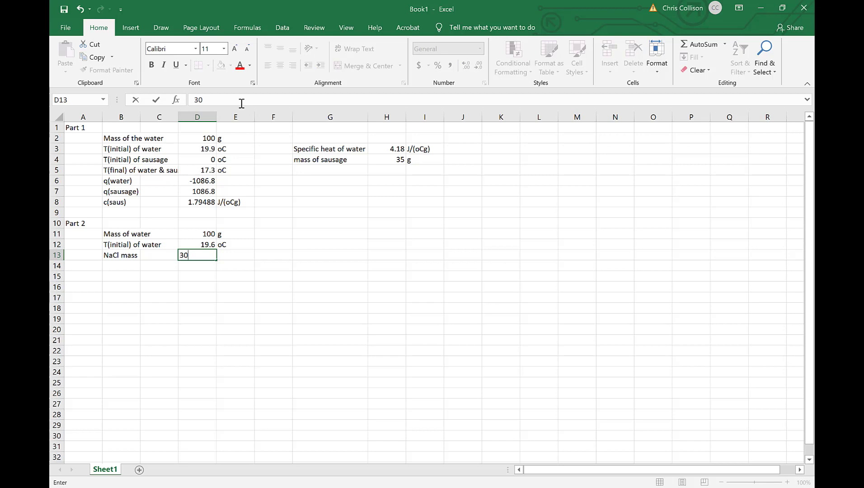
pyautogui.press('Right')
pyautogui.write('g')
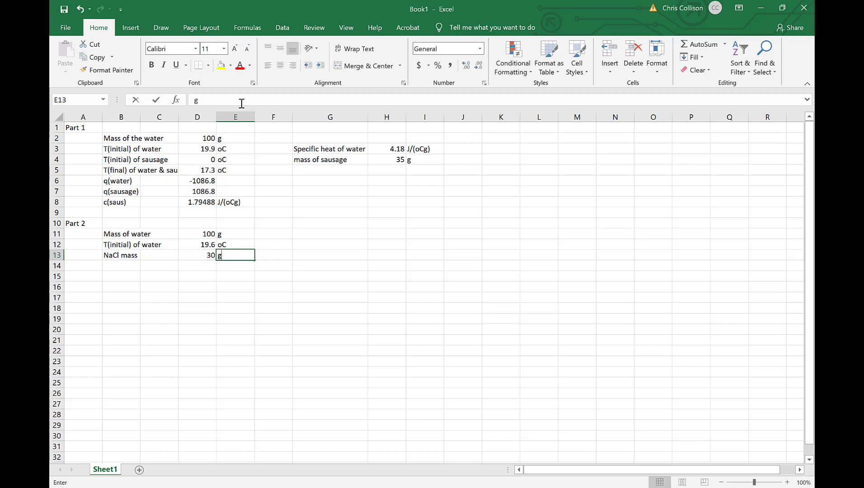
pyautogui.press('Return')
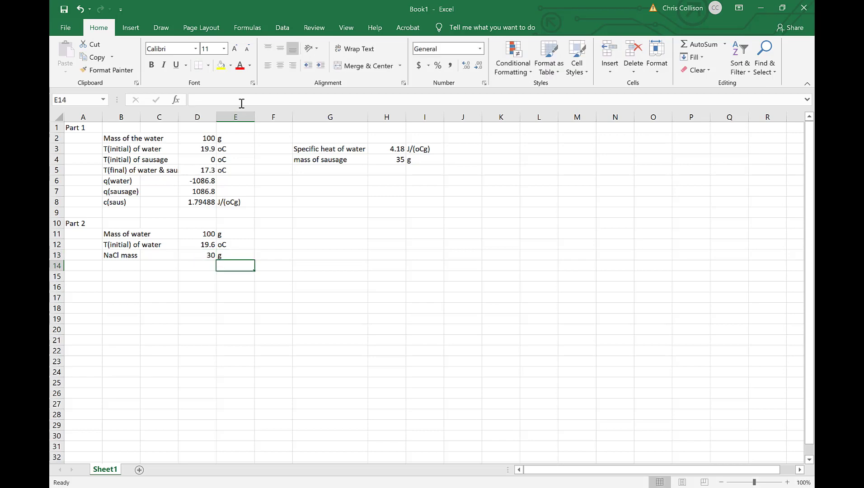
# Copy the label "T(final) of water & sausage" from B5 into B14.
pyautogui.press('Left')
pyautogui.press('Left')
pyautogui.press('Left')
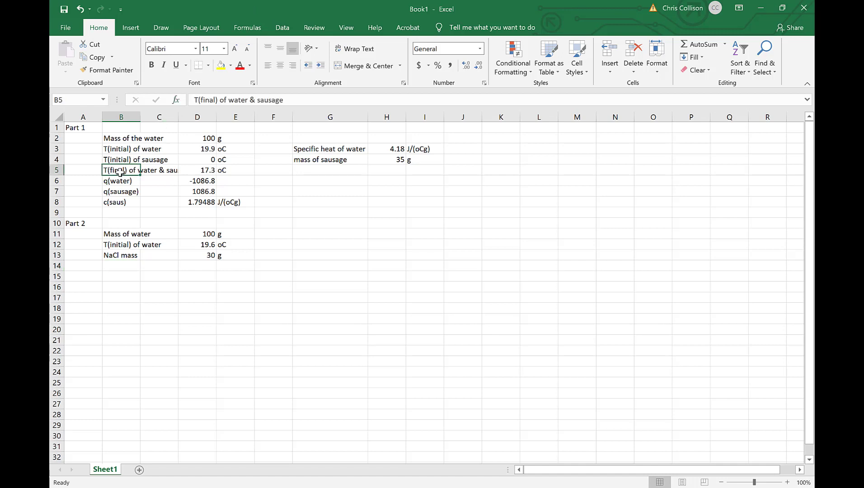
pyautogui.hotkey('ctrl', 'c')
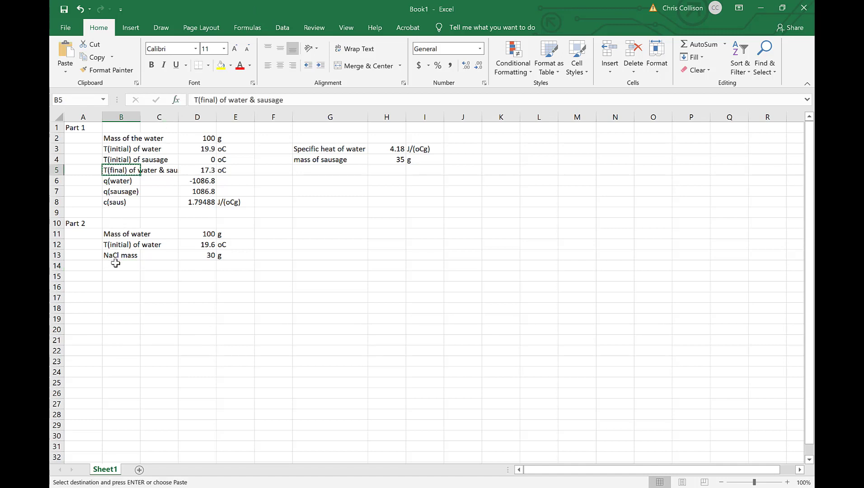
pyautogui.click(115, 263)
pyautogui.hotkey('ctrl', 'v')
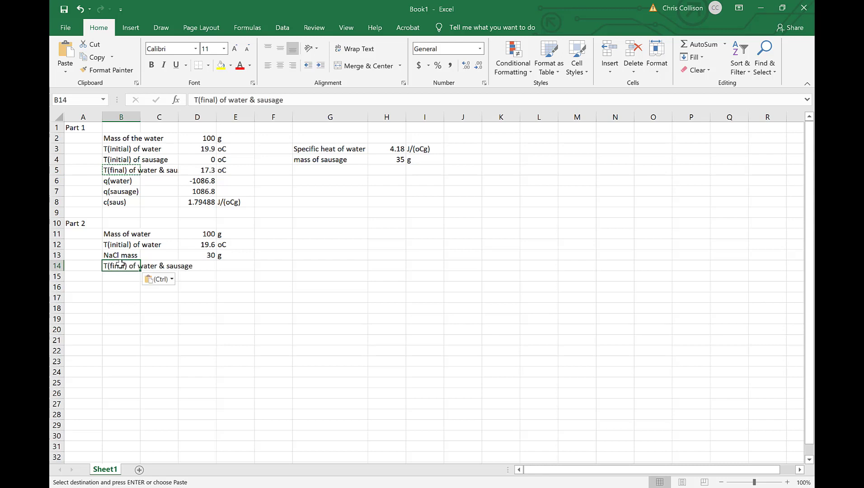
# Change the label in B14 to "T(final) of solution" and select D14 for its value.
pyautogui.click(288, 100)
pyautogui.press('BackSpace')
pyautogui.press('BackSpace')
pyautogui.press('BackSpace')
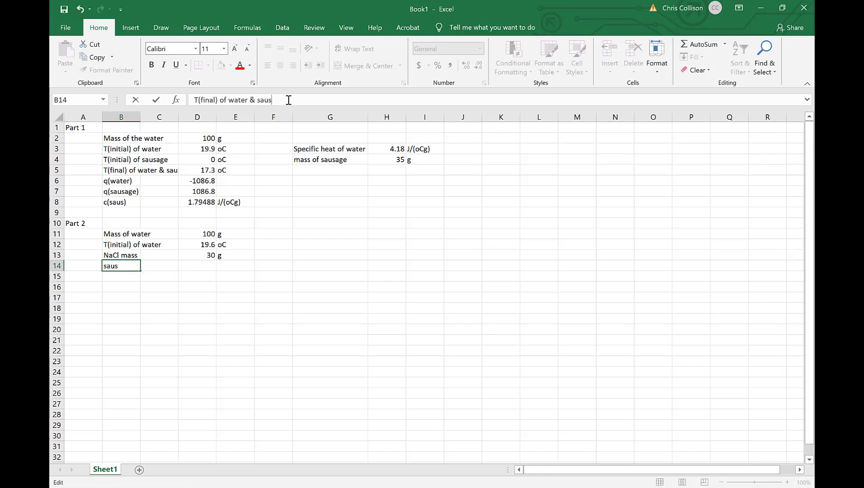
pyautogui.press('BackSpace')
pyautogui.press('BackSpace')
pyautogui.press('BackSpace')
pyautogui.press('BackSpace')
pyautogui.press('BackSpace')
pyautogui.press('BackSpace')
pyautogui.press('BackSpace')
pyautogui.press('BackSpace')
pyautogui.press('BackSpace')
pyautogui.press('BackSpace')
pyautogui.press('BackSpace')
pyautogui.press('BackSpace')
pyautogui.write('solution')
pyautogui.press('Return')
pyautogui.press('Up')
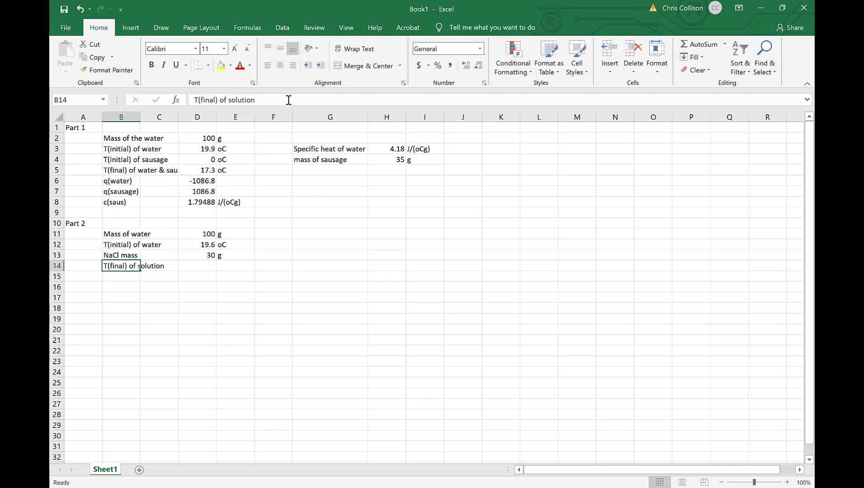
pyautogui.press('Right')
pyautogui.press('Right')
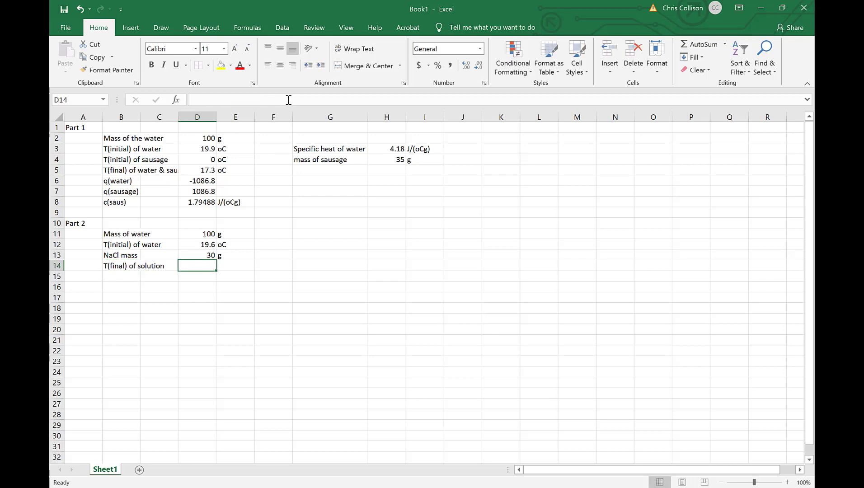
# Enter the solution's final temperature 21.3 in D14 with the unit oC in E14.
pyautogui.write('21.')
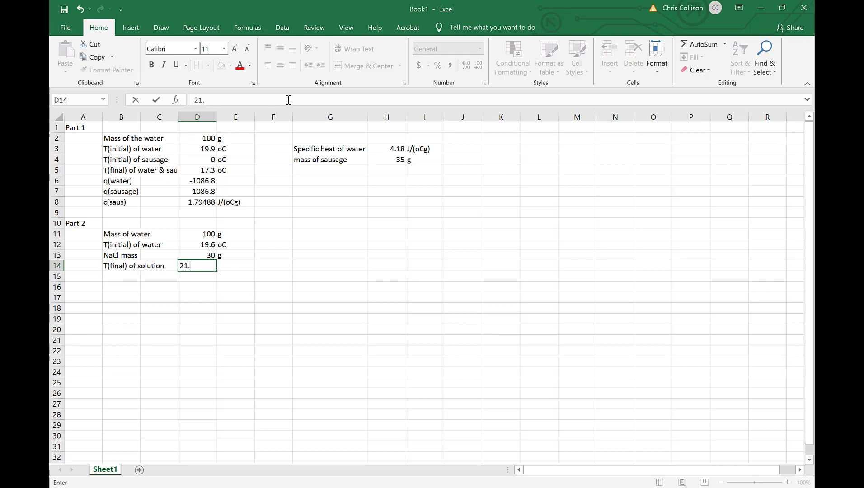
pyautogui.write('3')
pyautogui.press('Return')
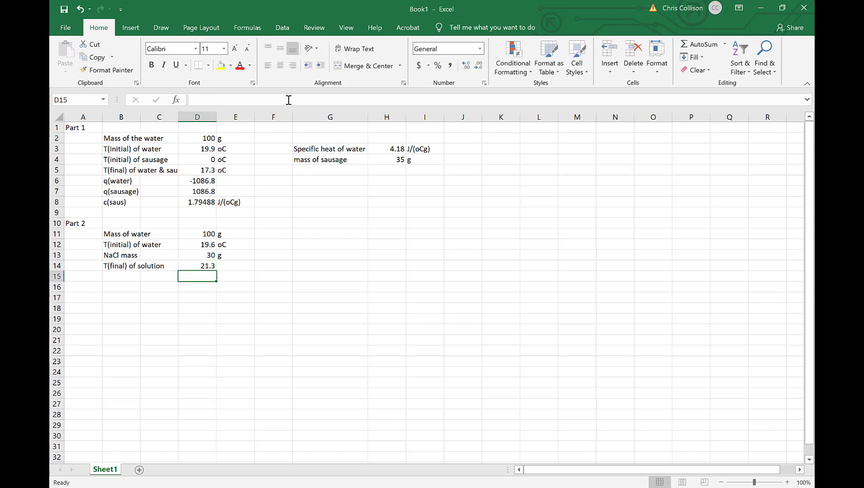
pyautogui.press('Right')
pyautogui.press('Up')
pyautogui.write('oC')
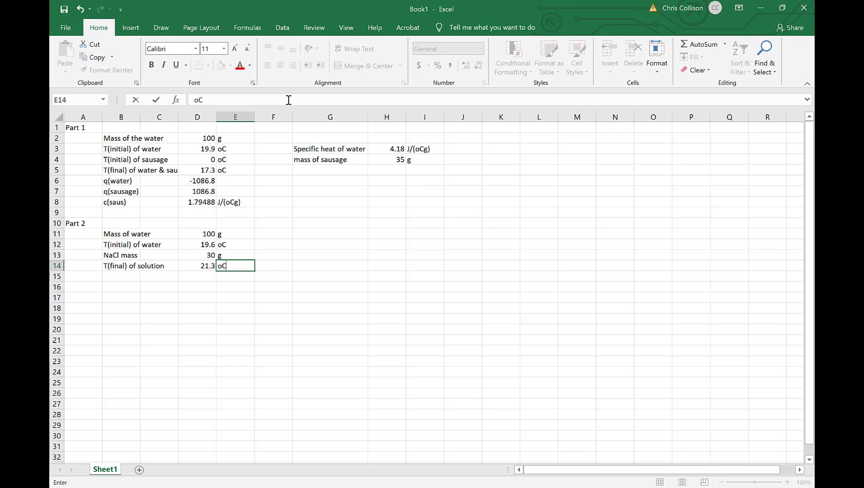
pyautogui.press('Return')
# Enter the label "q(water)" in B15 below the Part 2 data.
pyautogui.press('Left')
pyautogui.press('Left')
pyautogui.press('Left')
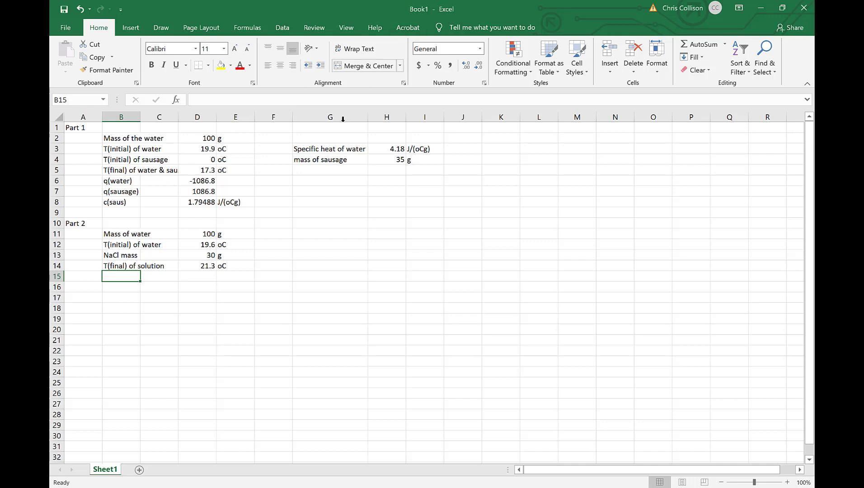
pyautogui.click(328, 149)
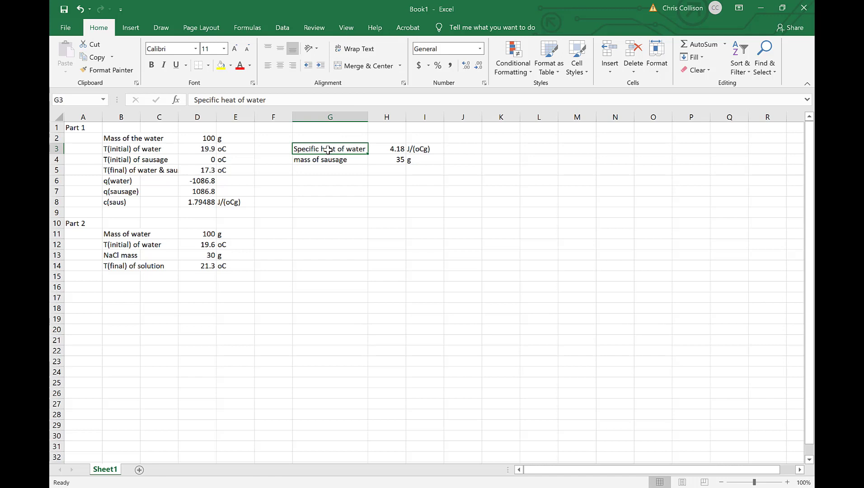
pyautogui.click(122, 278)
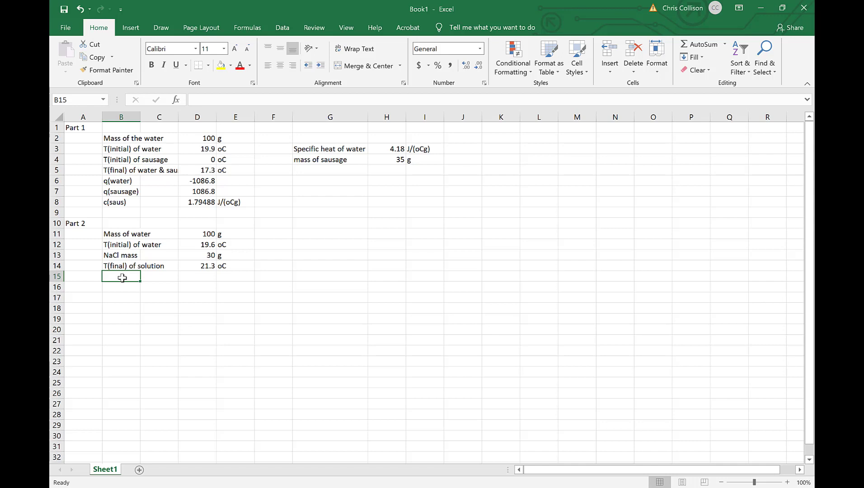
pyautogui.write('q')
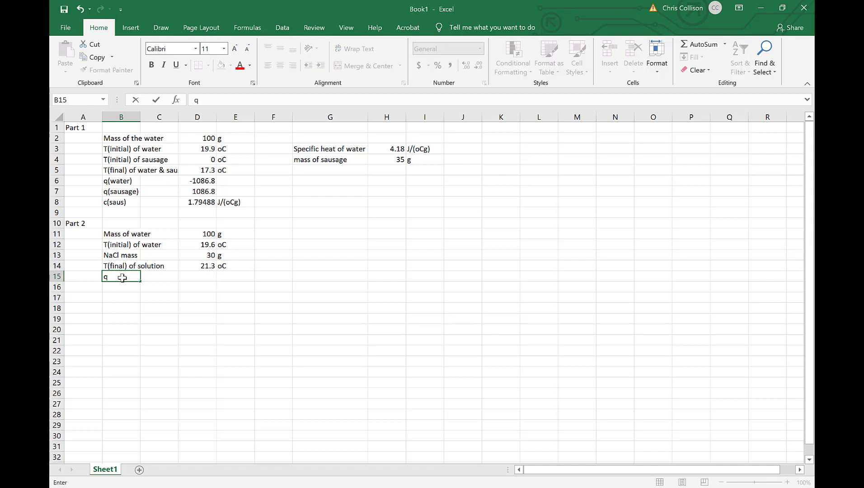
pyautogui.write('(water)')
pyautogui.press('Tab')
# Calculate the heat of the water in D15 with the formula =D11*H3*(D14-D12).
pyautogui.press('Tab')
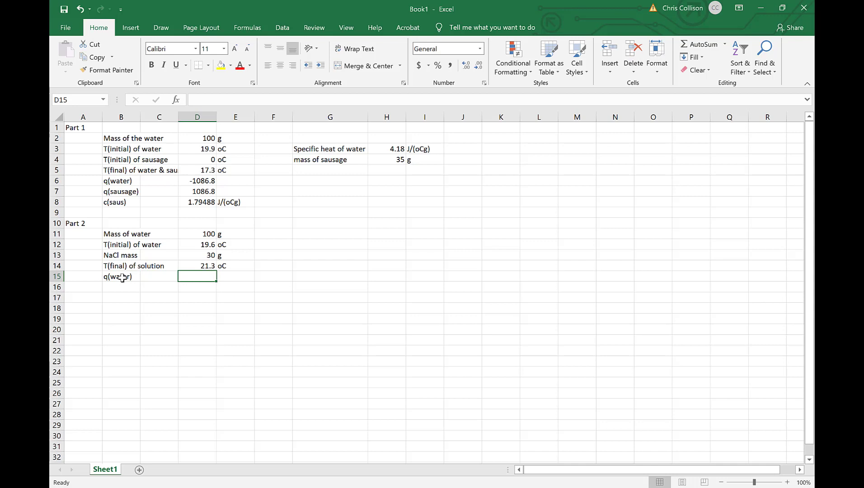
pyautogui.write('=')
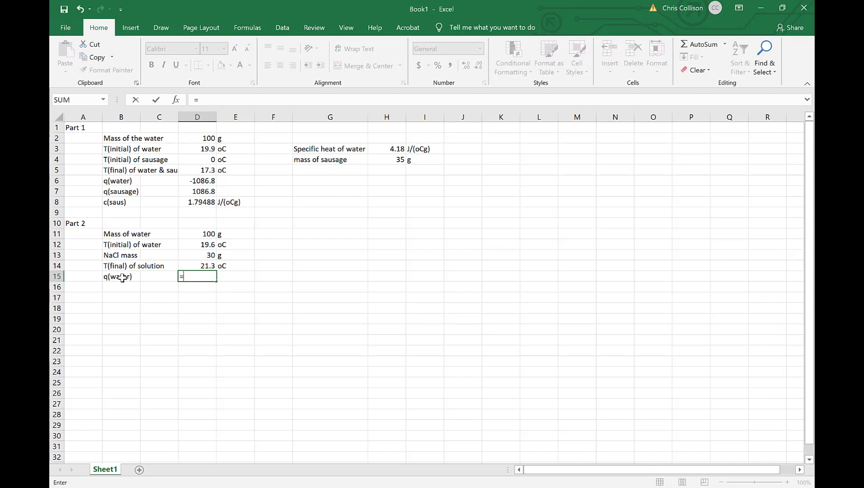
pyautogui.click(201, 231)
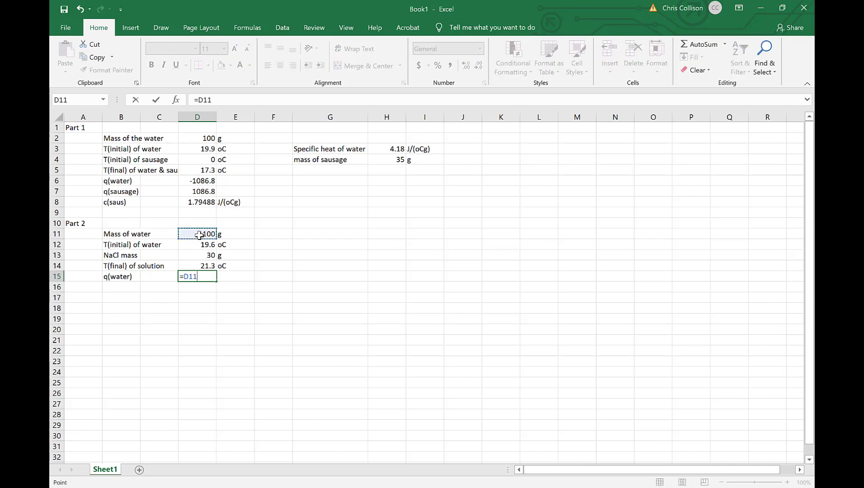
pyautogui.write('*')
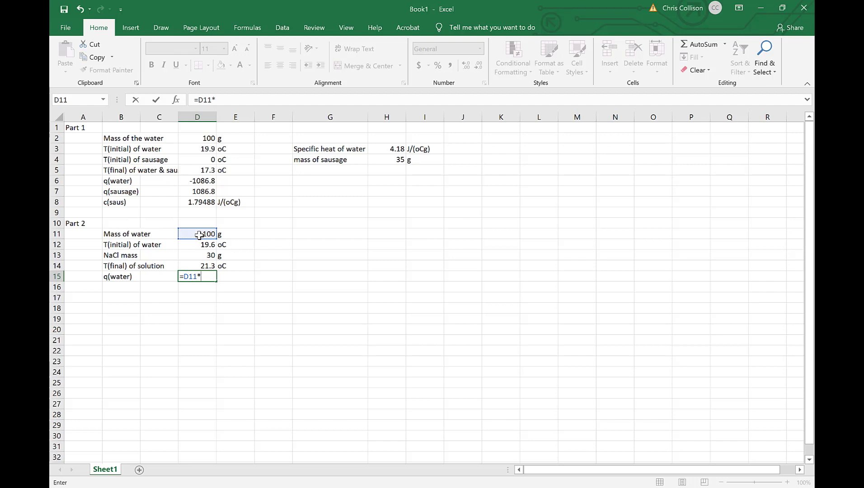
pyautogui.click(387, 150)
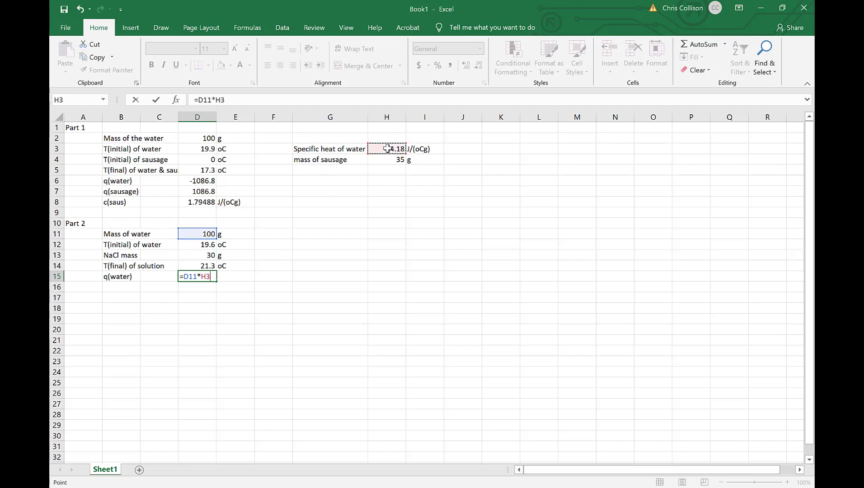
pyautogui.write('*(')
pyautogui.click(196, 265)
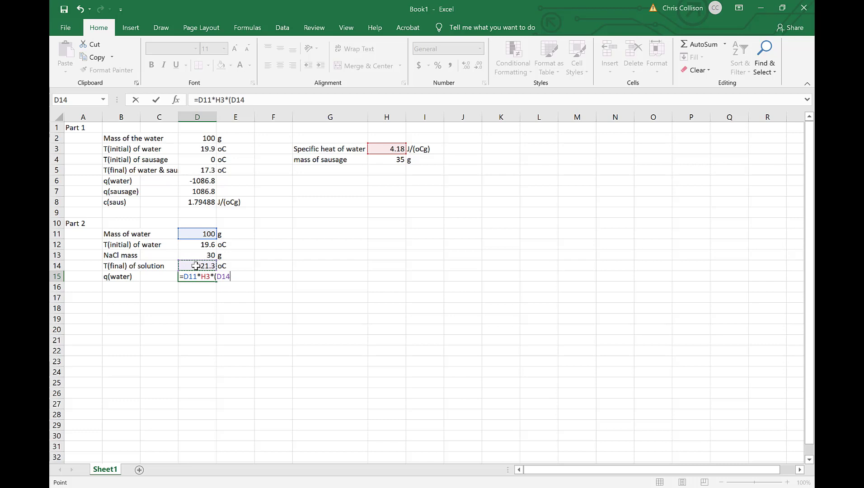
pyautogui.write('-')
pyautogui.click(200, 245)
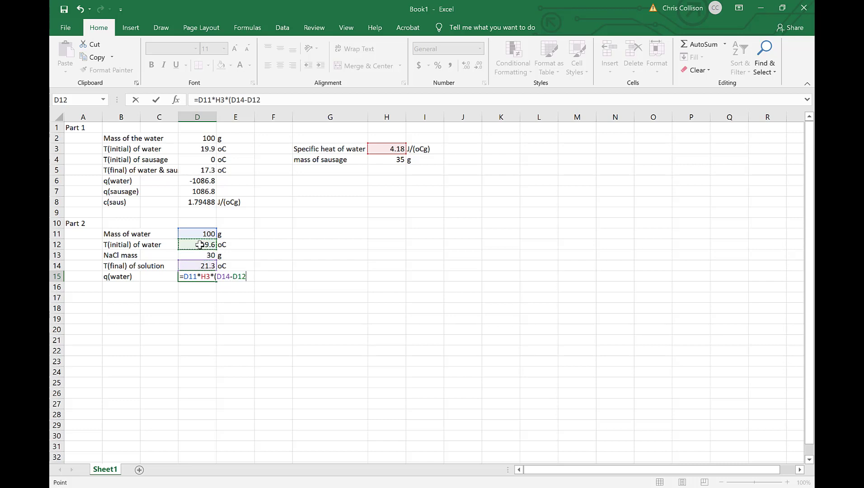
pyautogui.write(')')
pyautogui.press('Return')
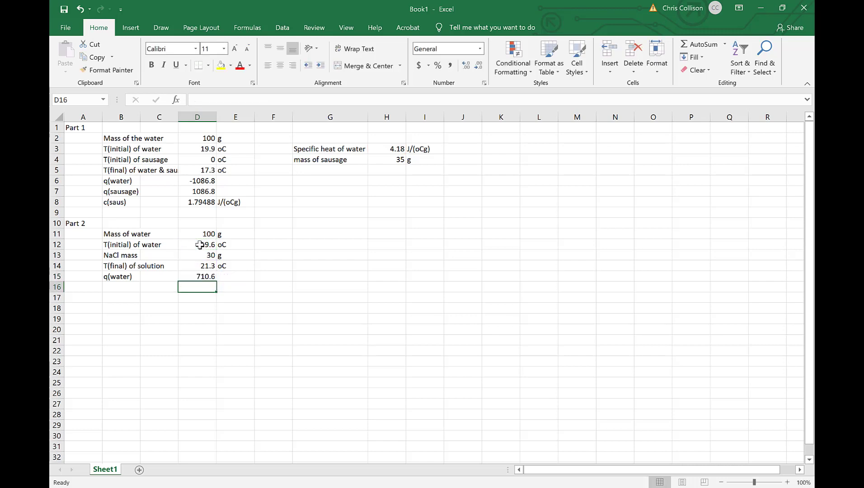
# Enter the labels "DeltaH" in B16 and "q(rxn)" in B17.
pyautogui.press('Left')
pyautogui.press('Left')
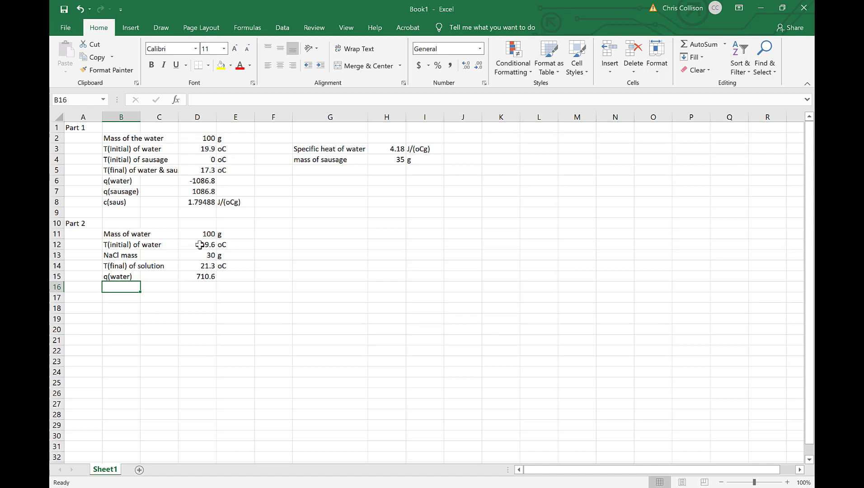
pyautogui.write('DeltaH')
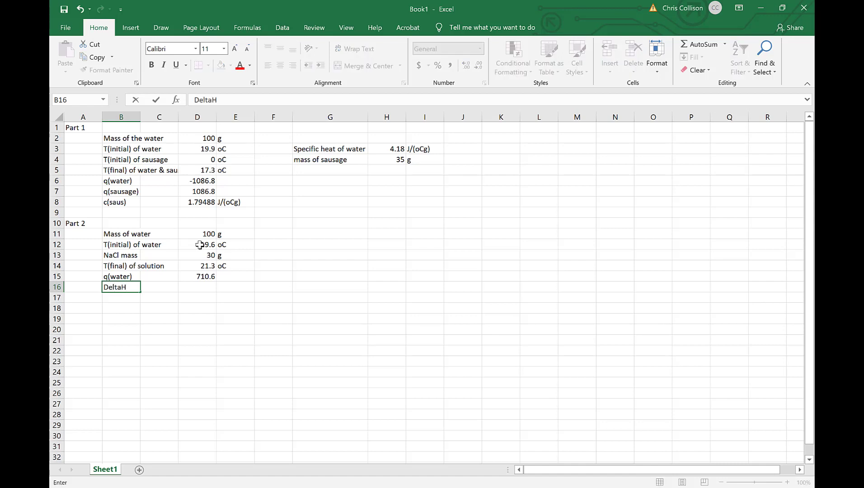
pyautogui.press('Return')
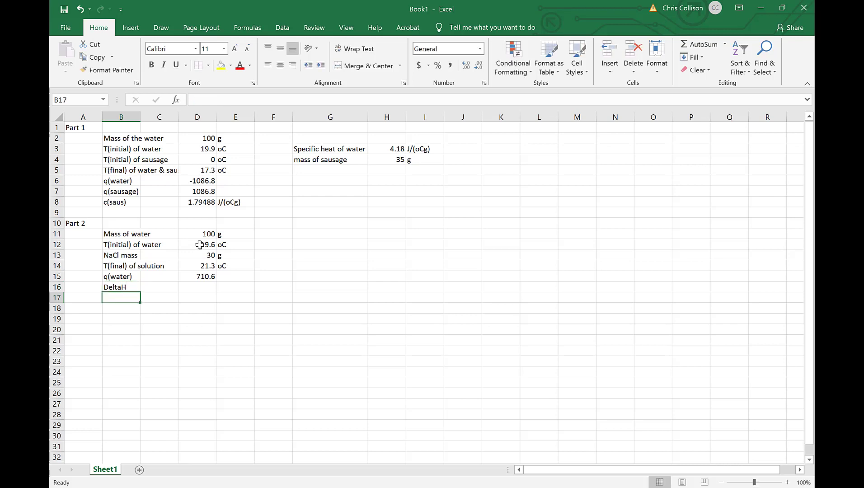
pyautogui.write('q')
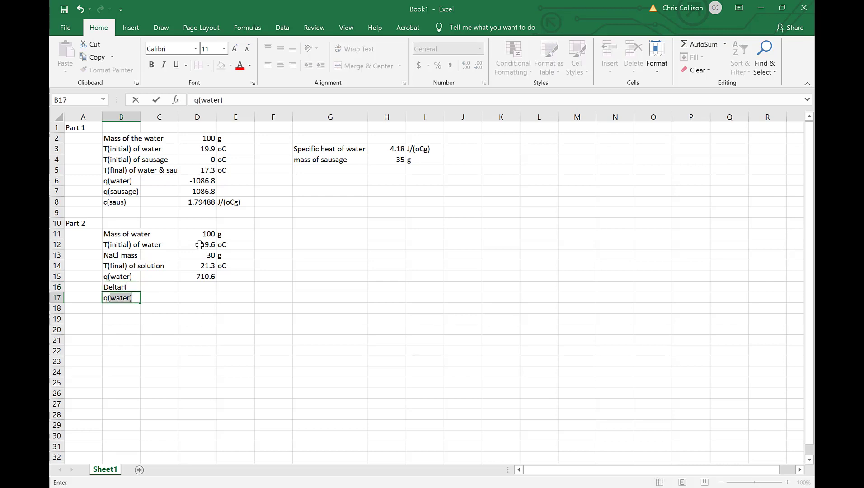
pyautogui.write('(rxn)')
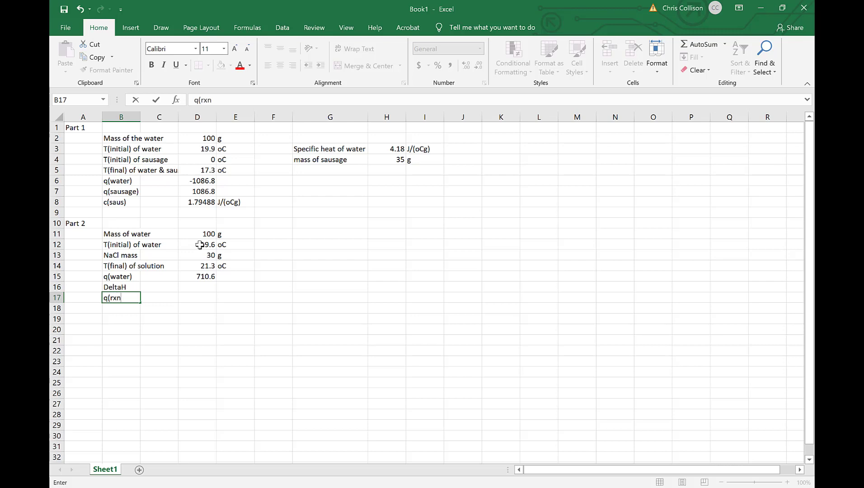
pyautogui.press('Tab')
# Calculate q(rxn) in D17 as the negative of q(water) with the formula =-D15.
pyautogui.press('Tab')
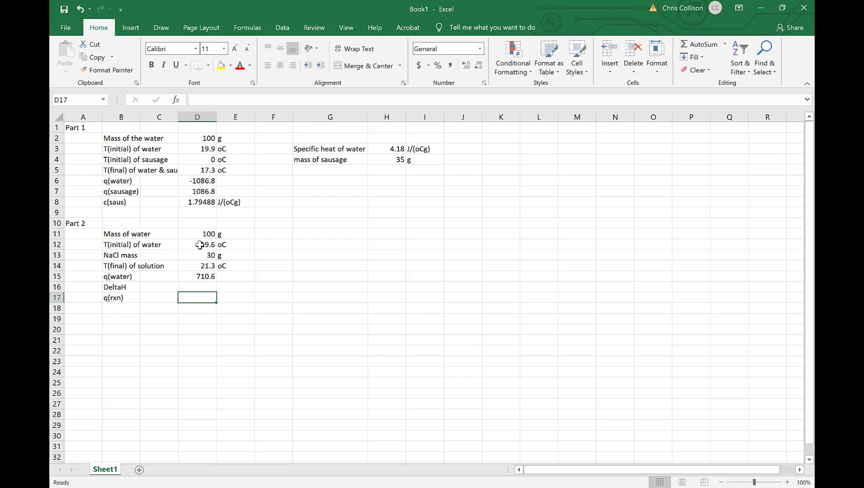
pyautogui.write('=')
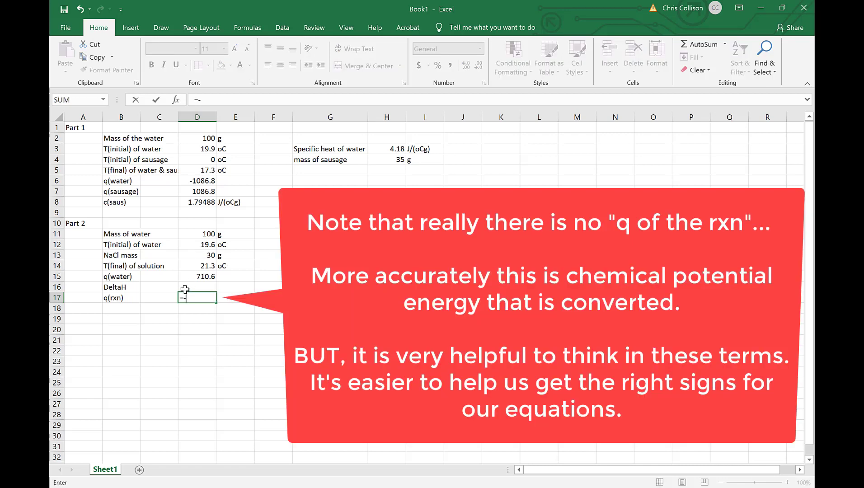
pyautogui.write('-')
pyautogui.click(192, 274)
pyautogui.press('Return')
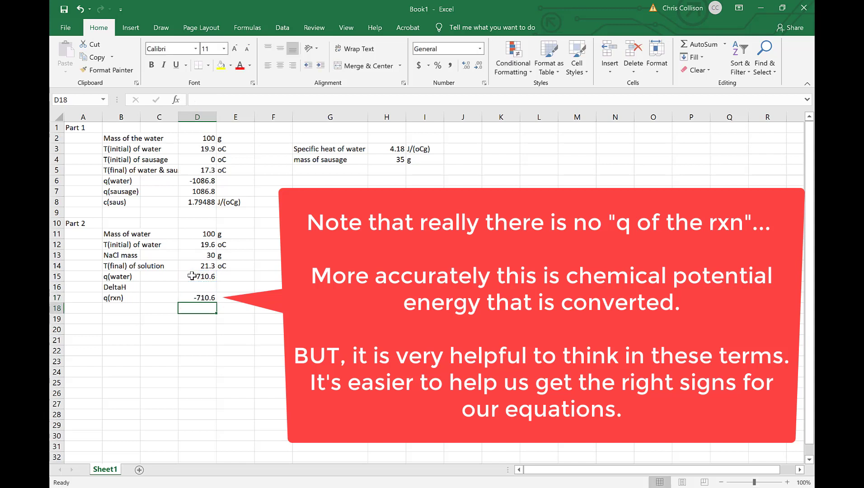
# Add the unit J in E15 and E17 beside the q(water) and q(rxn) values.
pyautogui.press('Right')
pyautogui.press('Right')
pyautogui.press('Up')
pyautogui.press('Up')
pyautogui.press('Up')
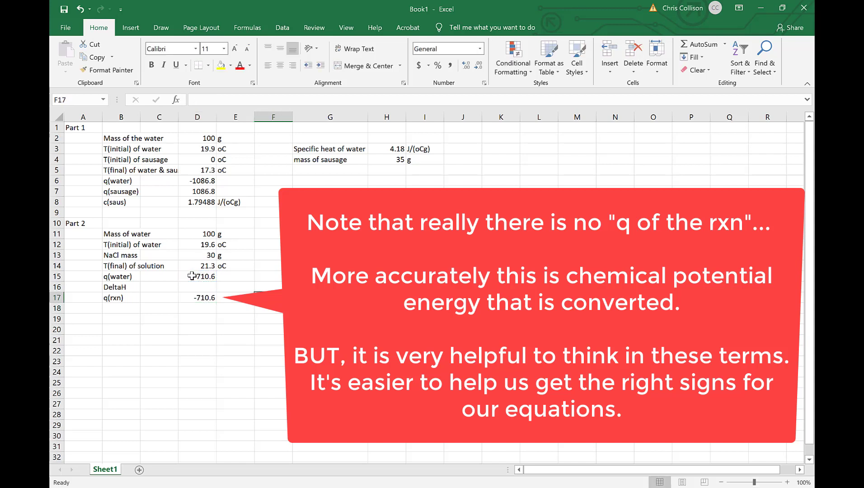
pyautogui.press('Left')
pyautogui.write('J')
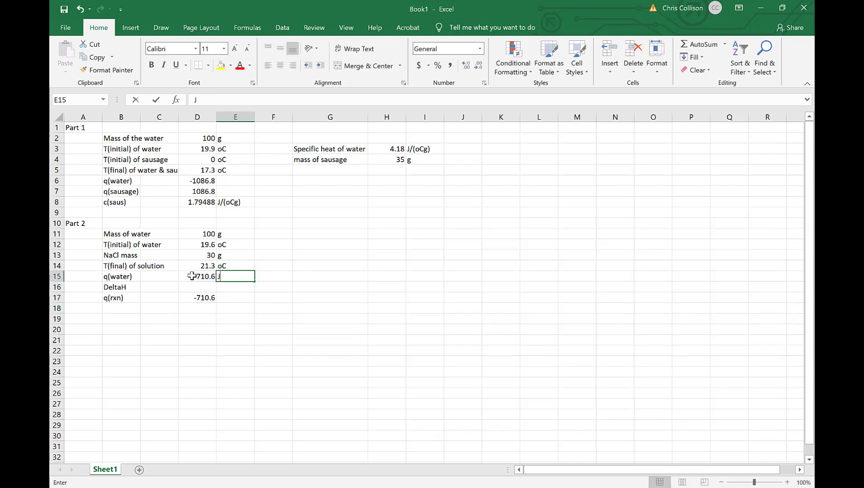
pyautogui.press('Return')
pyautogui.press('Return')
pyautogui.write('J')
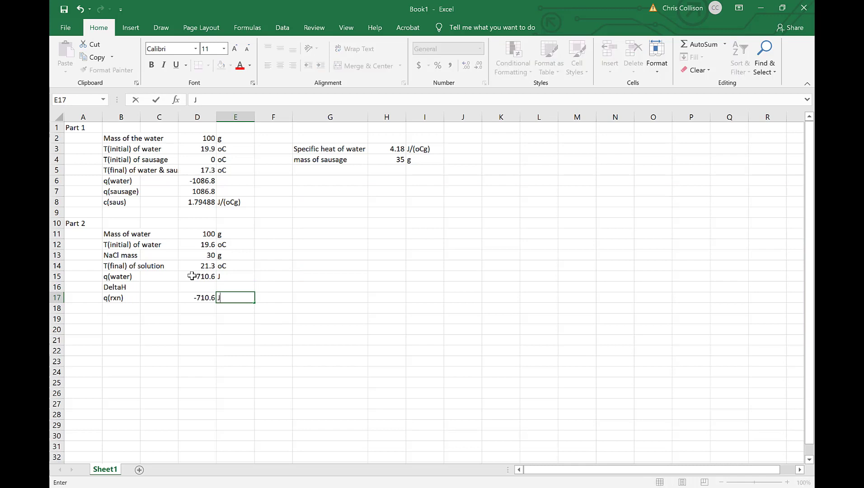
pyautogui.press('Return')
# Calculate DeltaH in D16 with the formula =-D15.
pyautogui.press('Up')
pyautogui.press('Up')
pyautogui.press('Left')
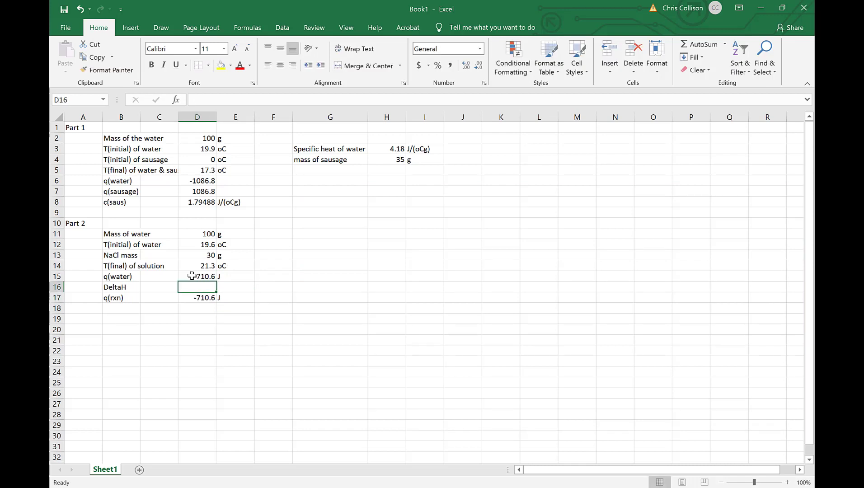
pyautogui.write('=')
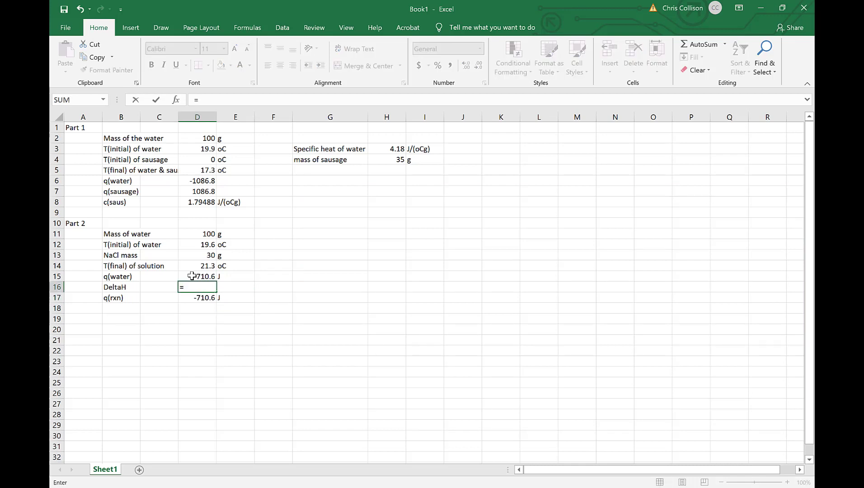
pyautogui.write('-')
pyautogui.click(191, 276)
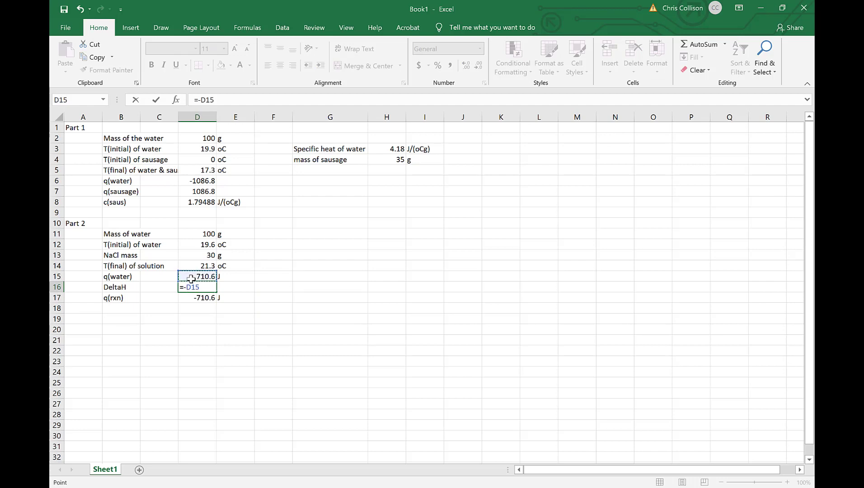
pyautogui.press('Return')
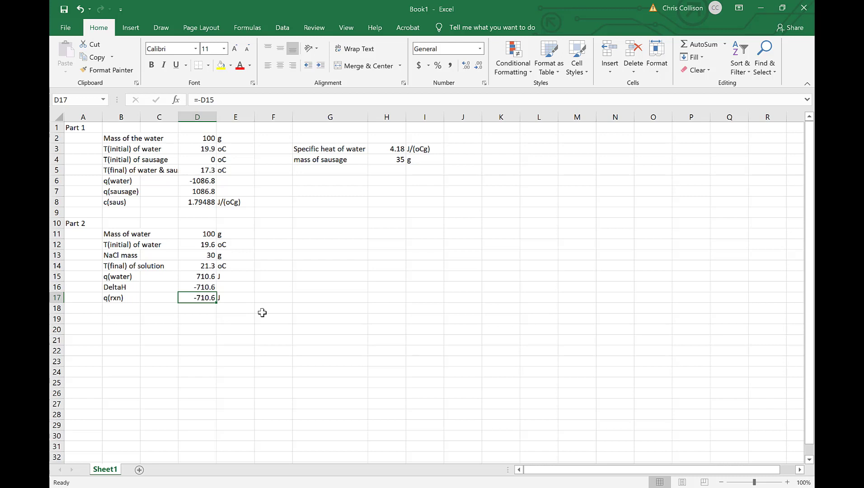
# Enter the label "molar mass (NaCl)" in G11.
pyautogui.press('Down')
pyautogui.press('Right')
pyautogui.press('Right')
pyautogui.press('Right')
pyautogui.press('Right')
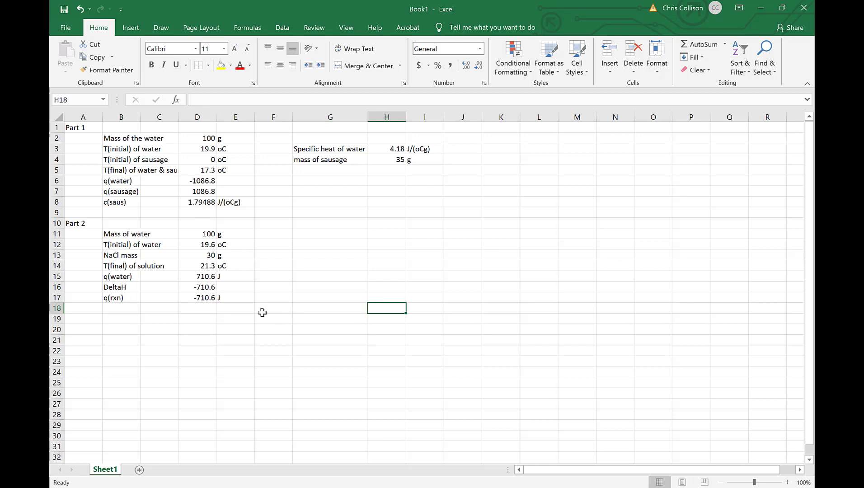
pyautogui.press('Up')
pyautogui.press('Up')
pyautogui.press('Up')
pyautogui.press('Up')
pyautogui.press('Up')
pyautogui.press('Up')
pyautogui.press('Up')
pyautogui.press('Left')
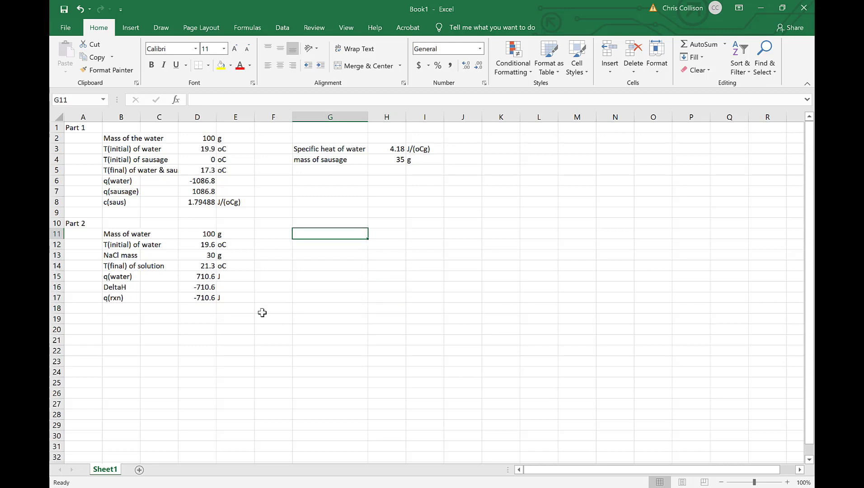
pyautogui.write('molar mas')
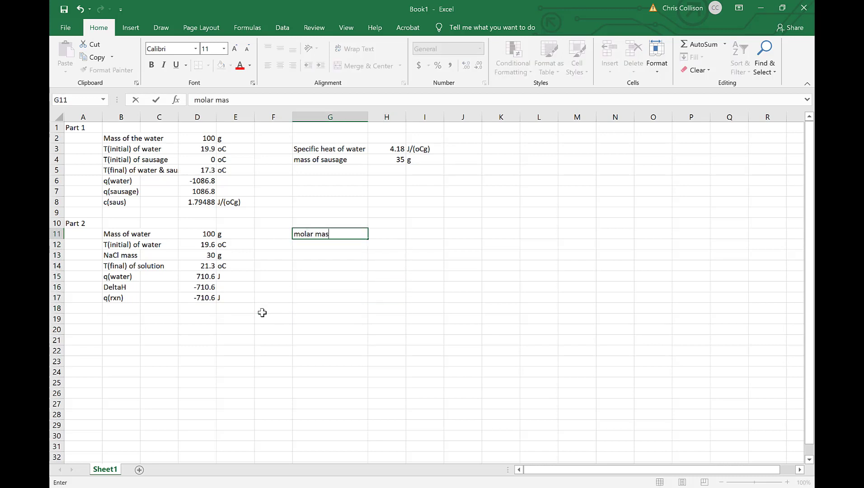
pyautogui.write('s (NaCl)')
pyautogui.press('Tab')
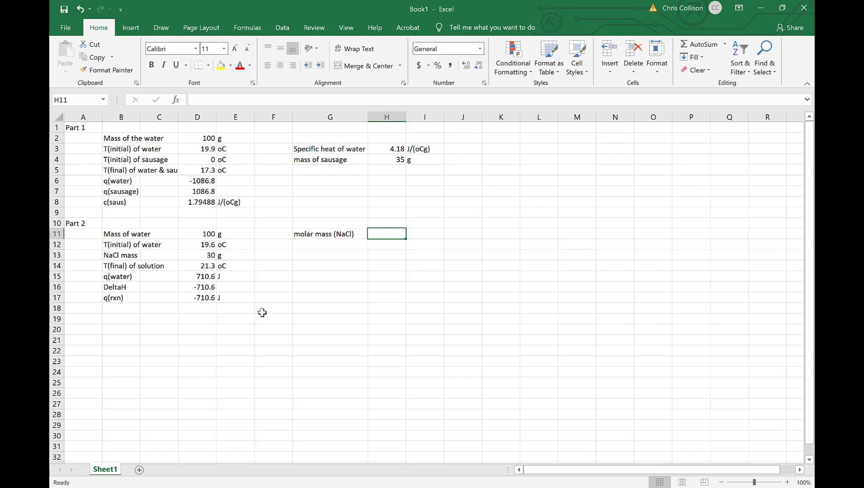
# Enter 57.96 in H11 as the NaCl molar mass, with the unit g/mol in I11.
pyautogui.write('57.96')
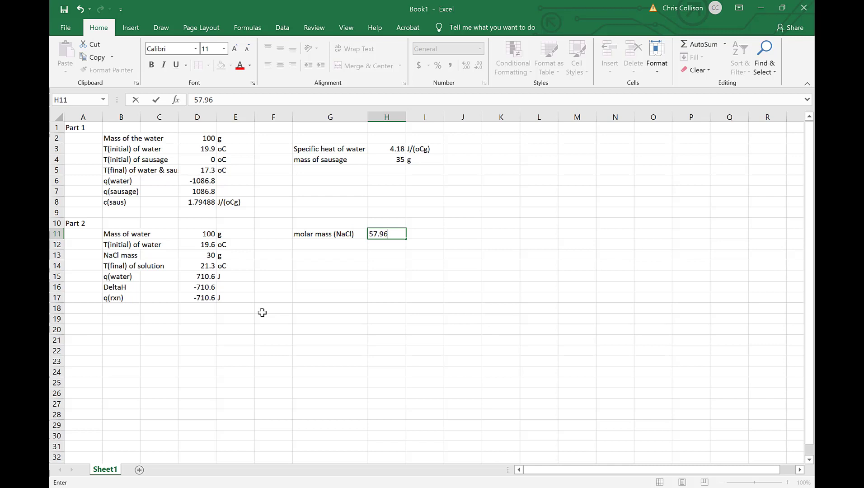
pyautogui.press('Tab')
pyautogui.write('g/mol')
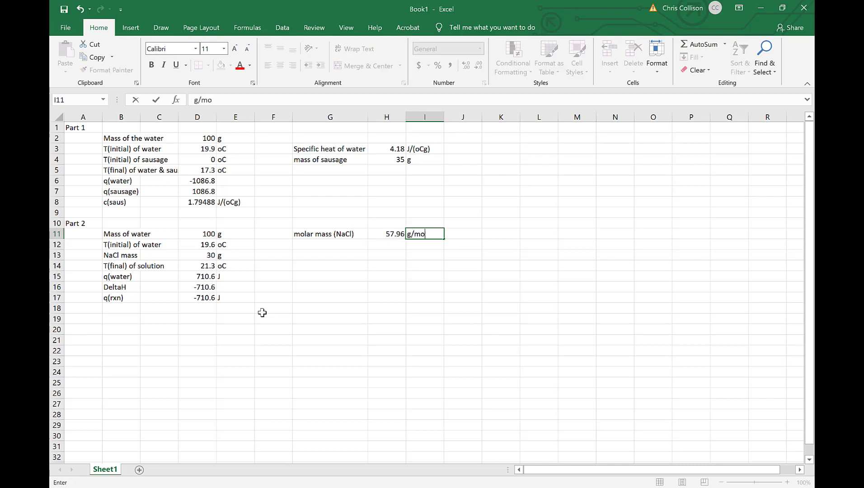
pyautogui.press('Return')
# Enter the label "# mol NaCl" in B18, below the q(rxn) label.
pyautogui.press('Down')
pyautogui.press('Down')
pyautogui.press('Down')
pyautogui.press('Down')
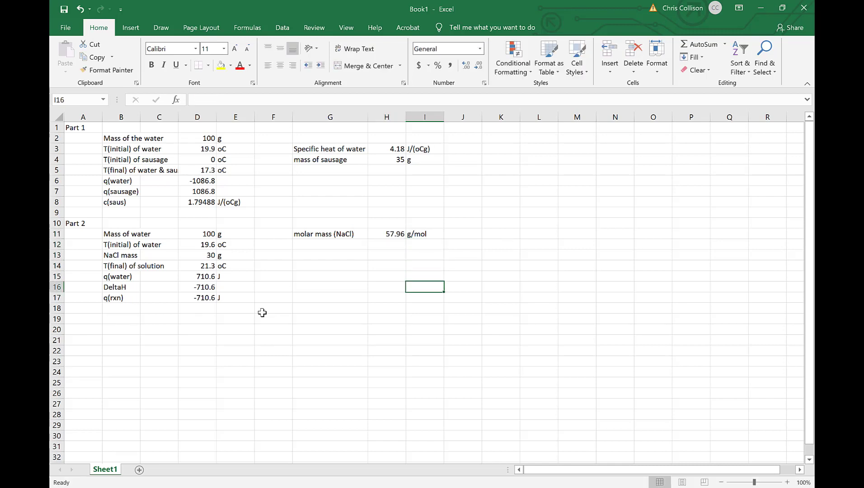
pyautogui.press('Left')
pyautogui.press('Left')
pyautogui.press('Left')
pyautogui.press('Left')
pyautogui.press('Left')
pyautogui.press('Down')
pyautogui.press('Down')
pyautogui.press('Left')
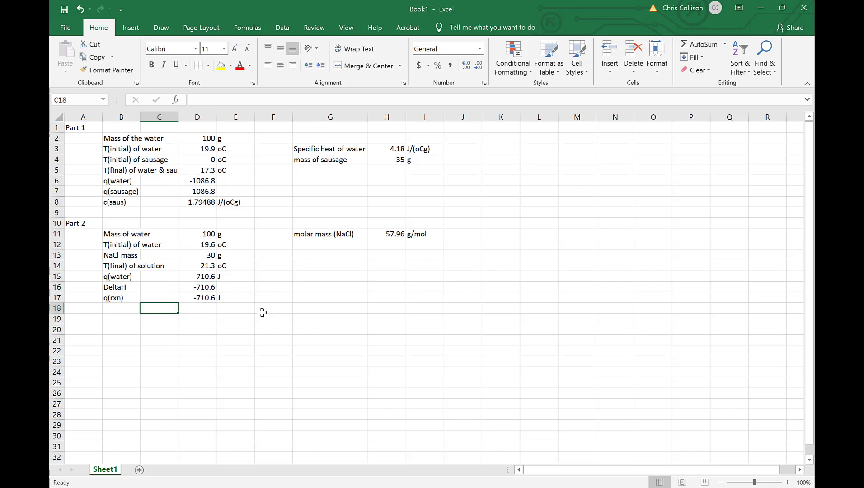
pyautogui.press('Left')
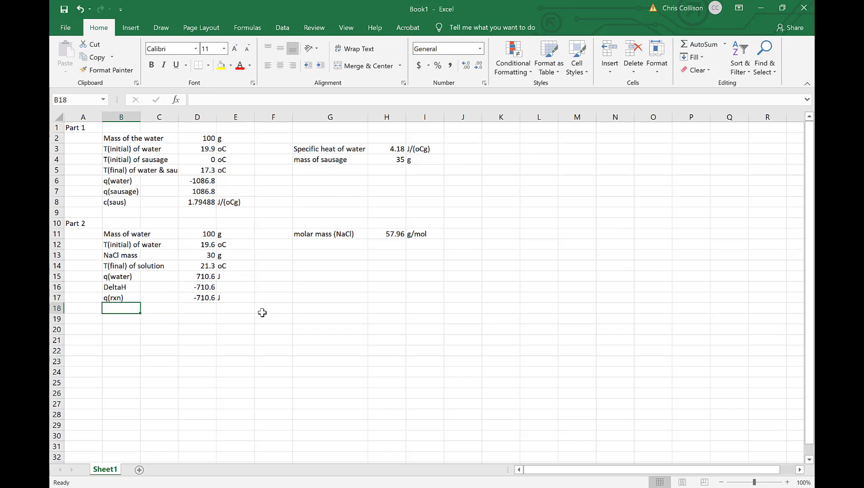
pyautogui.write('# mo')
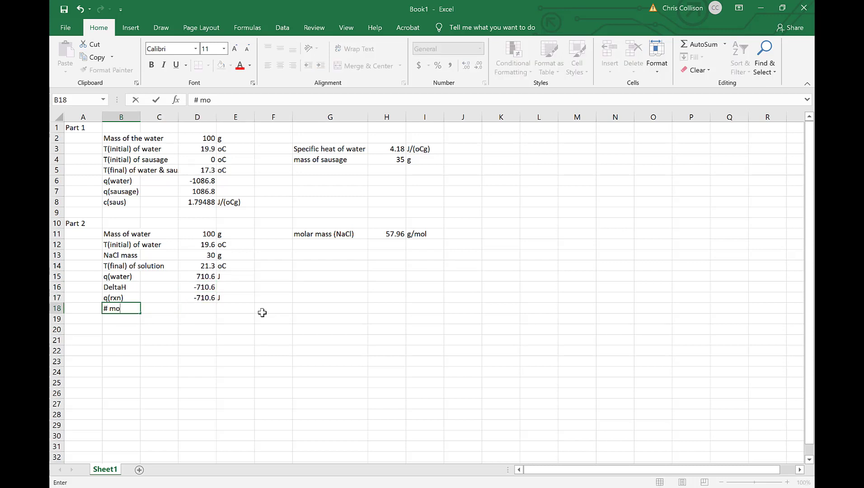
pyautogui.write('l NaCl')
# Calculate the moles of NaCl in D18 by dividing the NaCl mass by its molar mass with =D13/H11.
pyautogui.press('Right')
pyautogui.press('Right')
pyautogui.write('=')
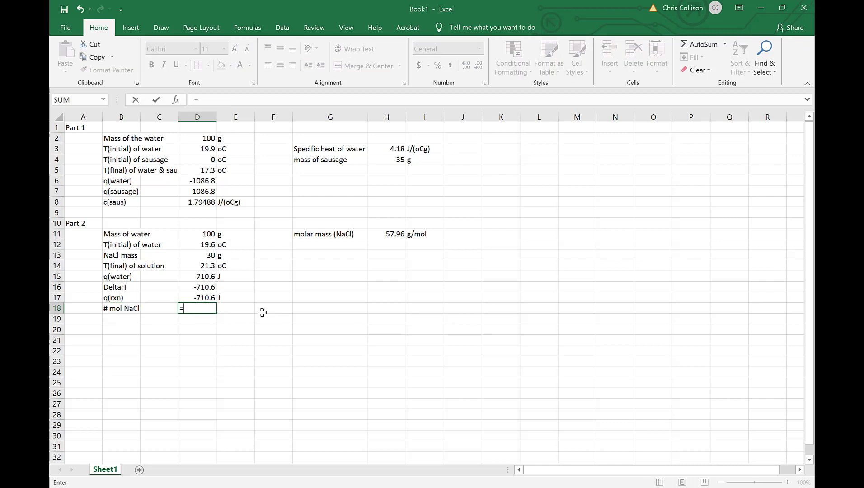
pyautogui.click(204, 256)
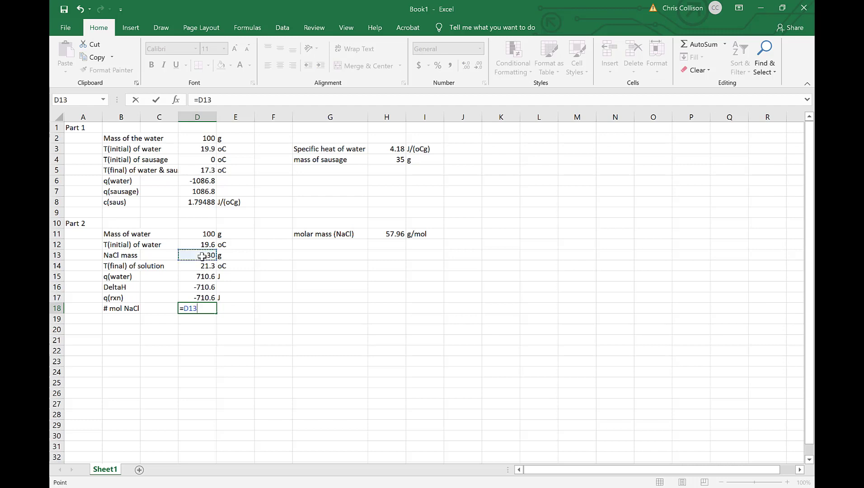
pyautogui.write('/')
pyautogui.click(385, 233)
pyautogui.press('Return')
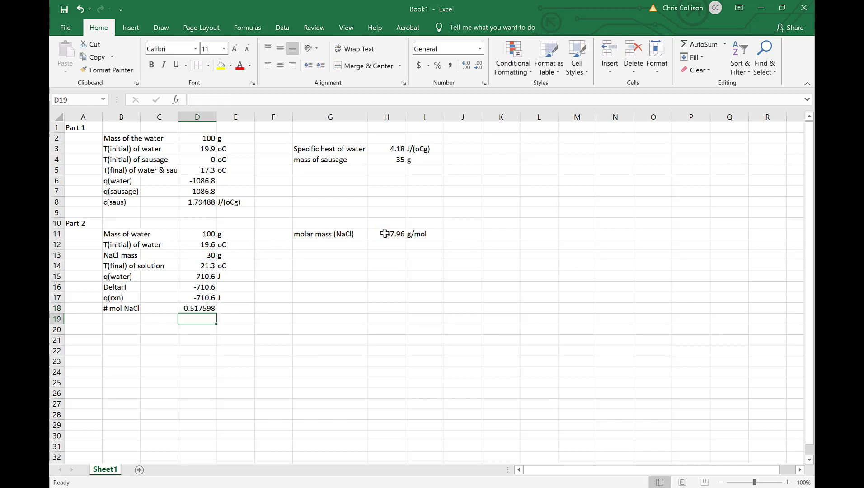
# Enter the label "Molar heat of solution of NaCl" in B19.
pyautogui.press('Left')
pyautogui.press('Left')
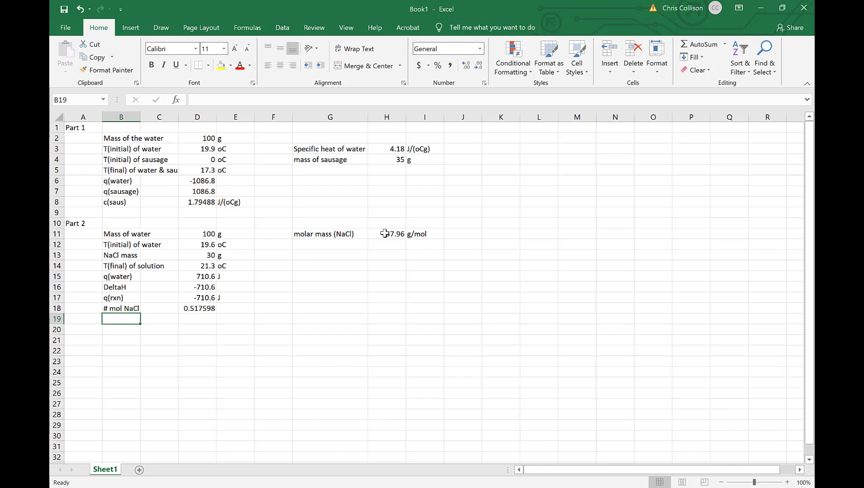
pyautogui.write('=')
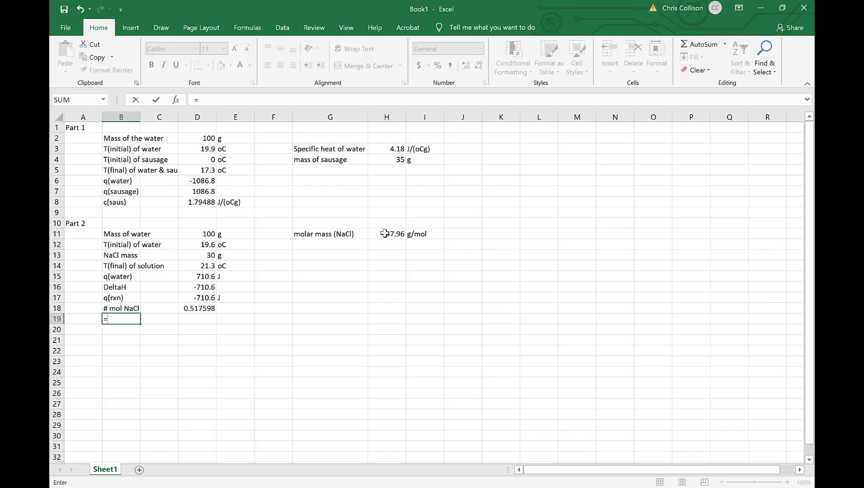
pyautogui.press('BackSpace')
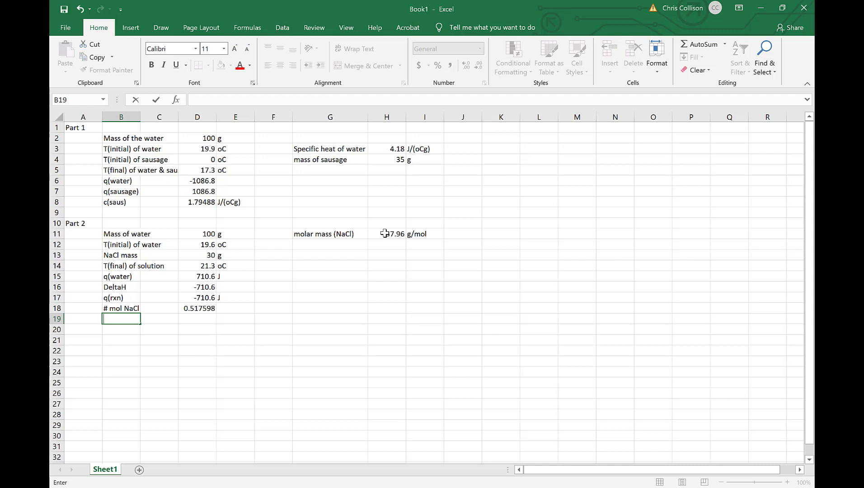
pyautogui.write('Molar ')
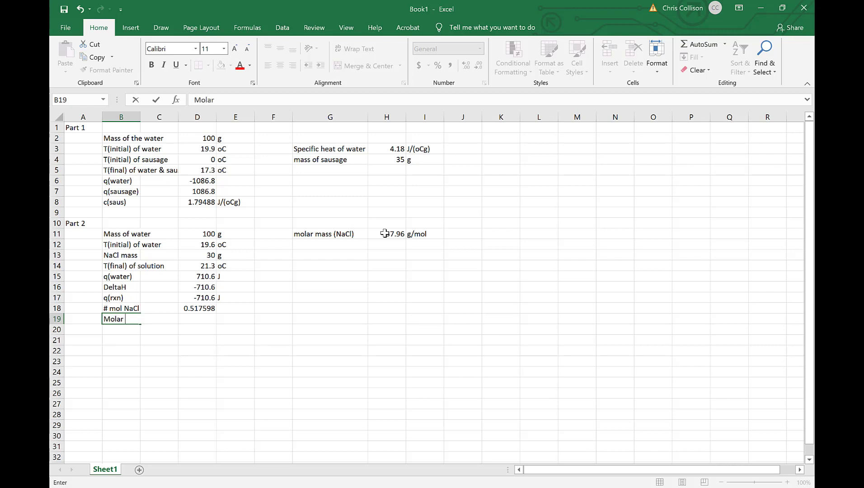
pyautogui.write('heat of solution')
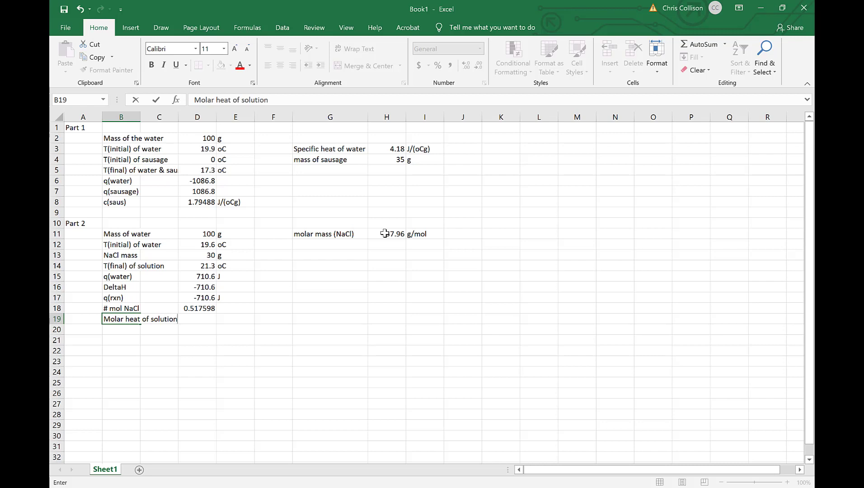
pyautogui.write(' of NaCl')
pyautogui.press('Tab')
pyautogui.press('Tab')
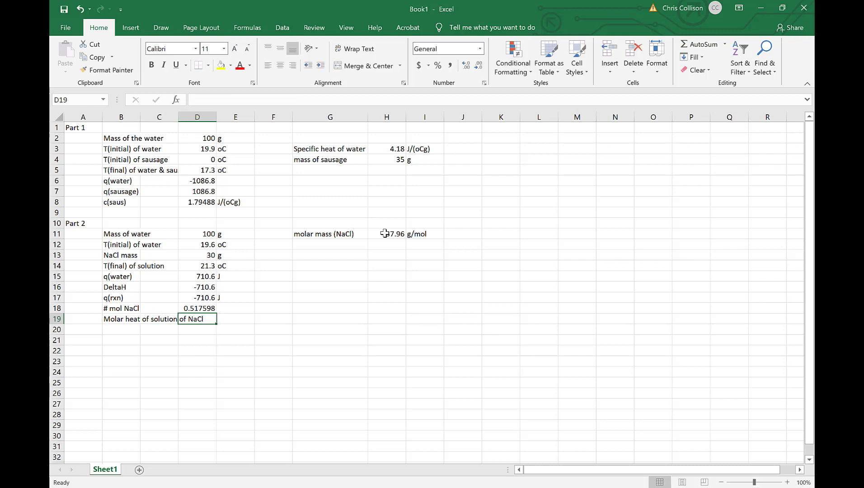
# Calculate the molar heat of solution in D19 by dividing DeltaH by the moles of NaCl with =D16/D18.
pyautogui.write('=')
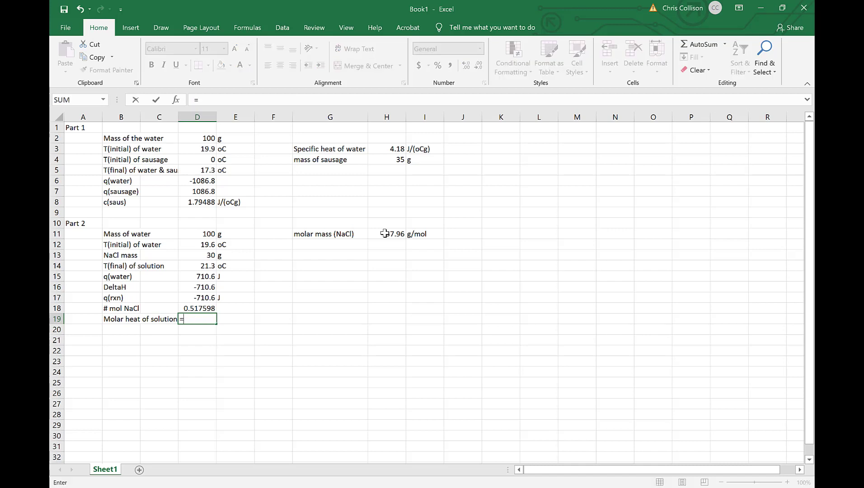
pyautogui.click(198, 288)
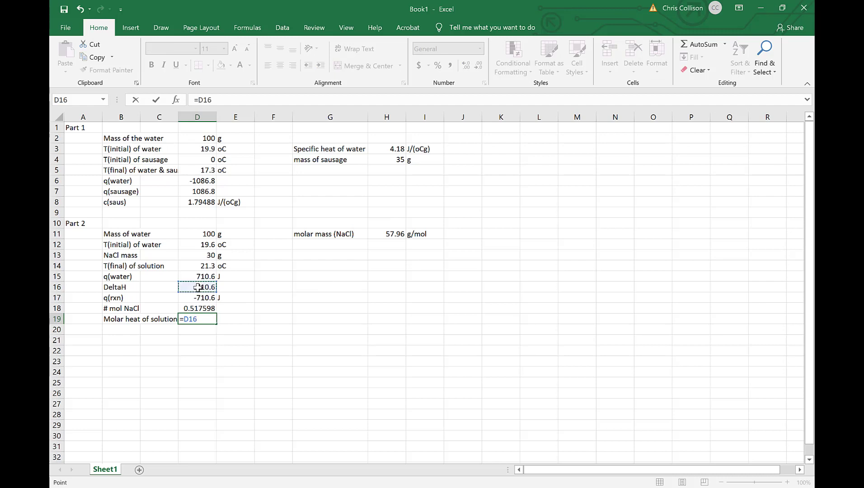
pyautogui.write('/')
pyautogui.click(192, 309)
pyautogui.press('Return')
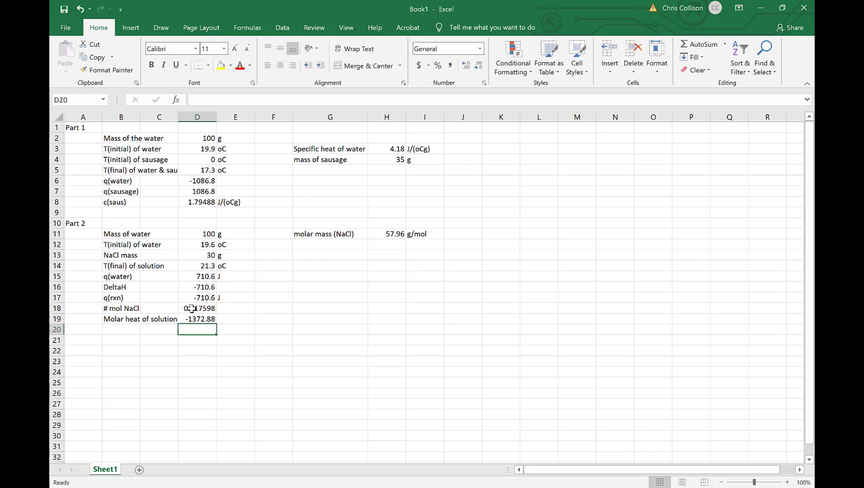
# Add the unit J/mol in E19 beside the molar heat of solution.
pyautogui.press('Right')
pyautogui.press('Up')
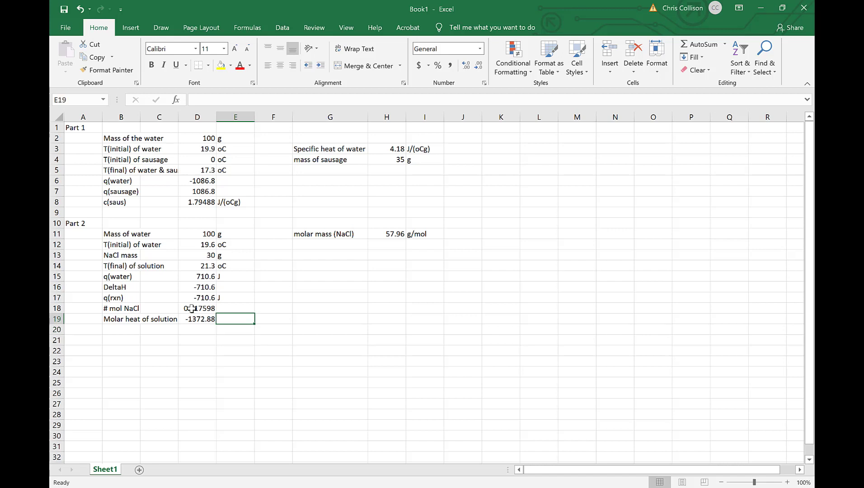
pyautogui.write('J/mol')
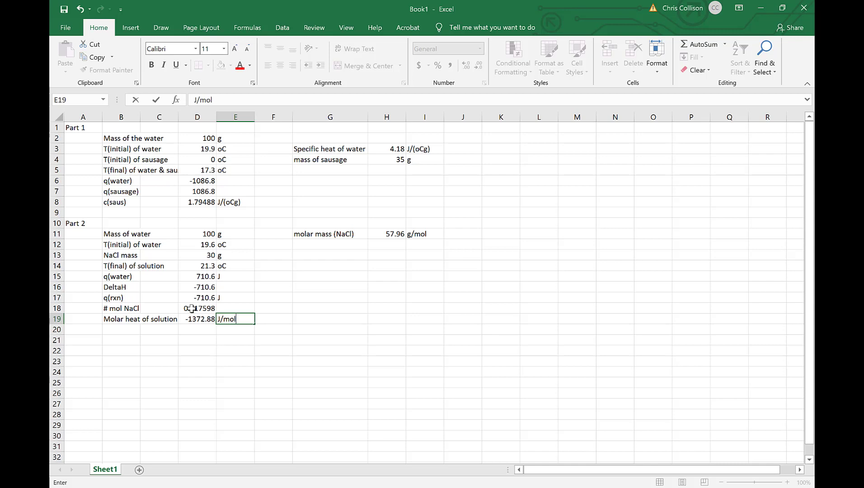
pyautogui.press('Return')
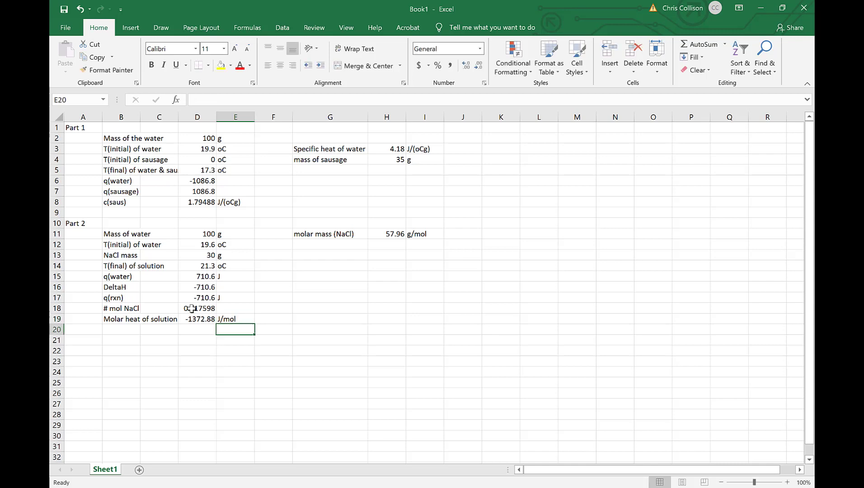
# Select cell A21, two rows below the molar heat of solution, to start a new section.
pyautogui.press('Down')
pyautogui.press('Left')
pyautogui.press('Left')
pyautogui.press('Left')
pyautogui.press('Left')
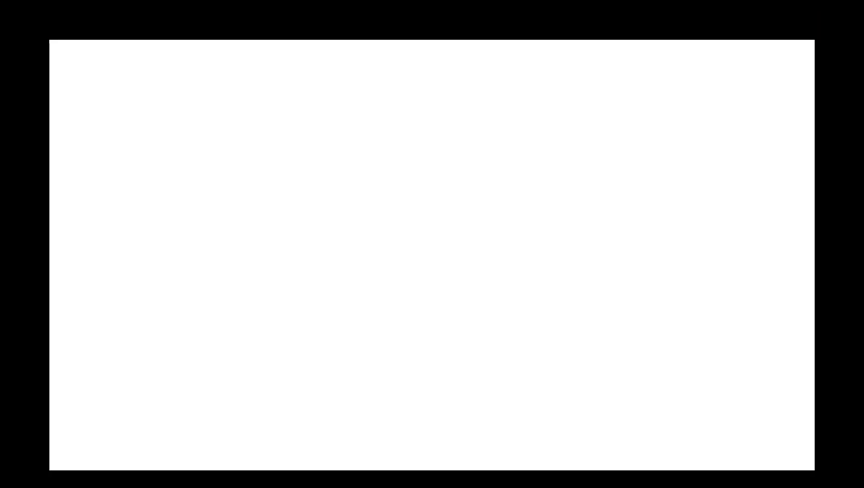
# Switch to the blank whiteboard and handwrite "Suppose 1 hand = 8 sausages" in red near its upper edge.
pyautogui.moveTo(129, 85)
pyautogui.mouseDown()
pyautogui.moveTo(128, 101)
pyautogui.moveTo(152, 96)
pyautogui.moveTo(158, 106)
pyautogui.moveTo(228, 103)
pyautogui.mouseUp()
pyautogui.moveTo(263, 88); pyautogui.dragTo(279, 96)
pyautogui.moveTo(298, 77); pyautogui.dragTo(310, 95)
pyautogui.moveTo(322, 87)
pyautogui.mouseDown()
pyautogui.moveTo(324, 95)
pyautogui.moveTo(393, 89)
pyautogui.mouseUp()
pyautogui.moveTo(381, 93); pyautogui.dragTo(398, 94)
pyautogui.moveTo(440, 72)
pyautogui.mouseDown()
pyautogui.moveTo(464, 94)
pyautogui.moveTo(553, 93)
pyautogui.moveTo(550, 108)
pyautogui.mouseUp()
pyautogui.moveTo(560, 85); pyautogui.dragTo(574, 93)
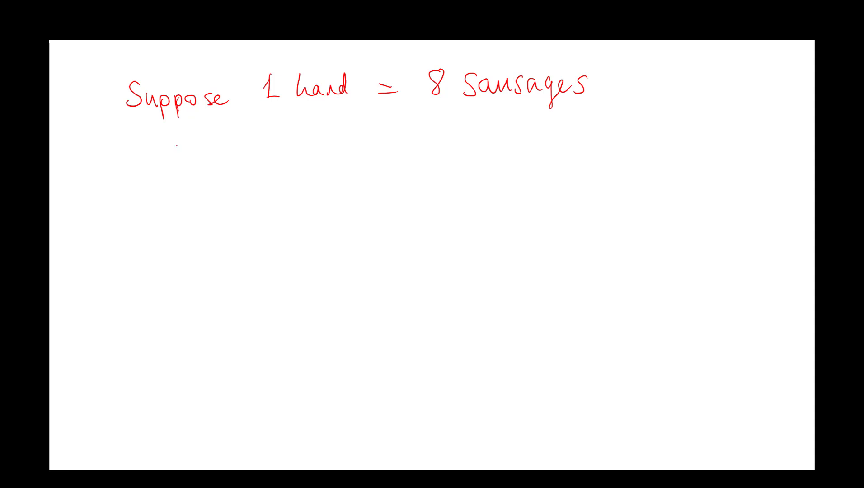
# Handwrite "35g = 1 sausage =>" in red on the line below the hand-to-sausages assumption.
pyautogui.moveTo(177, 143)
pyautogui.mouseDown()
pyautogui.moveTo(175, 162)
pyautogui.moveTo(193, 152)
pyautogui.moveTo(208, 167)
pyautogui.moveTo(250, 145)
pyautogui.moveTo(277, 155)
pyautogui.mouseUp()
pyautogui.moveTo(281, 136)
pyautogui.mouseDown()
pyautogui.moveTo(270, 143)
pyautogui.moveTo(301, 153)
pyautogui.mouseUp()
pyautogui.moveTo(321, 143)
pyautogui.mouseDown()
pyautogui.moveTo(315, 146)
pyautogui.moveTo(429, 146)
pyautogui.mouseUp()
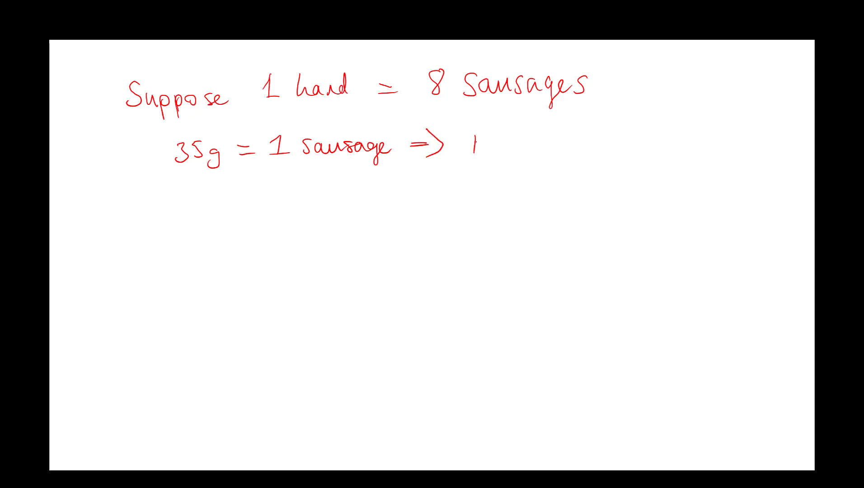
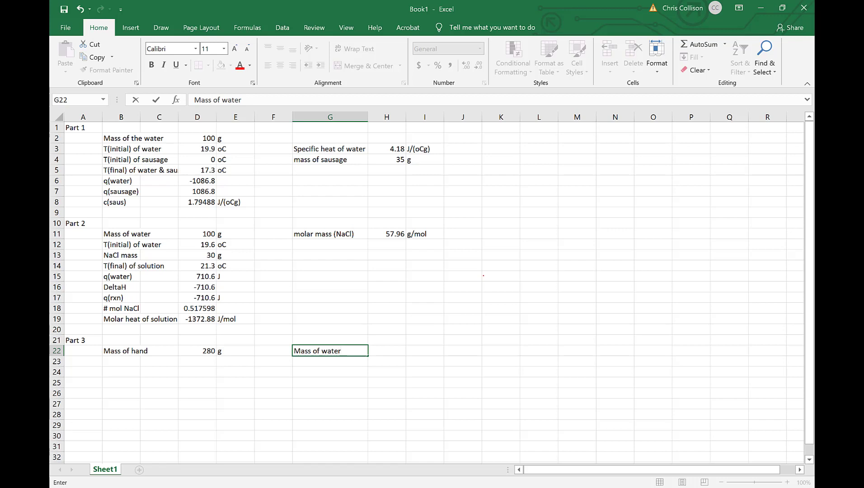
# Finish the "Mass of water" label in G22 of the worksheet and enter its unit g in I22.
pyautogui.press('Tab')
pyautogui.press('Tab')
pyautogui.write('g')
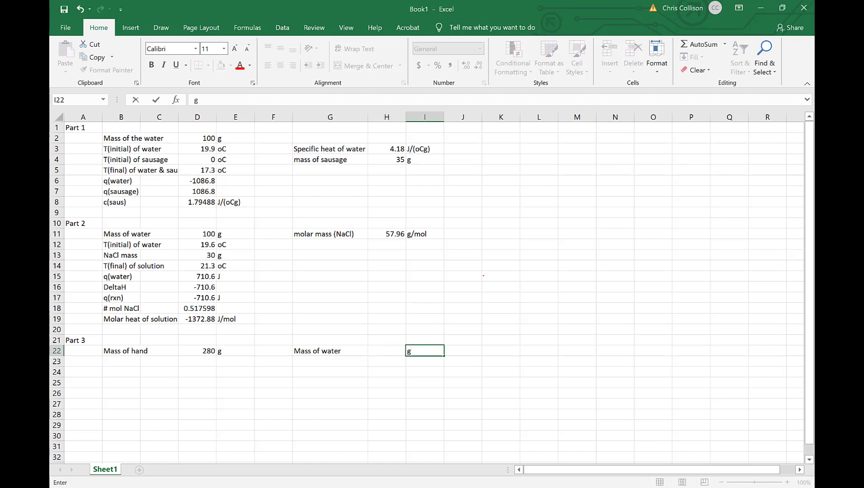
pyautogui.press('Return')
# Enter the label "mass of NaCl" in G23 with the unit g in I23.
pyautogui.press('Left')
pyautogui.press('Left')
pyautogui.press('Left')
pyautogui.press('Right')
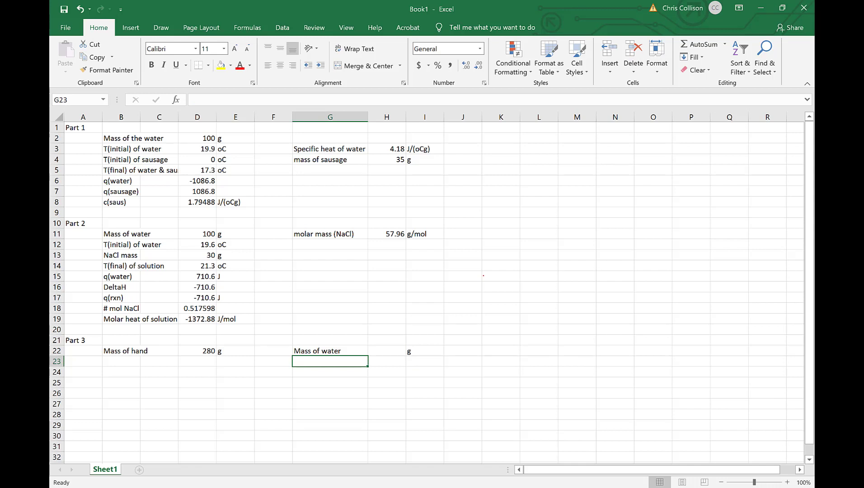
pyautogui.write('mass ')
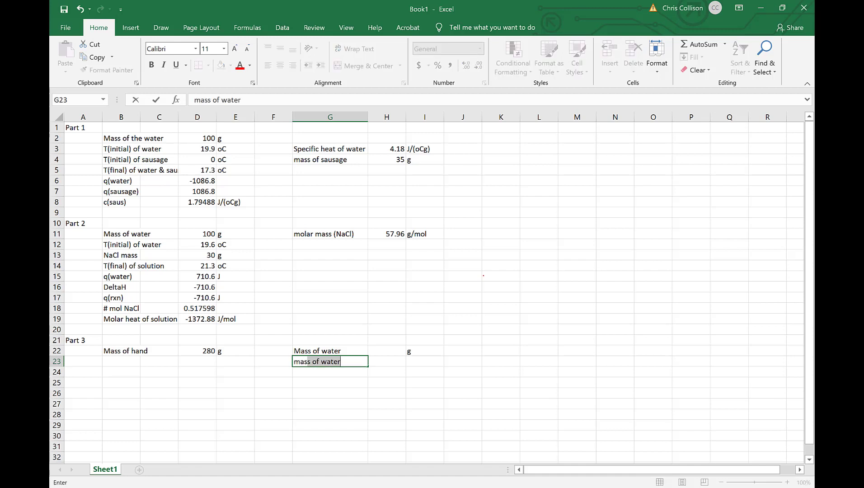
pyautogui.write('of NaCl')
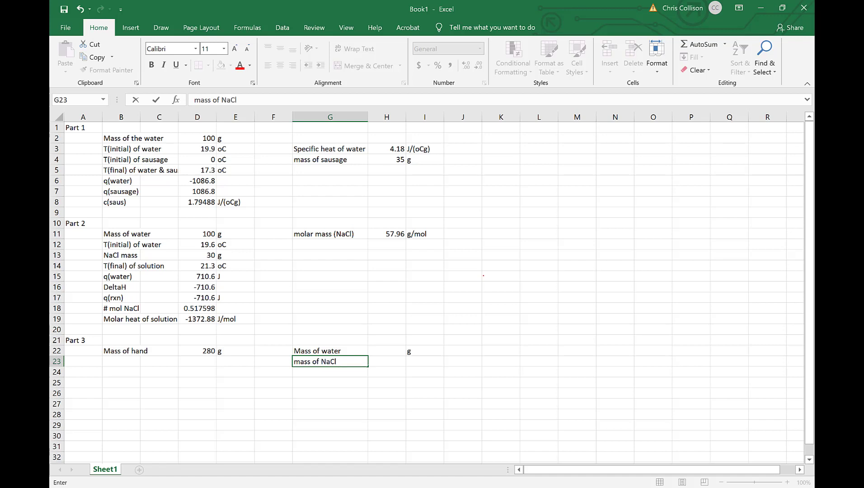
pyautogui.press('Tab')
pyautogui.press('Tab')
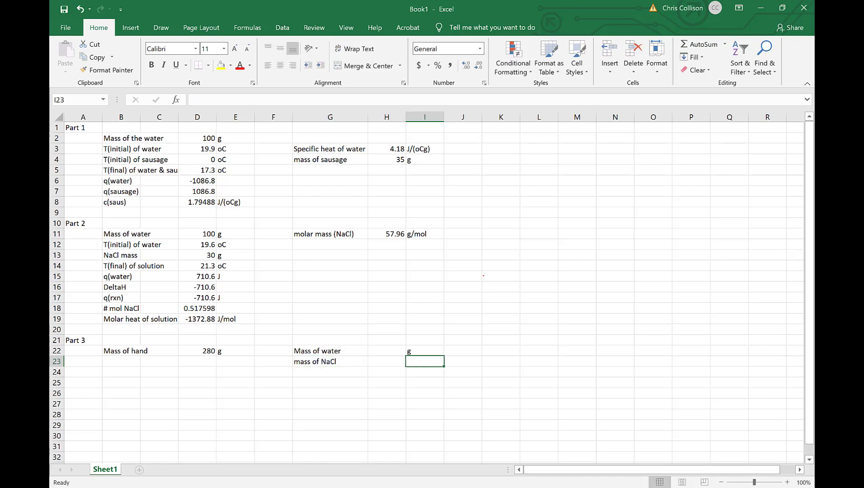
pyautogui.write('g')
pyautogui.press('Return')
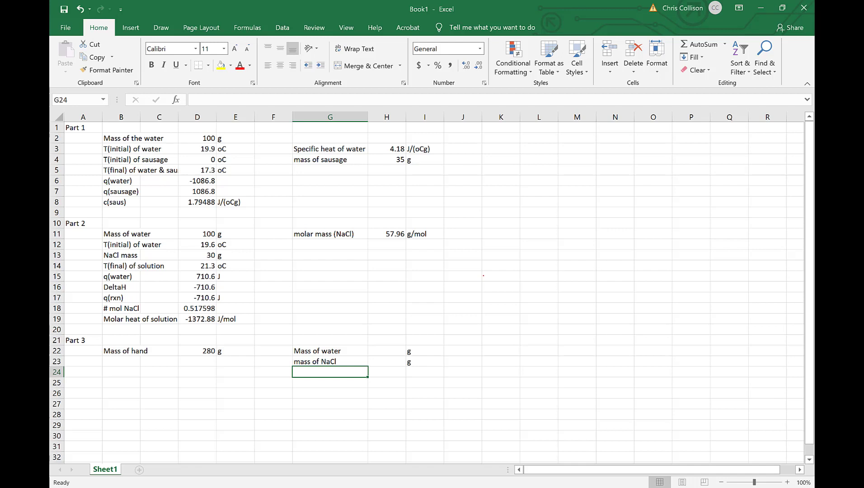
# Enter the label "moles of NaCl" in G24 with the unit mol in I24.
pyautogui.write('mole')
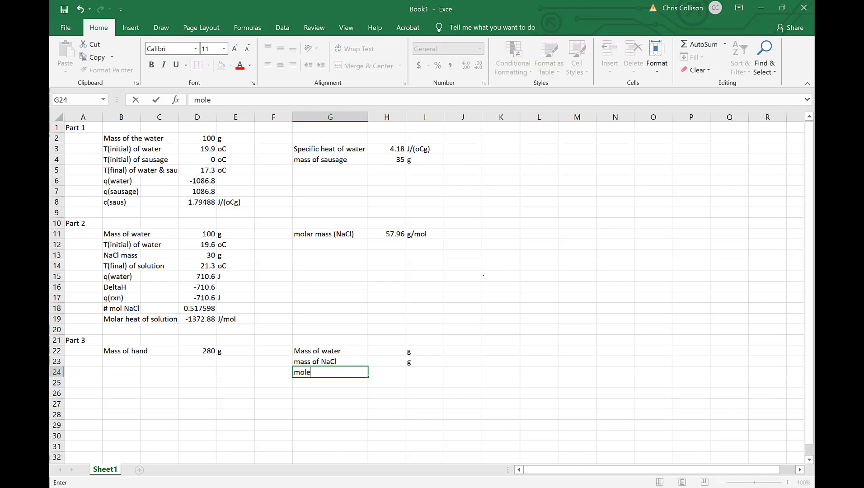
pyautogui.write('s of NaCl')
pyautogui.press('Tab')
pyautogui.press('Tab')
pyautogui.write('mol')
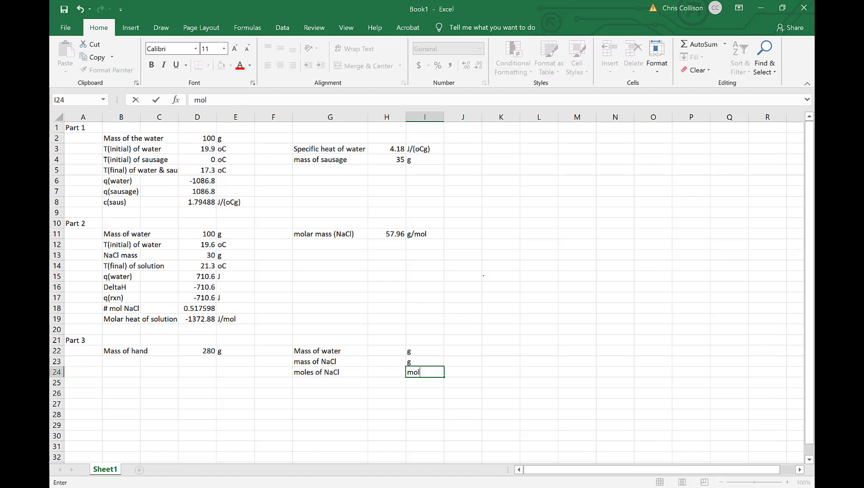
pyautogui.press('Left')
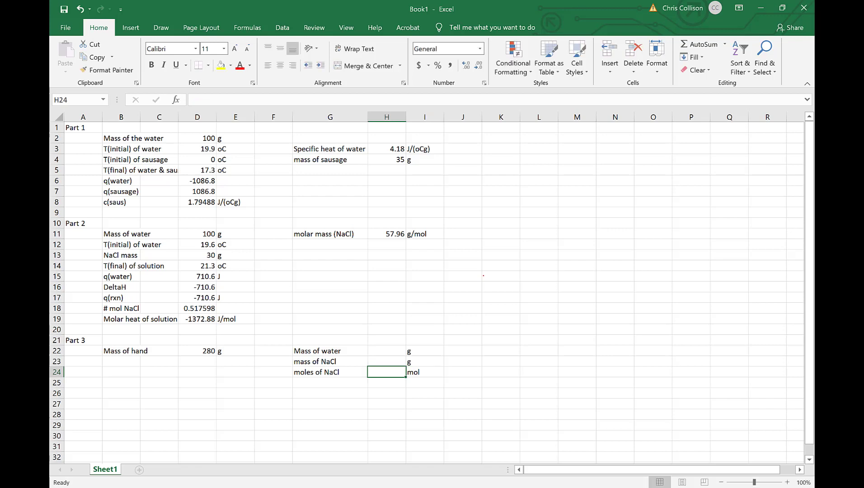
# Enter 1 for the moles of NaCl in H24 and 50 for the mass of water in H22.
pyautogui.write('1')
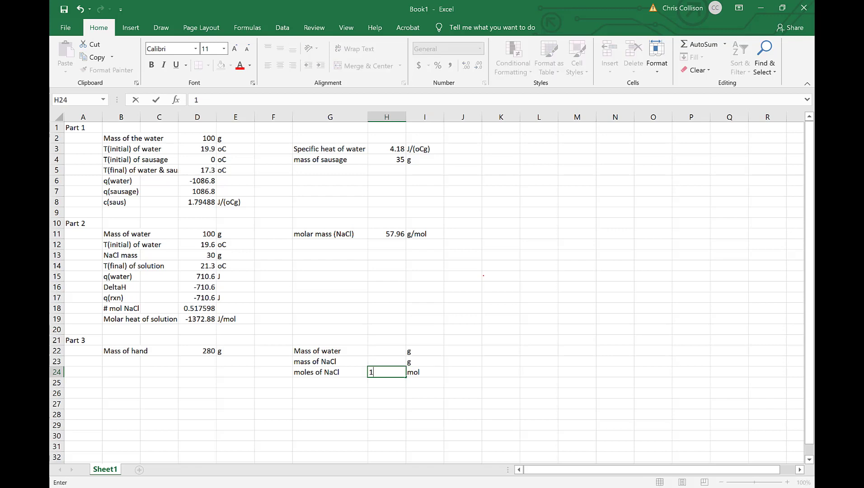
pyautogui.press('Up')
pyautogui.press('Up')
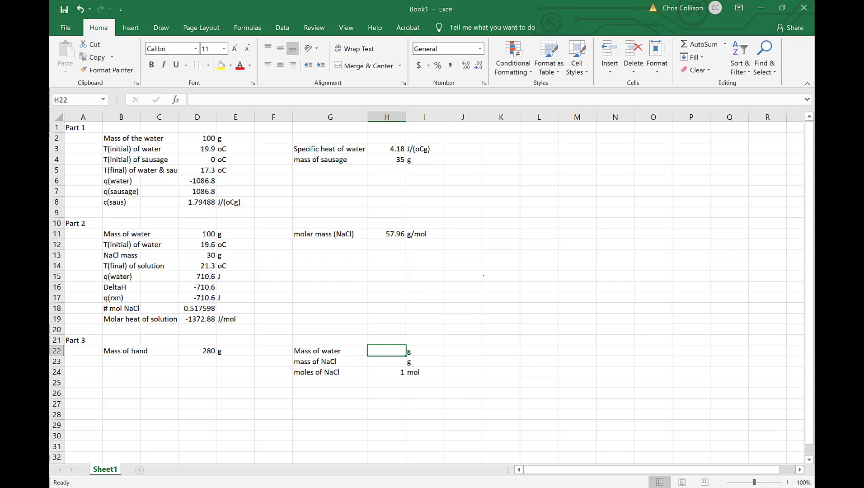
pyautogui.write('50')
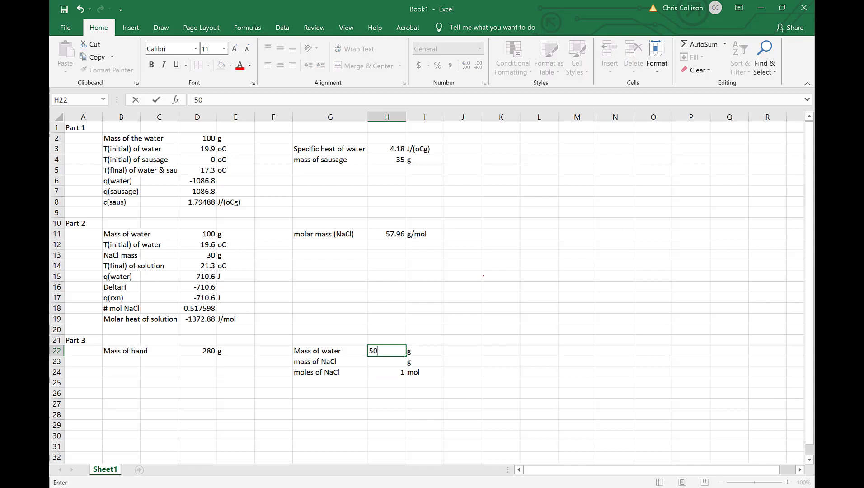
pyautogui.press('Return')
# Calculate the mass of NaCl in H23 from molar mass and moles with the formula =H11*H24.
pyautogui.press('Down')
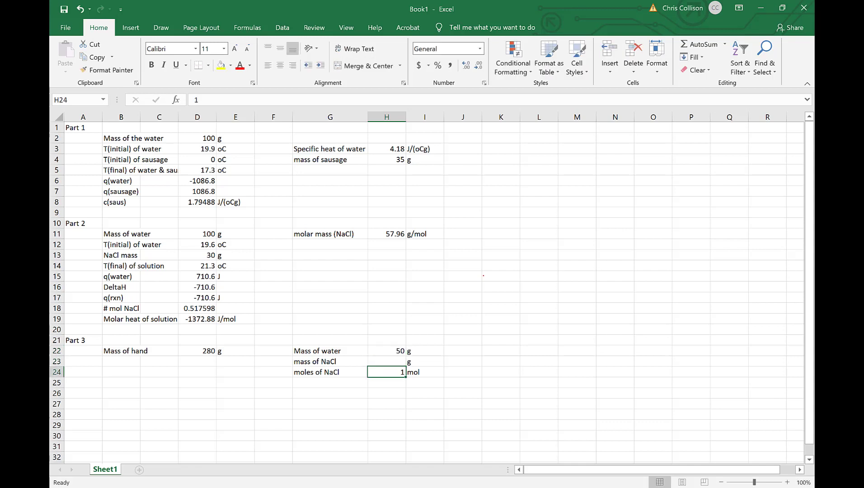
pyautogui.press('Up')
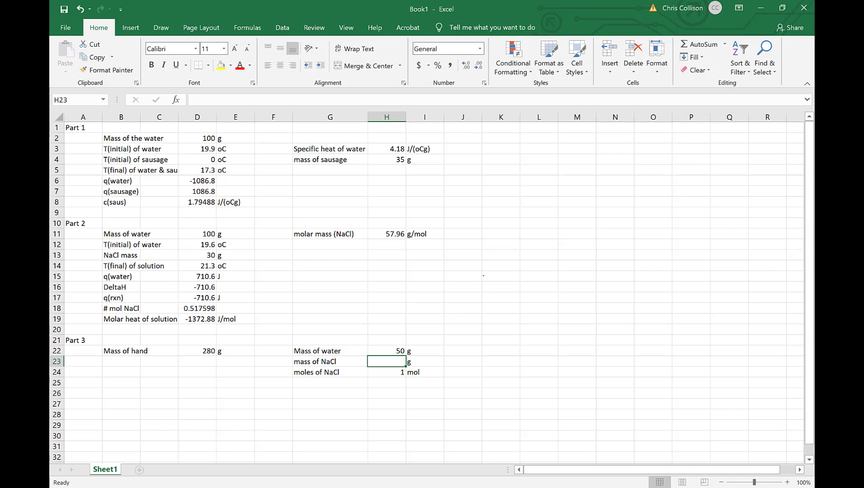
pyautogui.write('=')
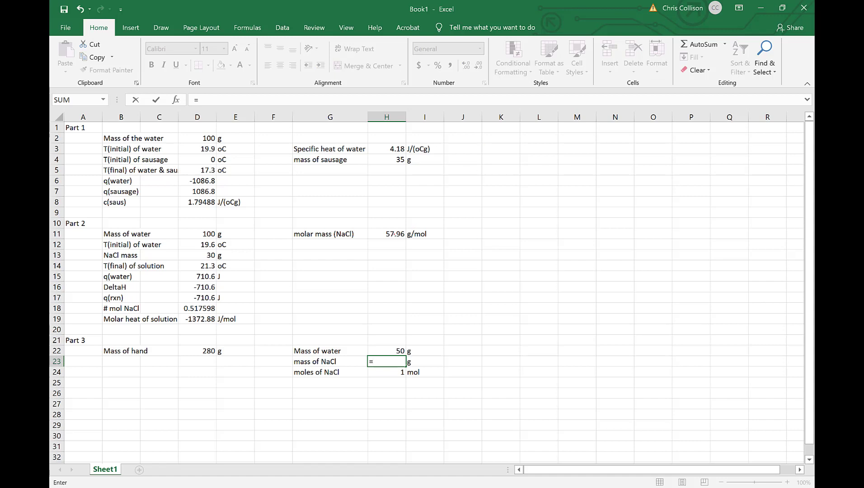
pyautogui.click(394, 233)
pyautogui.write('*')
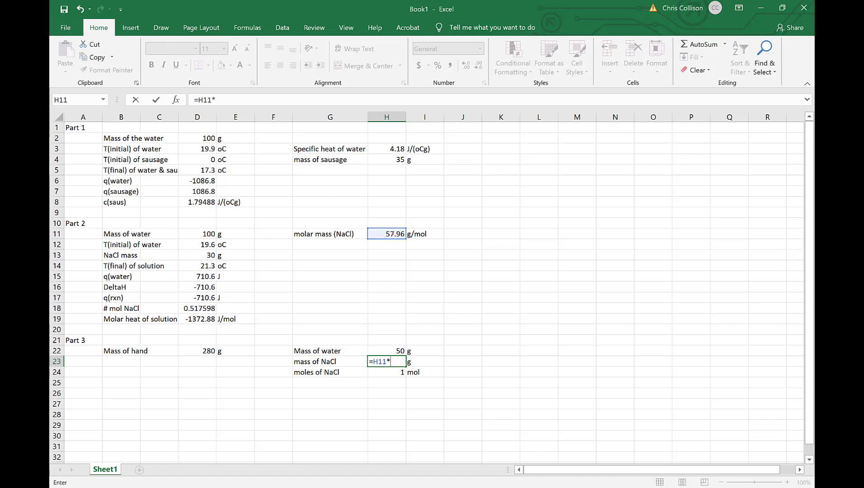
pyautogui.click(386, 372)
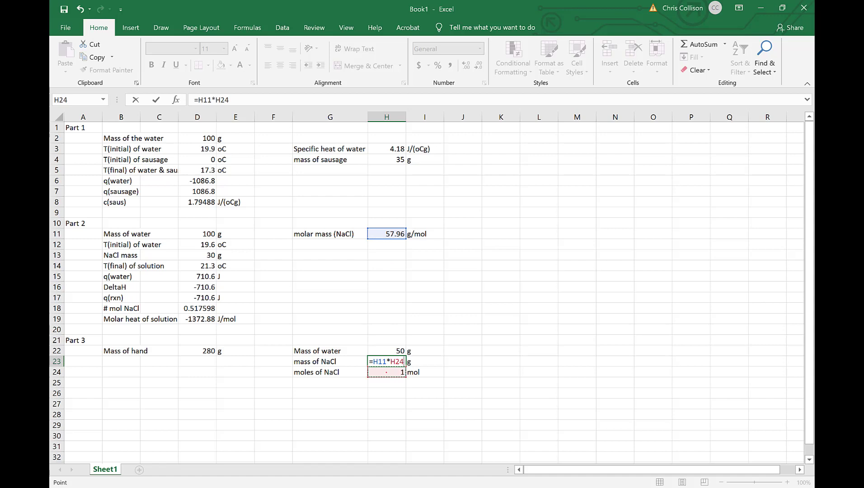
pyautogui.press('Return')
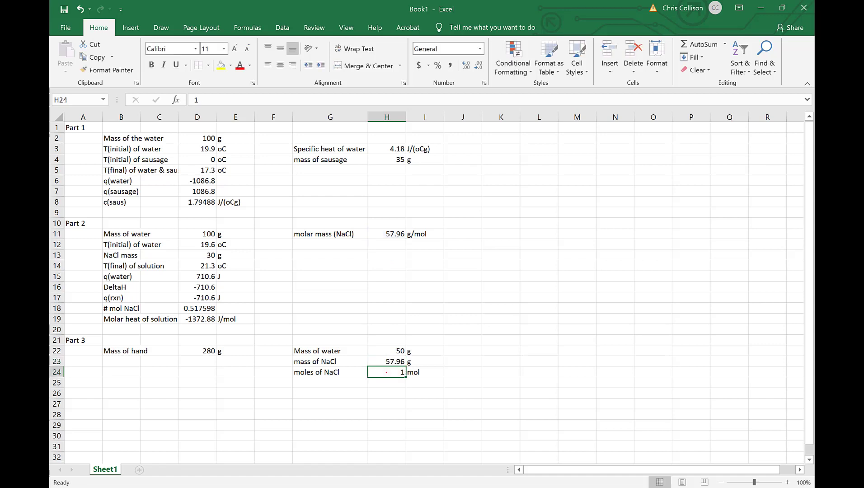
# Enter the label "mass of NaCl" in B23, below the mass of hand label.
pyautogui.press('Left')
pyautogui.press('Left')
pyautogui.press('Left')
pyautogui.press('Left')
pyautogui.press('Left')
pyautogui.press('Left')
pyautogui.press('Up')
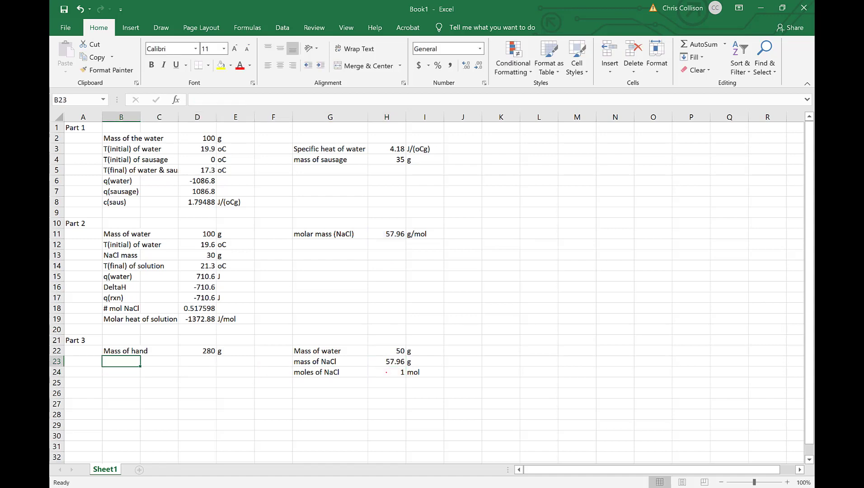
pyautogui.write('mass of h')
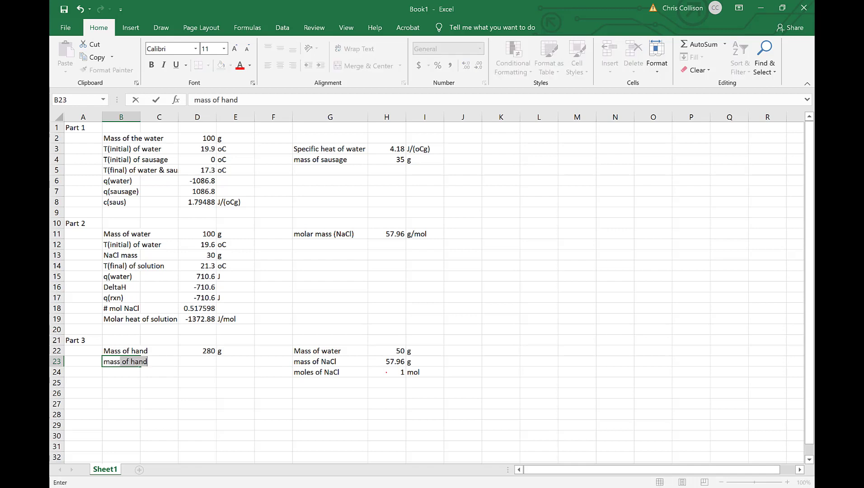
pyautogui.write('NaCl')
# Link D23 to the calculated NaCl mass with =H23 and enter the unit g in E23.
pyautogui.press('Tab')
pyautogui.press('Tab')
pyautogui.write('=')
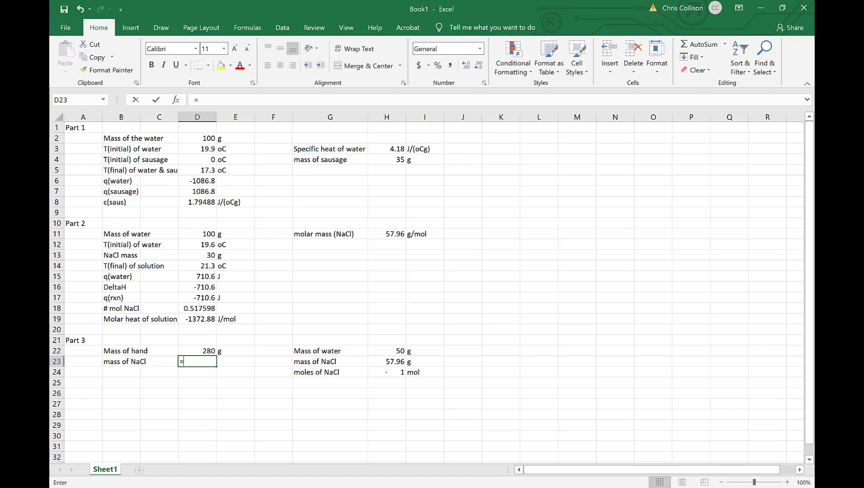
pyautogui.click(394, 362)
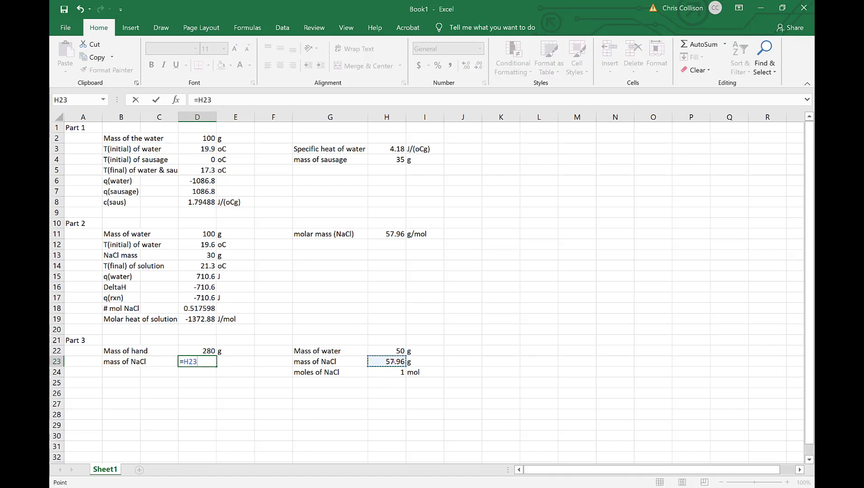
pyautogui.press('Return')
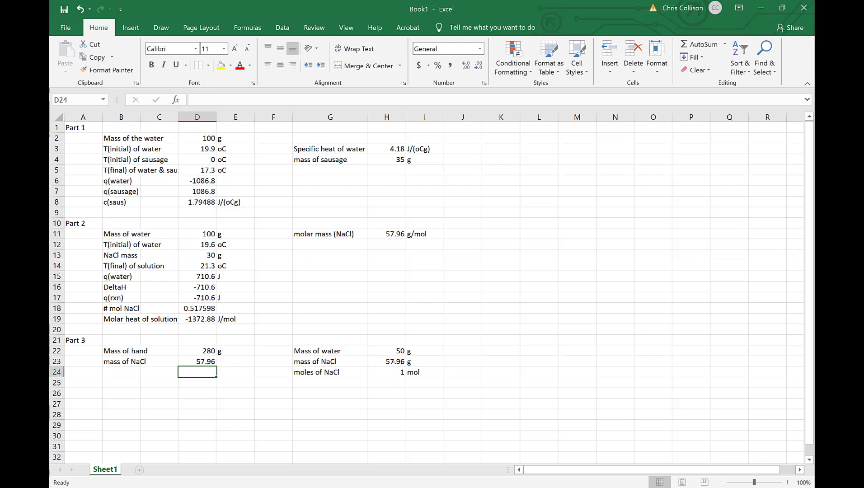
pyautogui.press('Up')
pyautogui.press('Right')
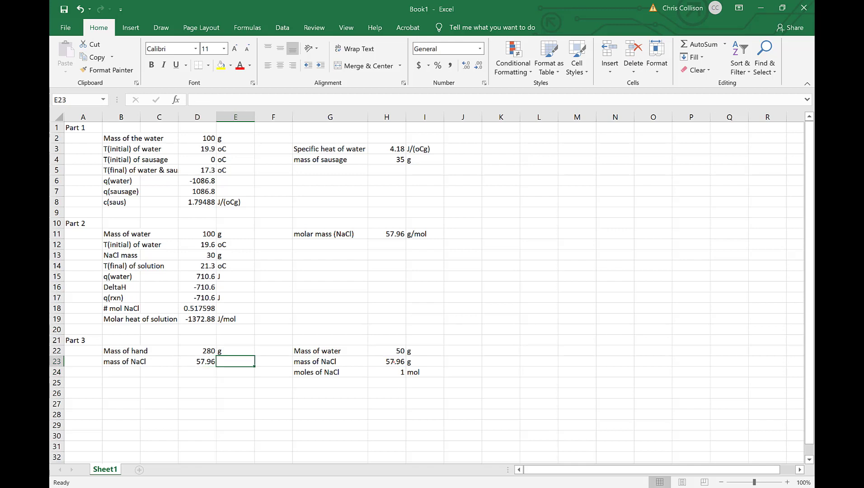
pyautogui.write('g')
pyautogui.press('Return')
pyautogui.press('Left')
pyautogui.press('Left')
pyautogui.press('Left')
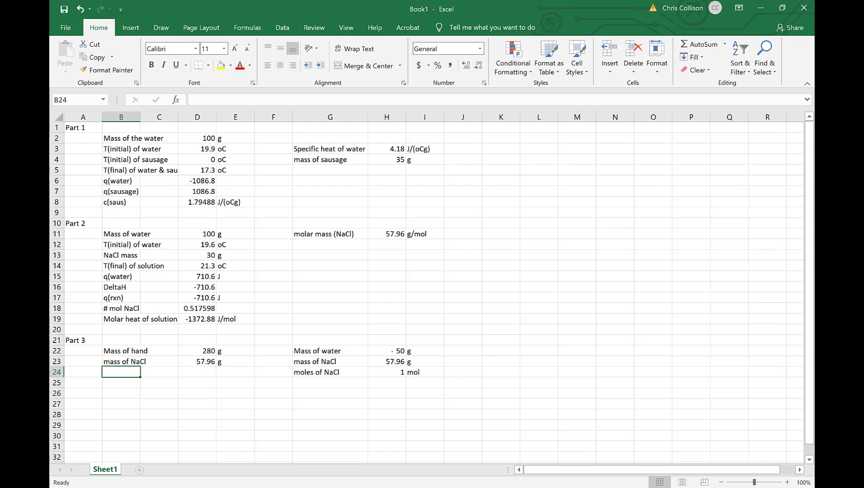
# Fill the water mass cell H22 and the NaCl moles cell H24 with yellow.
pyautogui.click(391, 352)
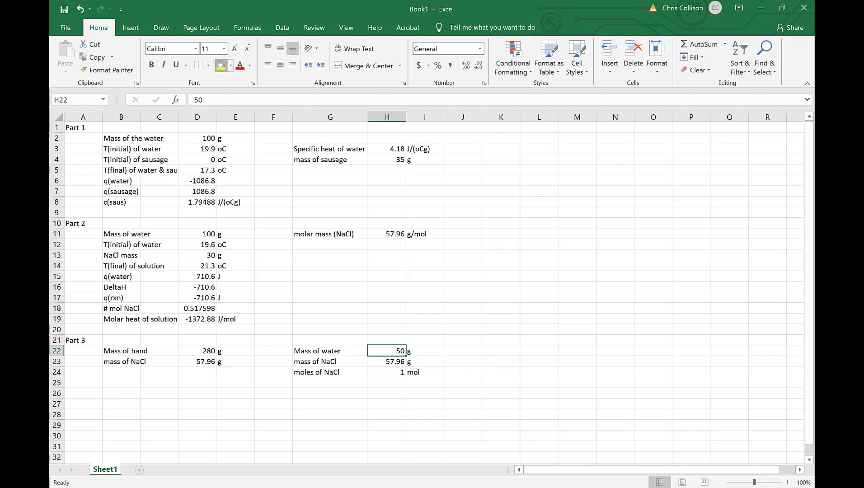
pyautogui.click(221, 65)
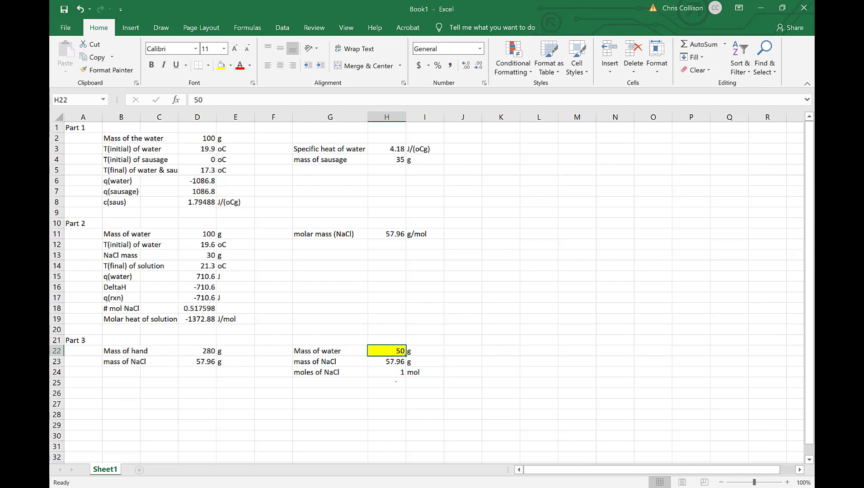
pyautogui.click(384, 372)
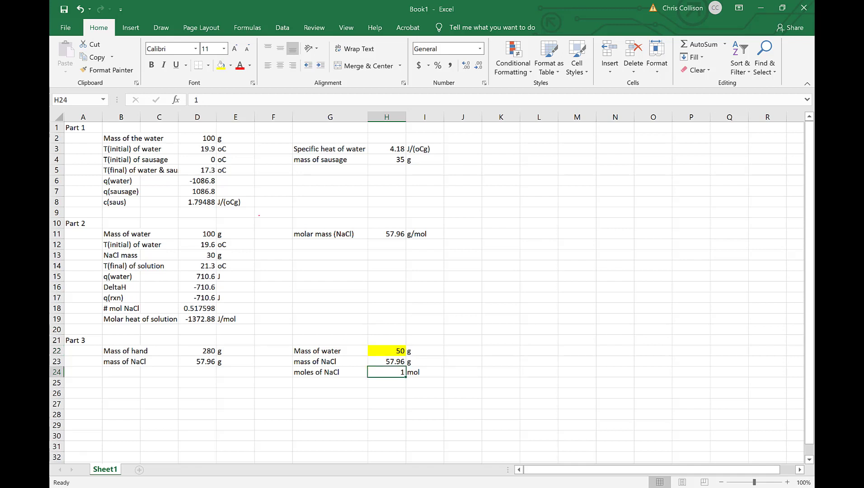
pyautogui.click(221, 65)
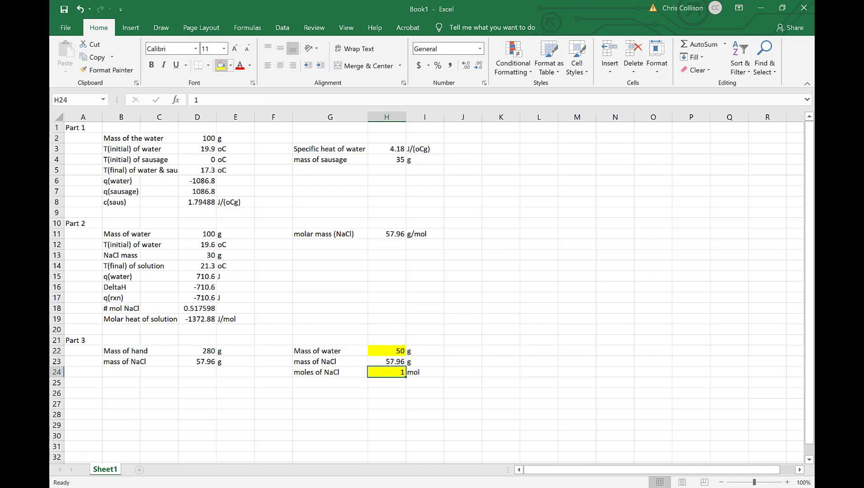
# Enter the label "q(hand)" in B24, below the mass of NaCl label.
pyautogui.press('Down')
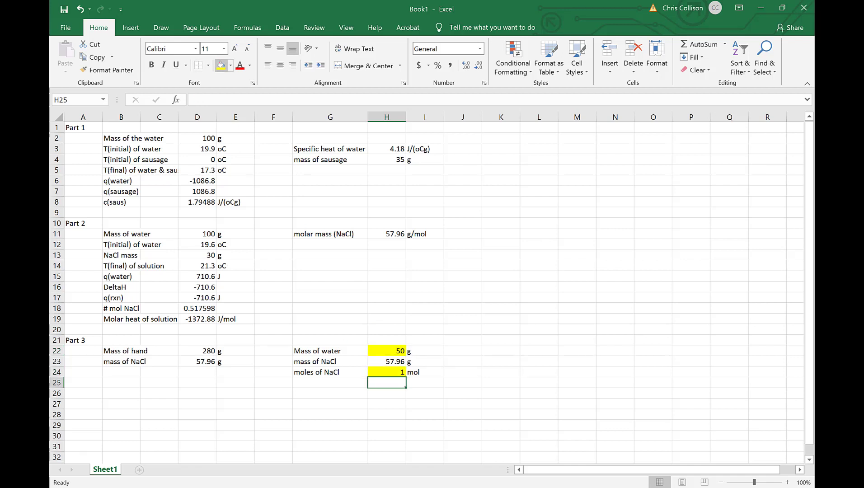
pyautogui.press('Left')
pyautogui.press('Left')
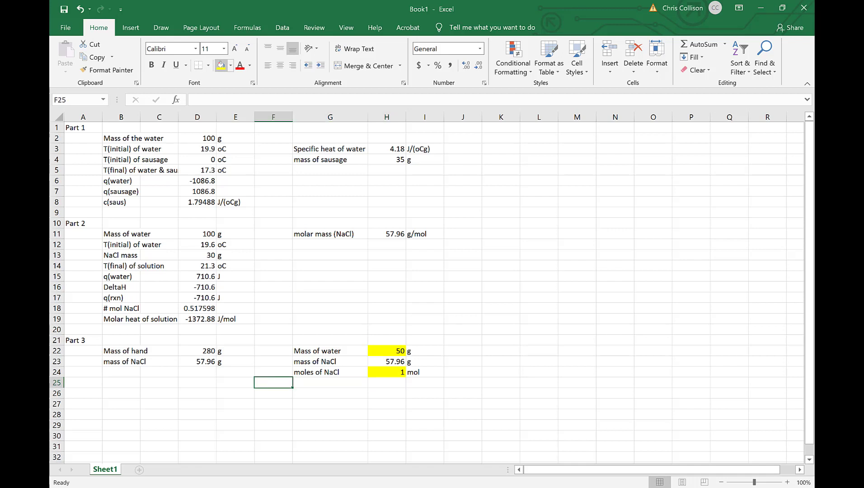
pyautogui.press('Up')
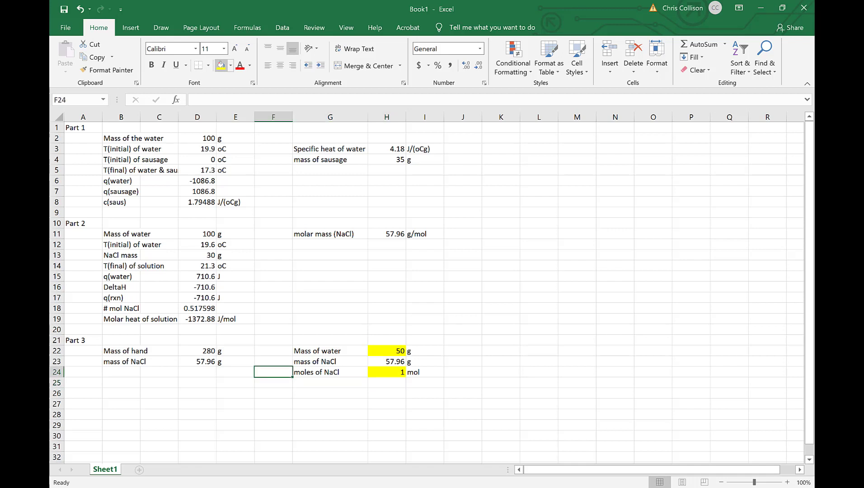
pyautogui.press('Left')
pyautogui.press('Left')
pyautogui.press('Left')
pyautogui.press('Left')
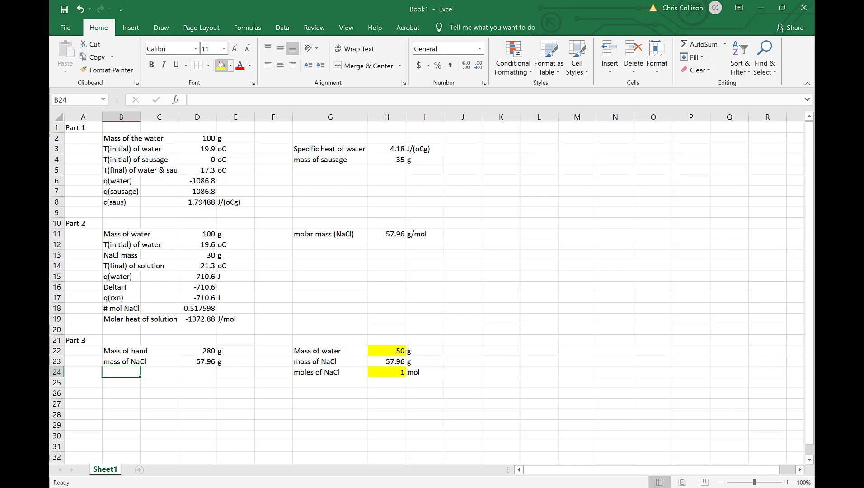
pyautogui.write('q(han')
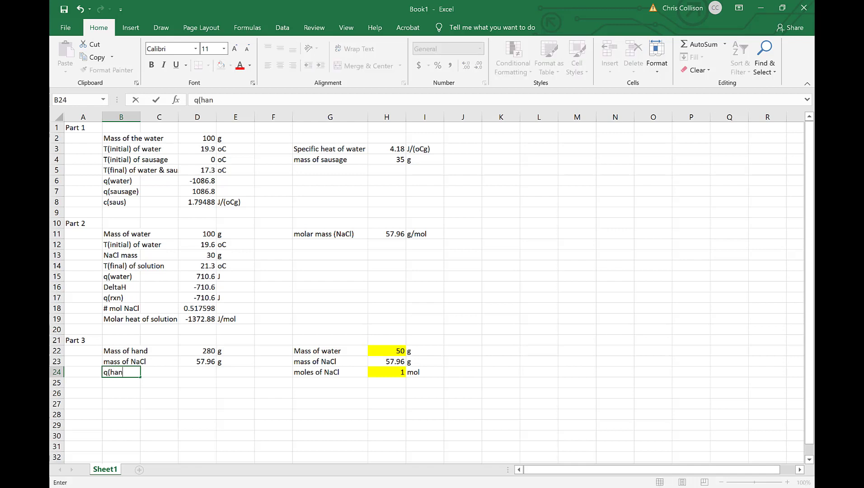
pyautogui.write('d)')
pyautogui.press('Tab')
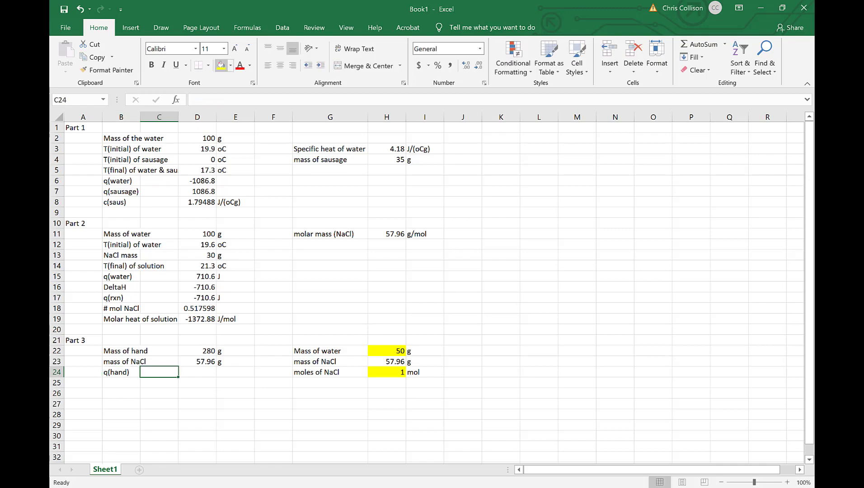
pyautogui.press('Tab')
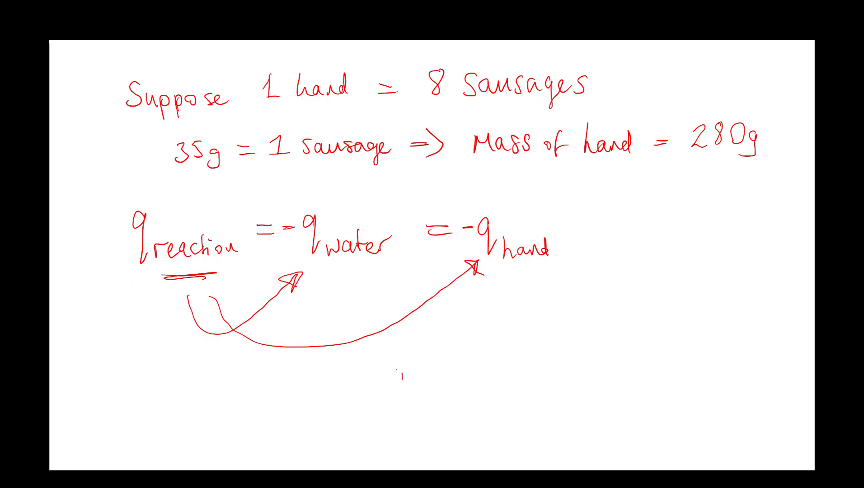
# Switch to the whiteboard and handwrite "q hand = m C saus (37-15)" in red below the q reaction equation and its arrows.
pyautogui.moveTo(402, 375)
pyautogui.mouseDown()
pyautogui.moveTo(401, 416)
pyautogui.moveTo(427, 418)
pyautogui.moveTo(468, 390)
pyautogui.mouseUp()
pyautogui.moveTo(488, 371)
pyautogui.mouseDown()
pyautogui.moveTo(559, 388)
pyautogui.moveTo(592, 382)
pyautogui.moveTo(596, 397)
pyautogui.moveTo(633, 393)
pyautogui.mouseUp()
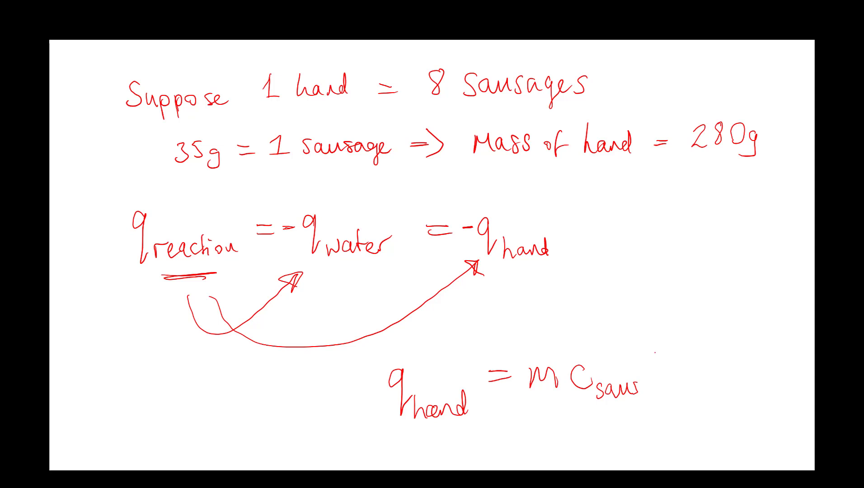
pyautogui.moveTo(665, 346); pyautogui.dragTo(663, 404)
pyautogui.moveTo(665, 367)
pyautogui.mouseDown()
pyautogui.moveTo(672, 368)
pyautogui.moveTo(667, 384)
pyautogui.moveTo(686, 366)
pyautogui.moveTo(695, 387)
pyautogui.moveTo(702, 370)
pyautogui.moveTo(732, 386)
pyautogui.moveTo(741, 370)
pyautogui.moveTo(745, 384)
pyautogui.mouseUp()
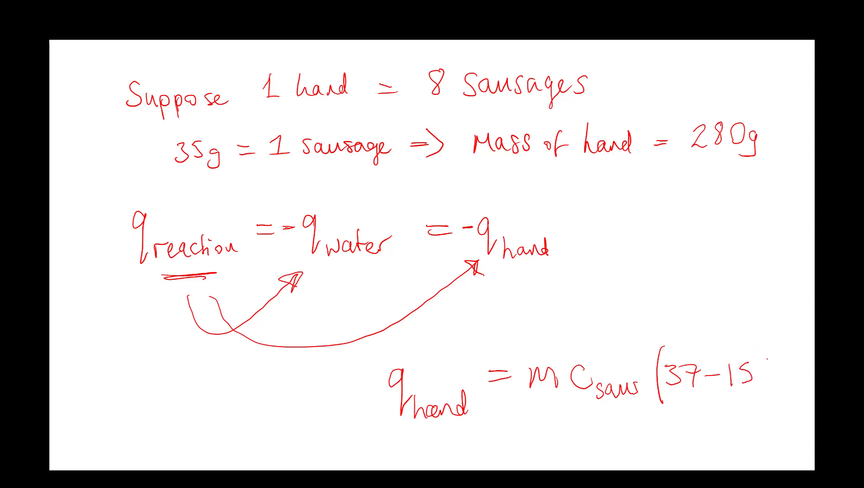
pyautogui.moveTo(756, 354); pyautogui.dragTo(762, 401)
# Switch back to the Excel worksheet and calculate q(hand) in D24 with =D22*D8*(H25-H26).
pyautogui.hotkey('alt', 'Tab')
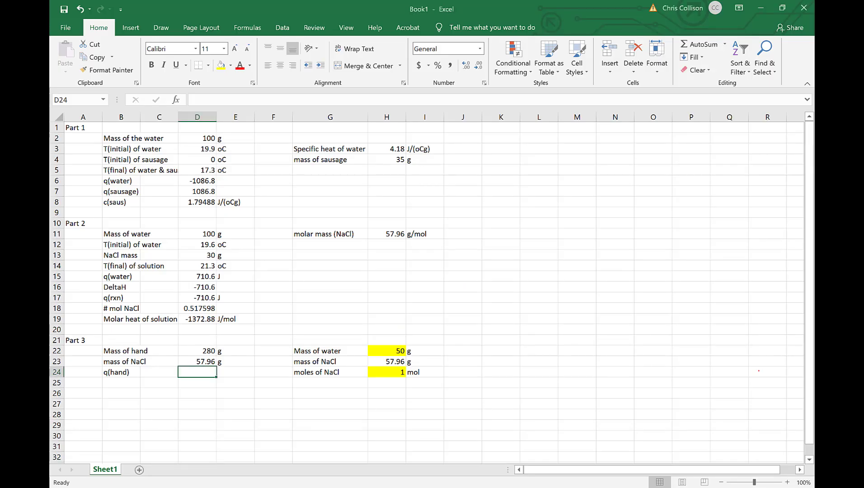
pyautogui.write('=')
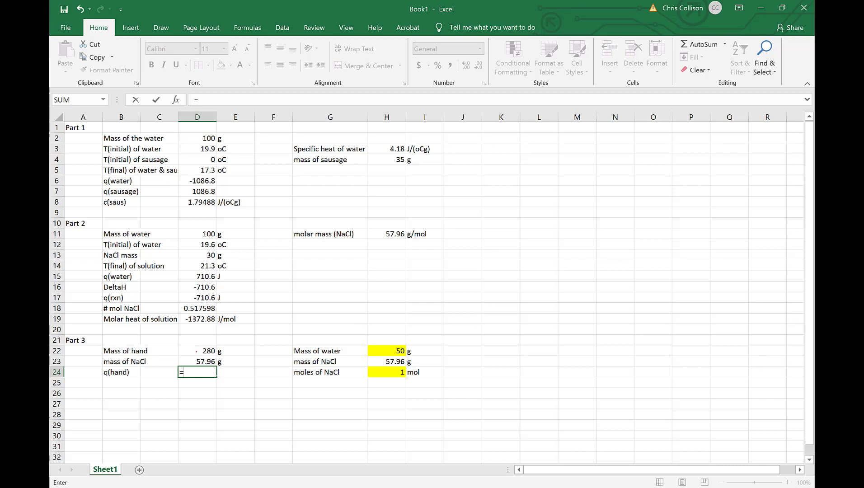
pyautogui.click(196, 351)
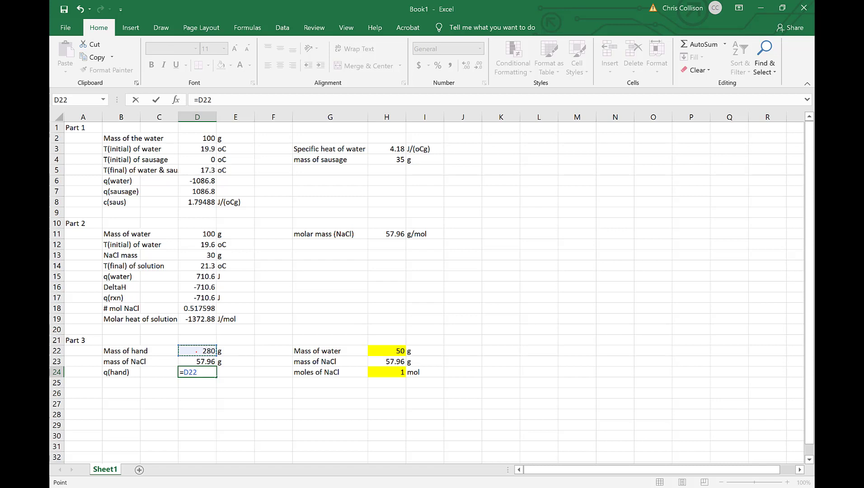
pyautogui.write('*')
pyautogui.click(198, 203)
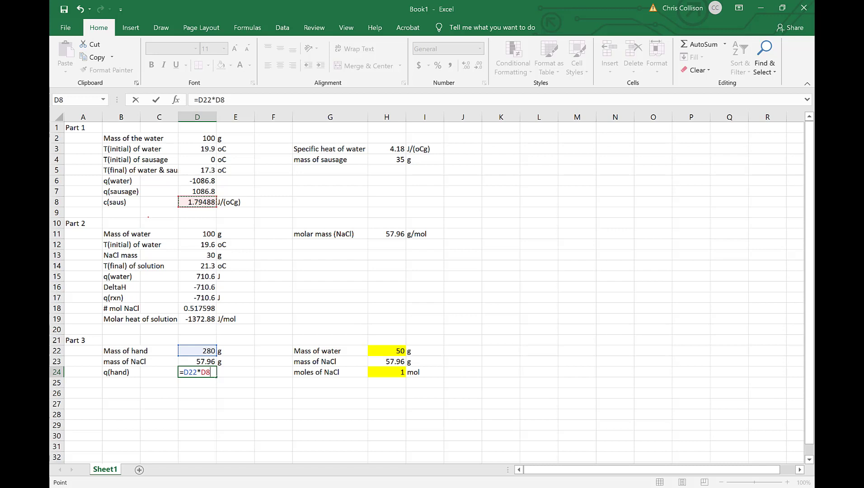
pyautogui.write('*(')
pyautogui.write('H2')
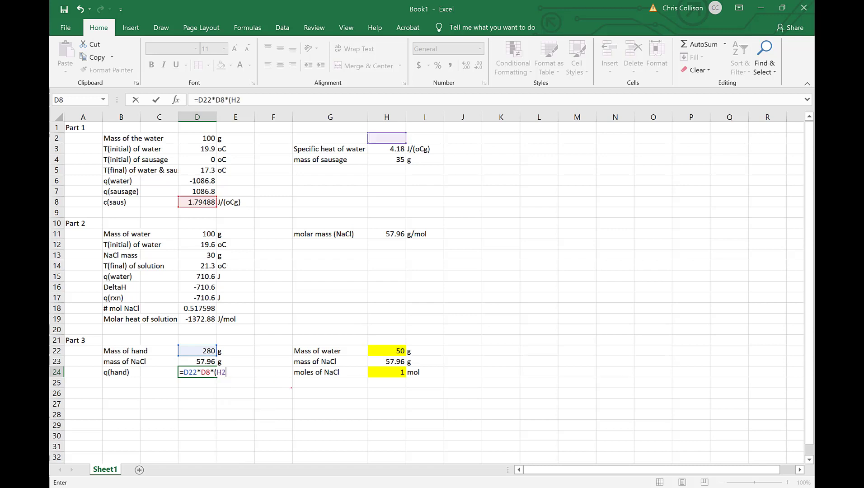
pyautogui.write('5-H2')
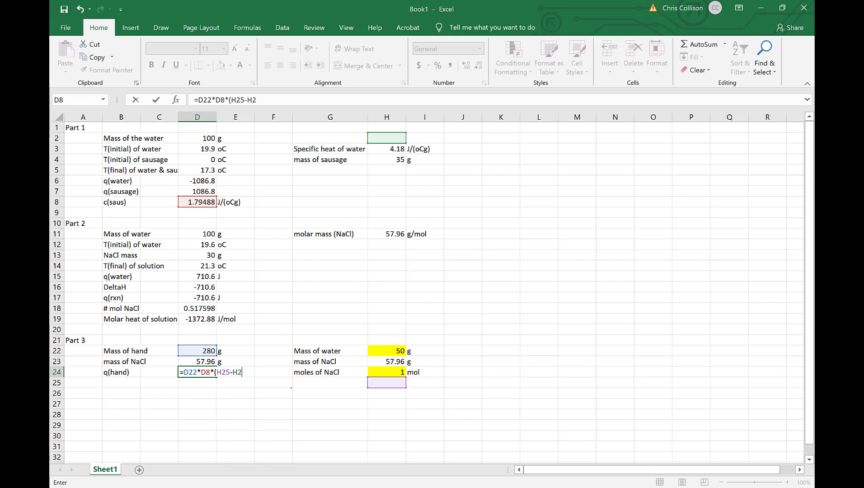
pyautogui.write('6)')
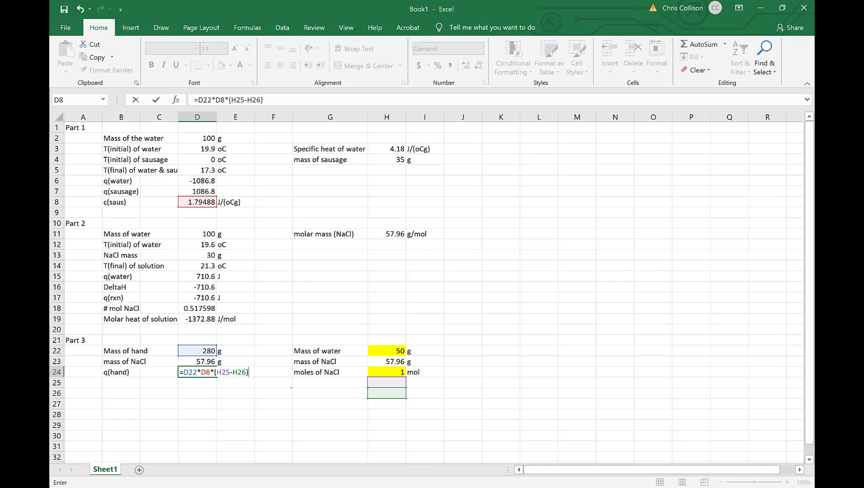
pyautogui.press('Return')
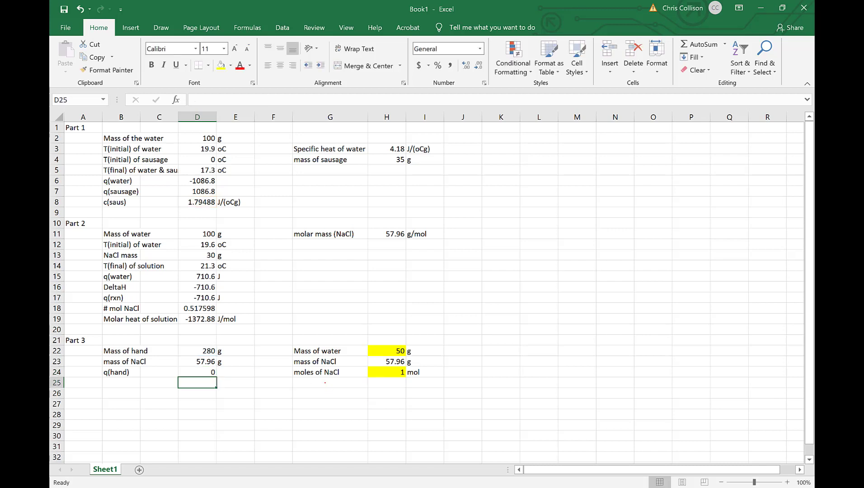
# Add the label "Final T of hand" in G25 with the value 37 and unit oC beside it.
pyautogui.click(324, 382)
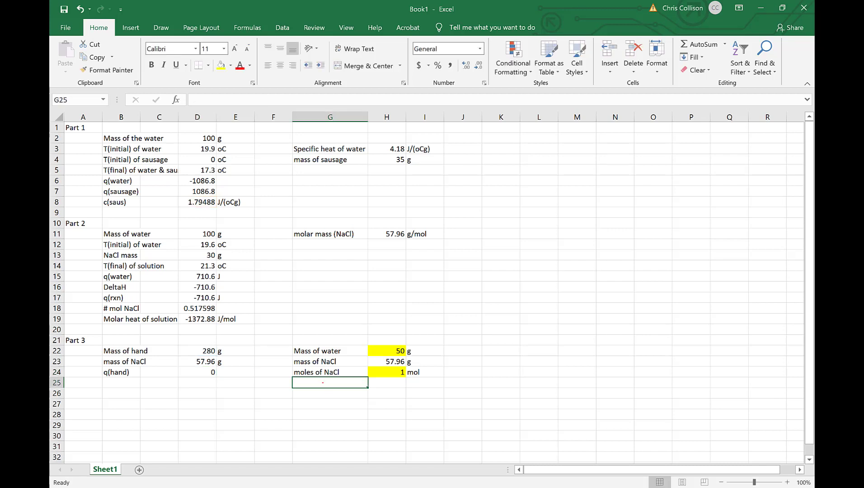
pyautogui.write('Final T of')
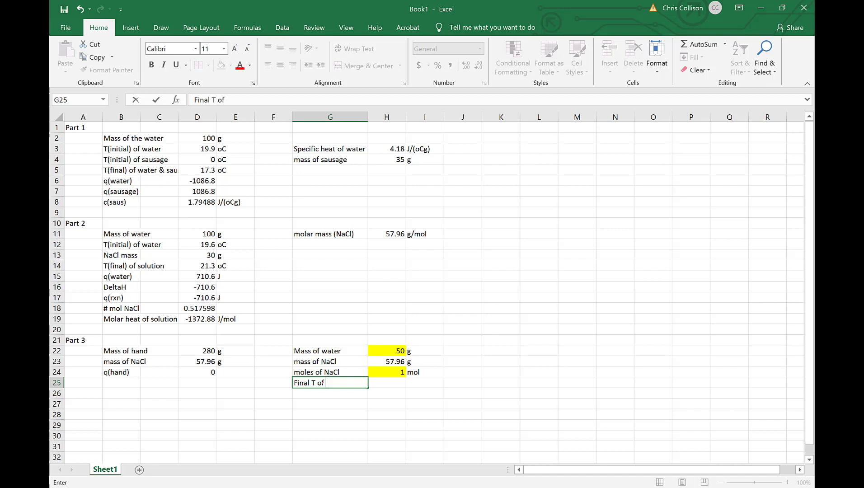
pyautogui.write(' hand')
pyautogui.press('Tab')
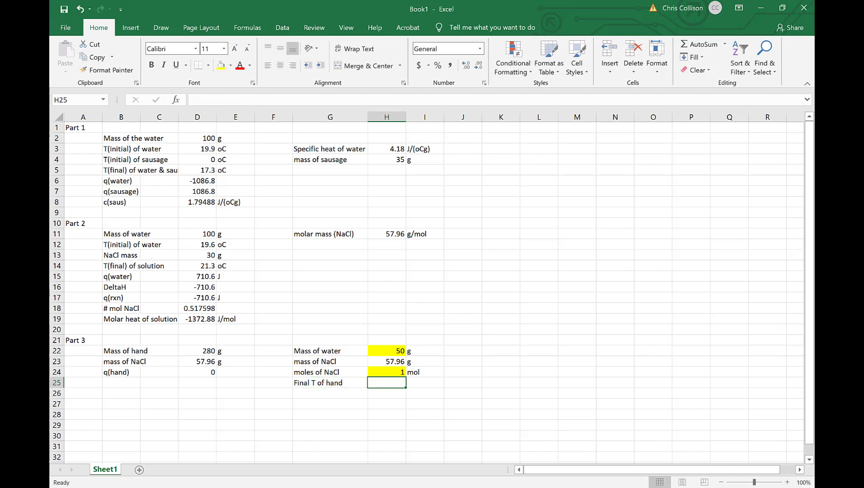
pyautogui.write('37')
pyautogui.press('Tab')
pyautogui.write('oC')
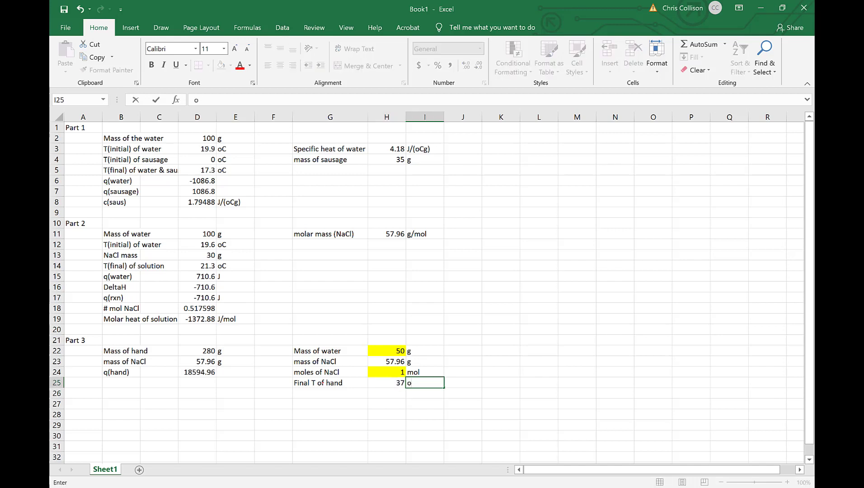
pyautogui.press('Return')
# Add the label "Initial T of hand" in G26 with the value 15 and unit oC beside it.
pyautogui.press('Left')
pyautogui.press('Left')
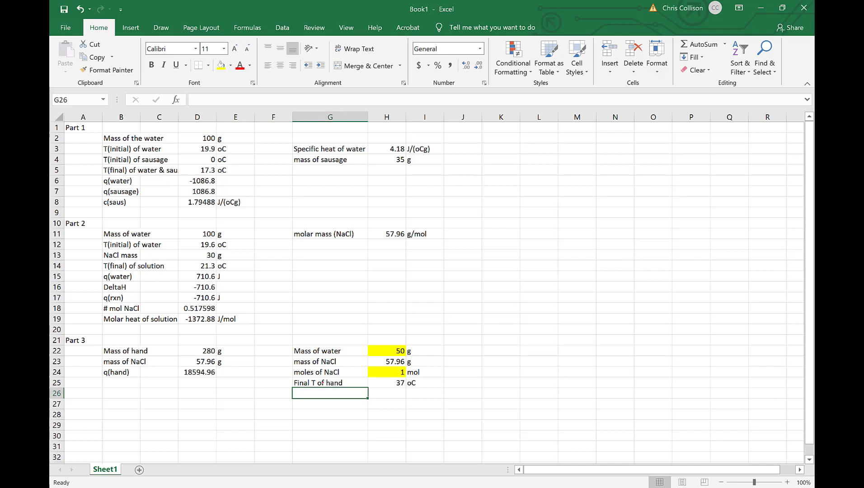
pyautogui.write('Init')
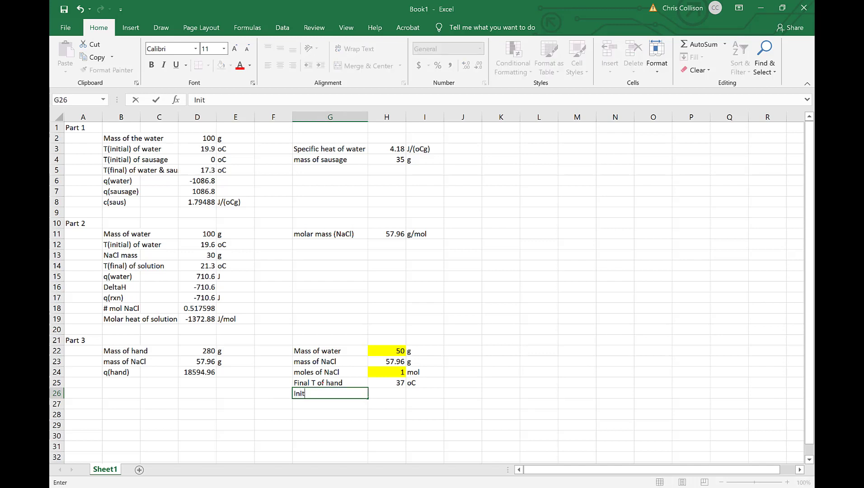
pyautogui.write('ial T of hand')
pyautogui.press('Tab')
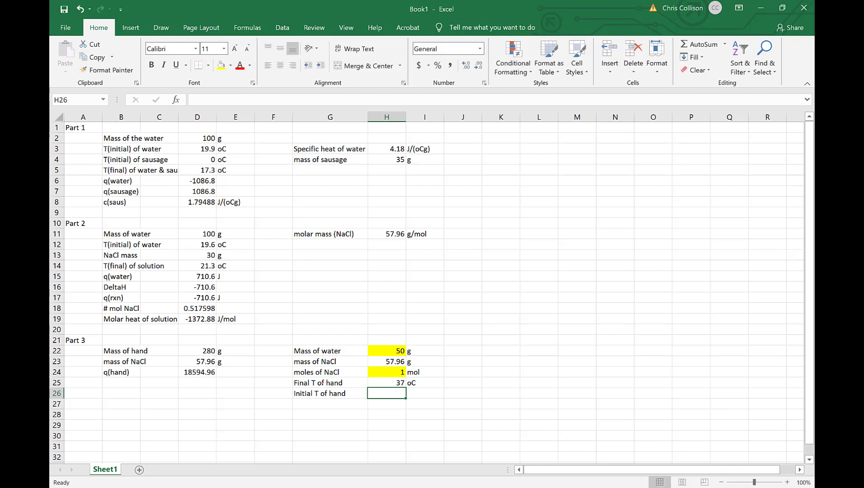
pyautogui.write('15')
pyautogui.press('Tab')
pyautogui.write('oC')
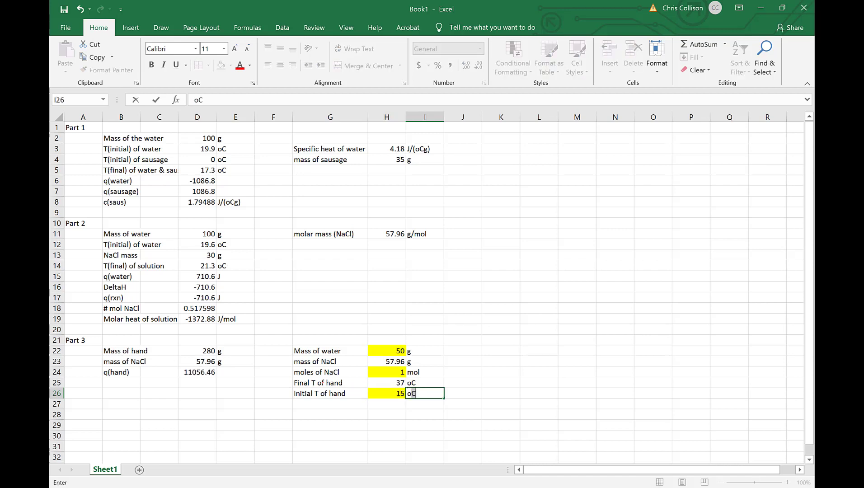
pyautogui.hotkey('shift', 'F10')
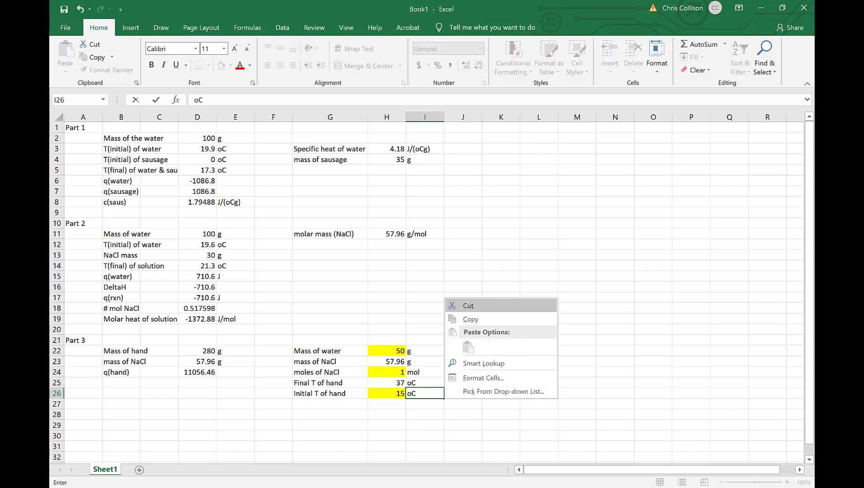
pyautogui.press('Escape')
pyautogui.press('Return')
# Enter the unit J in E24 for the q(hand) value.
pyautogui.press('Left')
pyautogui.press('Left')
pyautogui.press('Left')
pyautogui.press('Left')
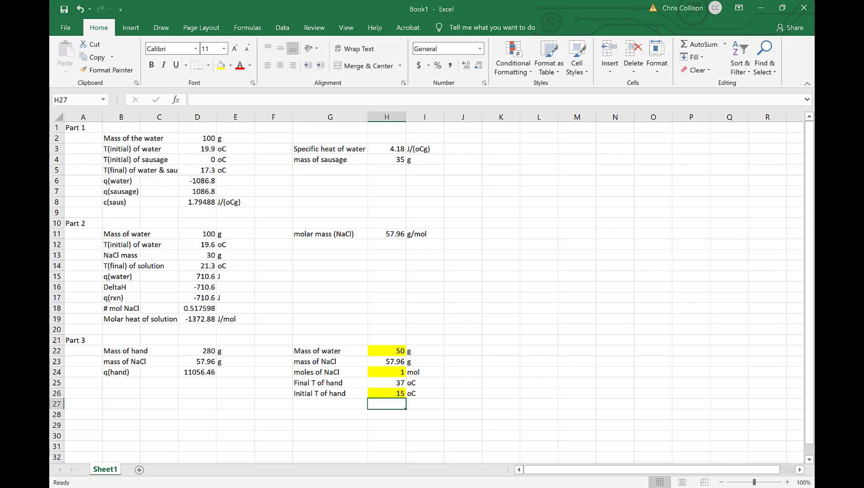
pyautogui.press('Left')
pyautogui.press('Up')
pyautogui.press('Up')
pyautogui.press('Up')
pyautogui.press('Right')
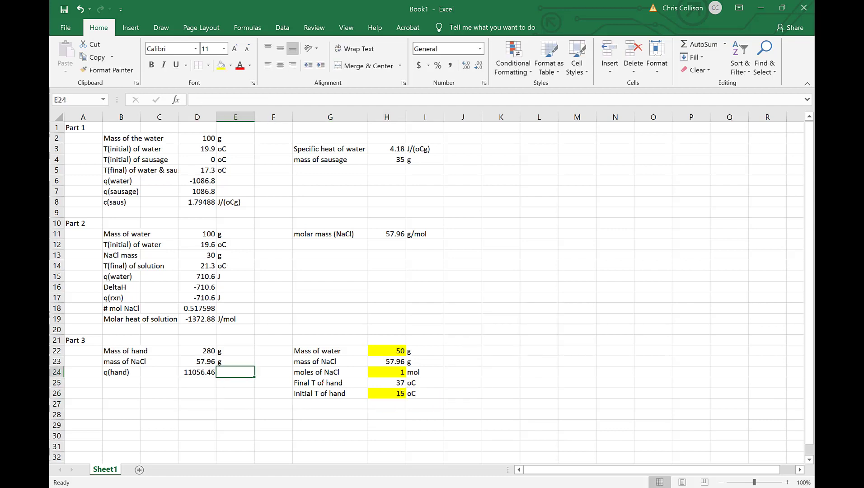
pyautogui.write('J')
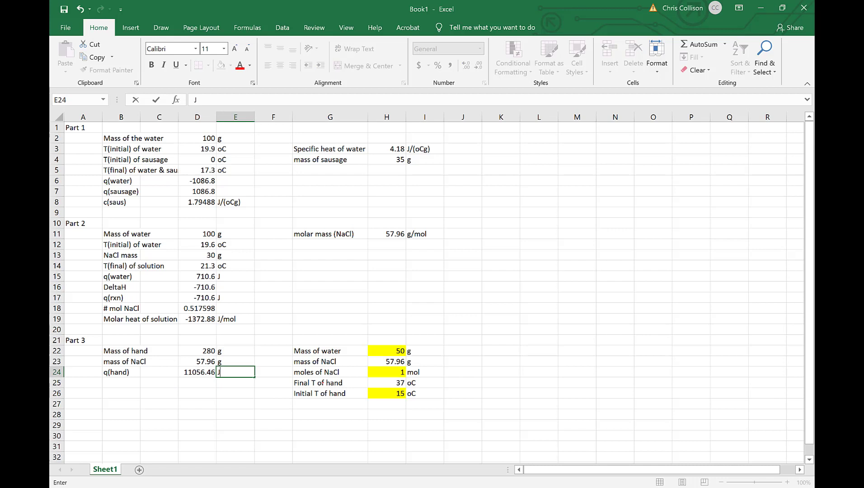
pyautogui.press('Return')
# Enter the labels "q(rxn)" in B25 and "q(water)" in B26, below the q(hand) label.
pyautogui.press('Left')
pyautogui.press('Left')
pyautogui.press('Left')
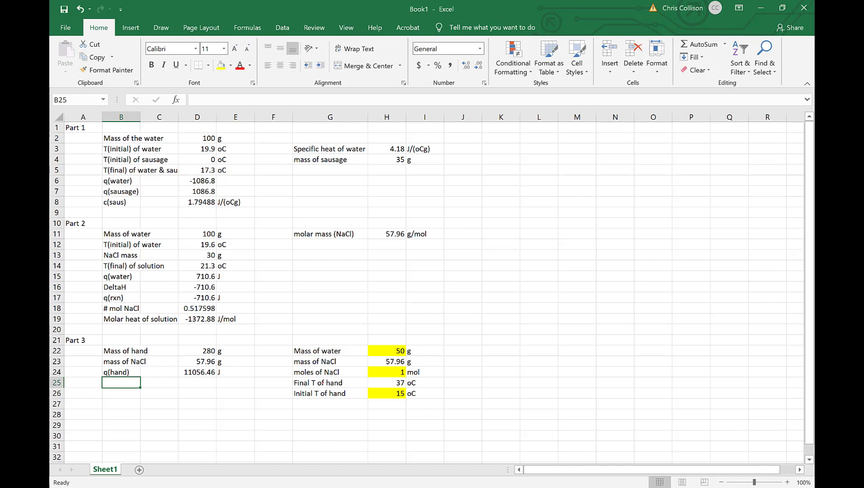
pyautogui.write('q(hand)')
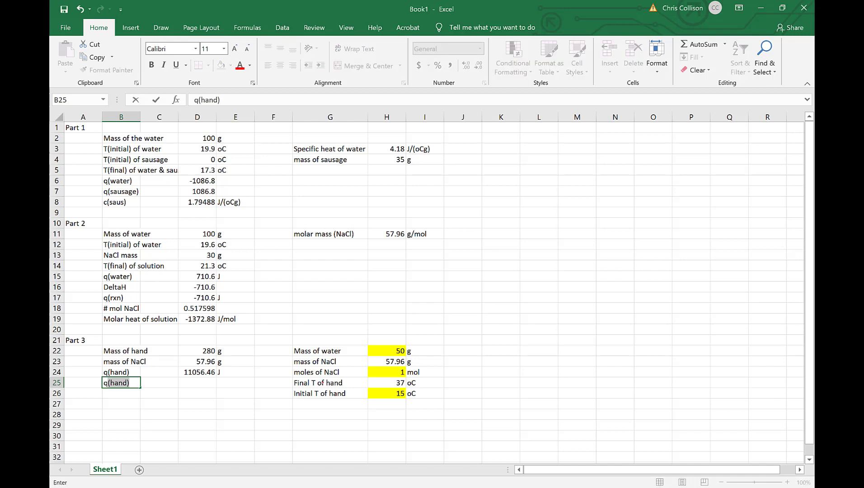
pyautogui.press('BackSpace')
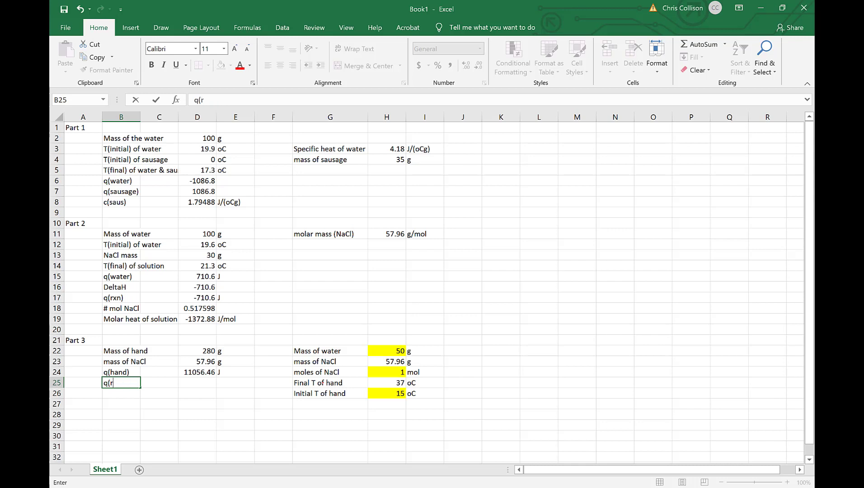
pyautogui.write('rxn')
pyautogui.press('Return')
pyautogui.write('(')
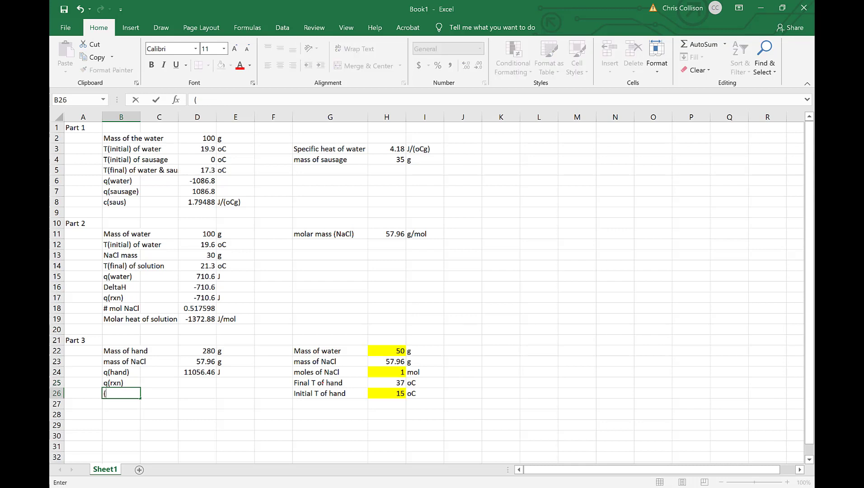
pyautogui.write('q(water)')
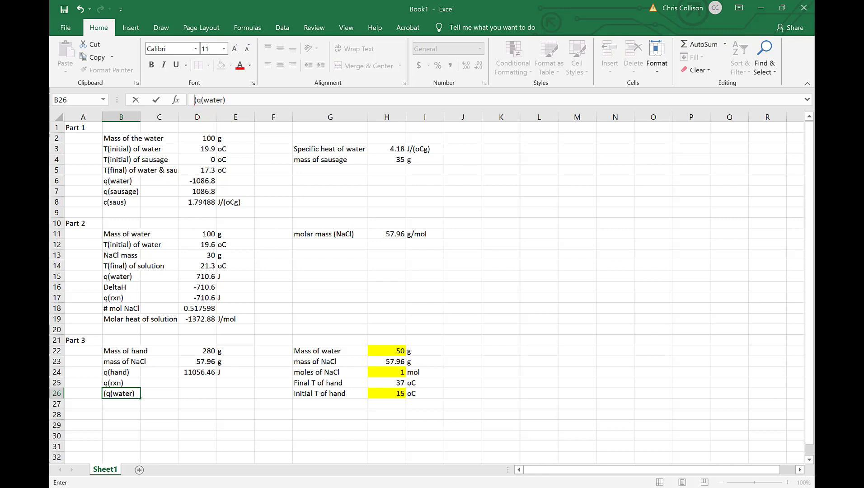
pyautogui.click(195, 100)
pyautogui.press('Delete')
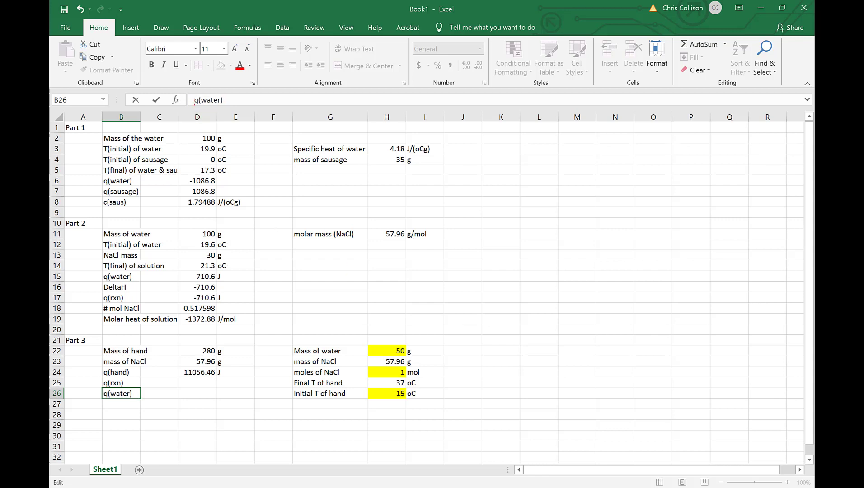
pyautogui.press('Return')
# Calculate q(rxn) in D25 as the negative of q(hand) with =-D24.
pyautogui.press('Up')
pyautogui.press('Up')
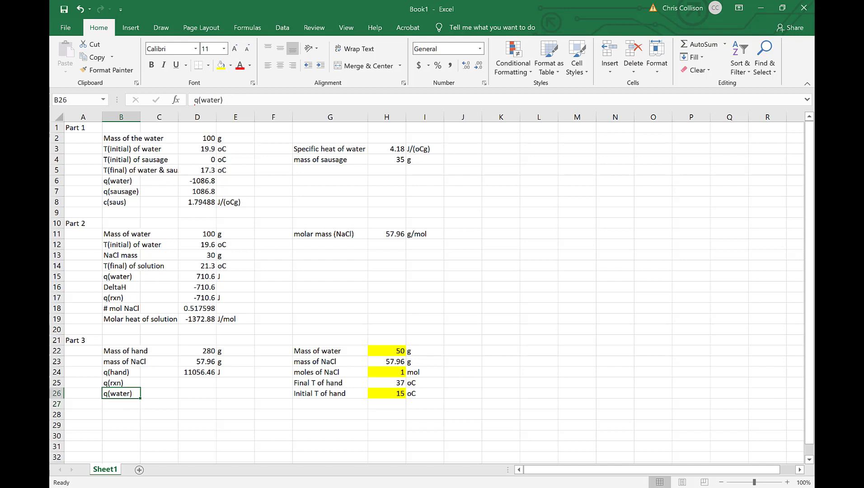
pyautogui.press('Right')
pyautogui.press('Right')
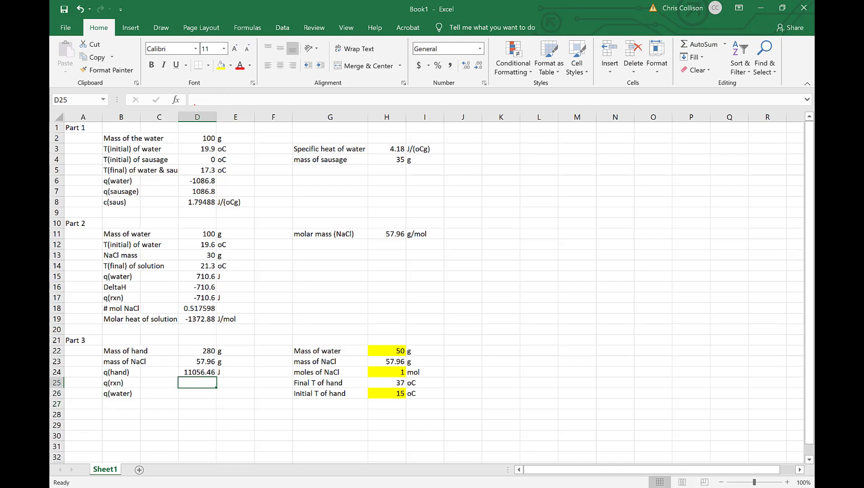
pyautogui.write('=')
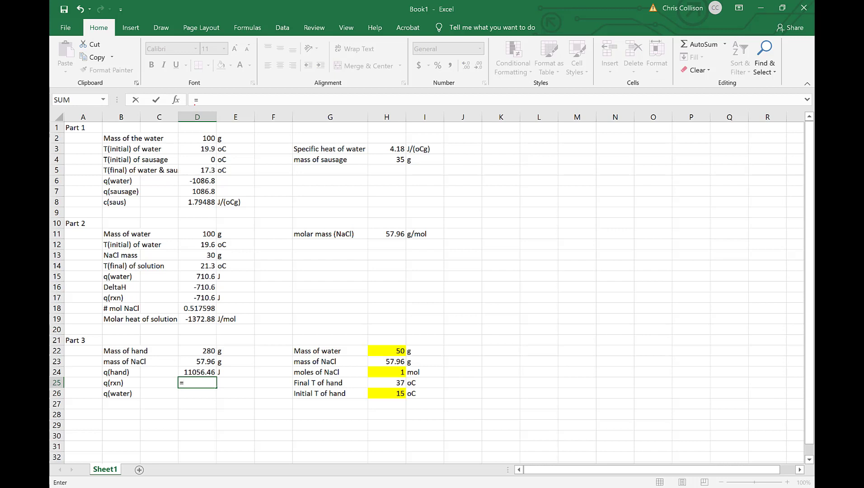
pyautogui.write('-')
pyautogui.press('Up')
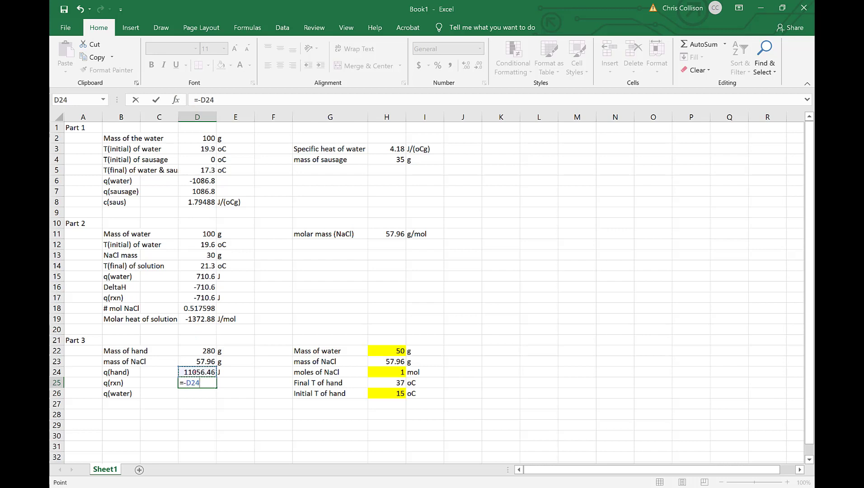
pyautogui.press('Return')
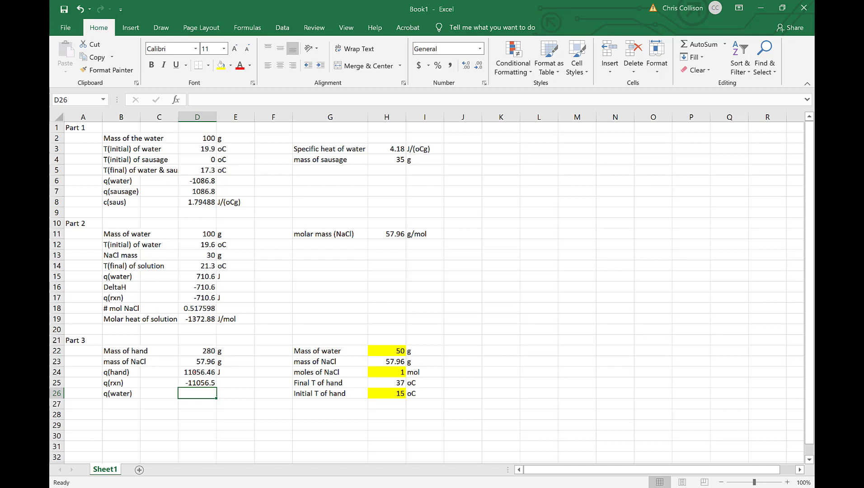
# Link D26 to the q(hand) value in D24 and change the B26 label to "needed q(water)".
pyautogui.write('=')
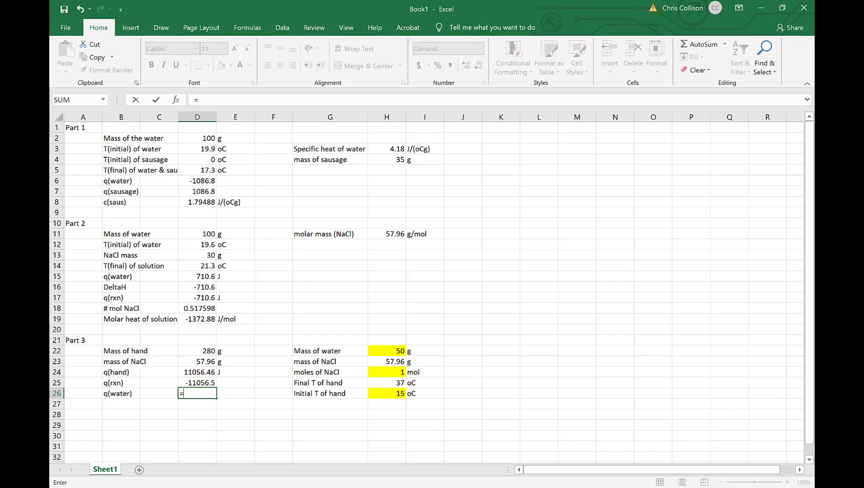
pyautogui.click(198, 373)
pyautogui.press('Return')
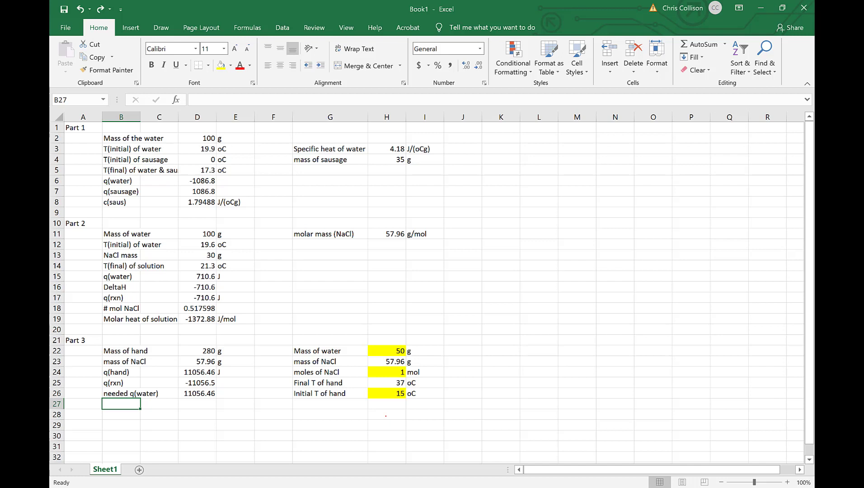
# Switch to a blank whiteboard page and handwrite "q rxn = ΔH" in red near the upper edge.
pyautogui.moveTo(189, 130)
pyautogui.mouseDown()
pyautogui.moveTo(177, 135)
pyautogui.moveTo(186, 184)
pyautogui.moveTo(222, 177)
pyautogui.moveTo(214, 177)
pyautogui.mouseUp()
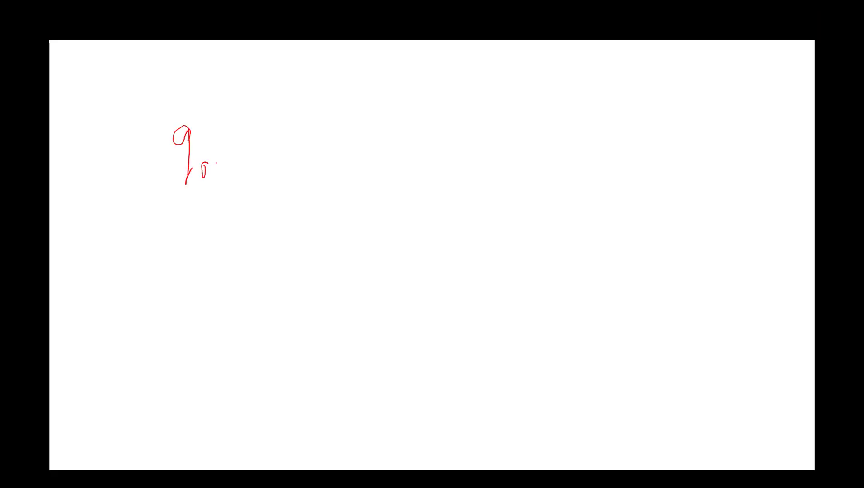
pyautogui.moveTo(231, 165)
pyautogui.mouseDown()
pyautogui.moveTo(230, 177)
pyautogui.moveTo(248, 177)
pyautogui.mouseUp()
pyautogui.moveTo(281, 132); pyautogui.dragTo(298, 138)
pyautogui.click(301, 134)
pyautogui.moveTo(359, 109); pyautogui.dragTo(362, 150)
pyautogui.moveTo(367, 115); pyautogui.dragTo(366, 145)
pyautogui.moveTo(380, 106); pyautogui.dragTo(380, 142)
pyautogui.moveTo(366, 130); pyautogui.dragTo(392, 128)
pyautogui.click(387, 121)
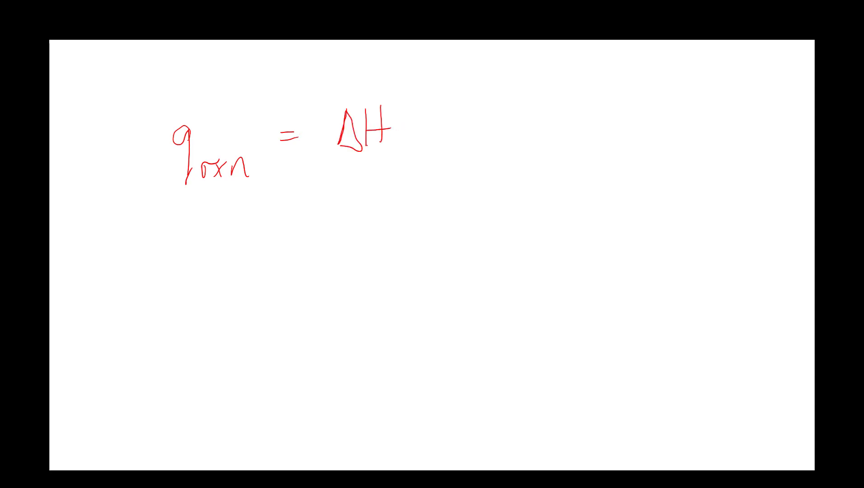
# Complete the handwritten equation with the subscript "rxn per mol" after ΔH, followed by "x # mol".
pyautogui.moveTo(390, 143); pyautogui.dragTo(407, 155)
pyautogui.moveTo(407, 143)
pyautogui.mouseDown()
pyautogui.moveTo(397, 155)
pyautogui.moveTo(430, 165)
pyautogui.mouseUp()
pyautogui.moveTo(430, 147); pyautogui.dragTo(460, 150)
pyautogui.moveTo(459, 146); pyautogui.dragTo(482, 151)
pyautogui.moveTo(486, 140); pyautogui.dragTo(487, 154)
pyautogui.moveTo(507, 121); pyautogui.dragTo(521, 135)
pyautogui.moveTo(519, 119); pyautogui.dragTo(507, 134)
pyautogui.click(518, 113)
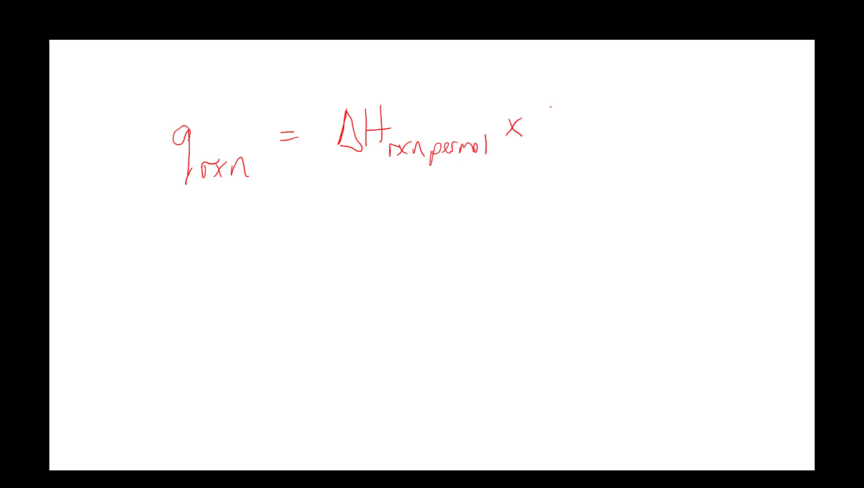
pyautogui.moveTo(554, 107); pyautogui.dragTo(550, 141)
pyautogui.moveTo(565, 107)
pyautogui.mouseDown()
pyautogui.moveTo(563, 133)
pyautogui.moveTo(574, 120)
pyautogui.mouseUp()
pyautogui.moveTo(540, 132); pyautogui.dragTo(616, 131)
pyautogui.moveTo(621, 116); pyautogui.dragTo(635, 134)
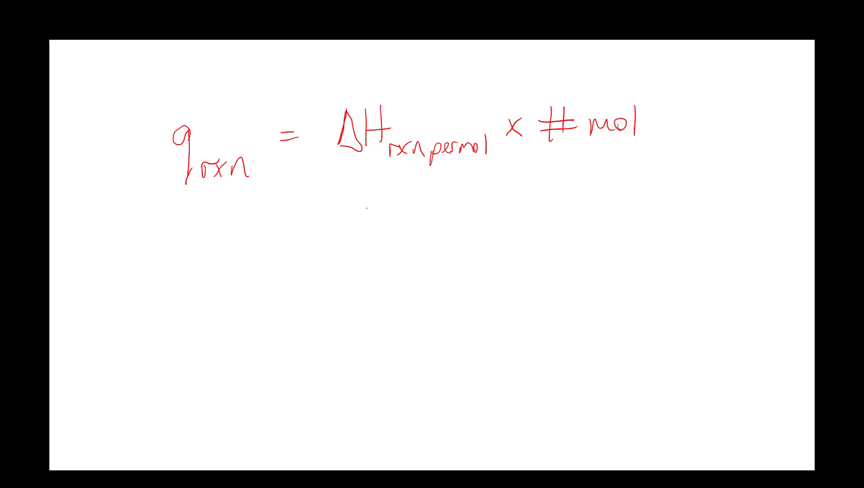
# Handwrite the unit check "J/mol x mol ⇒ J" in red beneath the q rxn equation.
pyautogui.moveTo(367, 202)
pyautogui.mouseDown()
pyautogui.moveTo(369, 221)
pyautogui.moveTo(354, 217)
pyautogui.mouseUp()
pyautogui.moveTo(353, 203); pyautogui.dragTo(384, 196)
pyautogui.moveTo(342, 247); pyautogui.dragTo(392, 237)
pyautogui.moveTo(354, 261)
pyautogui.mouseDown()
pyautogui.moveTo(354, 273)
pyautogui.moveTo(379, 266)
pyautogui.moveTo(385, 273)
pyautogui.mouseUp()
pyautogui.moveTo(407, 245); pyautogui.dragTo(406, 274)
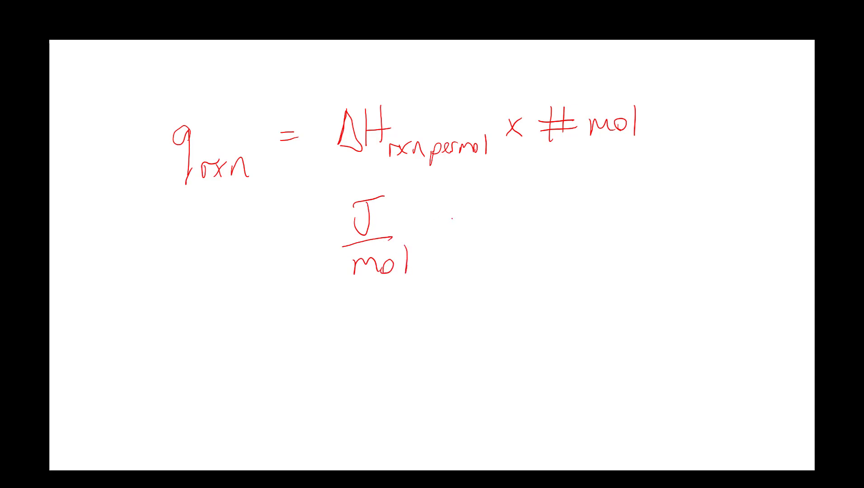
pyautogui.moveTo(442, 216); pyautogui.dragTo(463, 229)
pyautogui.moveTo(455, 215); pyautogui.dragTo(445, 226)
pyautogui.moveTo(499, 216)
pyautogui.mouseDown()
pyautogui.moveTo(537, 204)
pyautogui.moveTo(543, 216)
pyautogui.moveTo(620, 203)
pyautogui.mouseUp()
pyautogui.moveTo(577, 214)
pyautogui.mouseDown()
pyautogui.moveTo(626, 208)
pyautogui.moveTo(619, 224)
pyautogui.mouseUp()
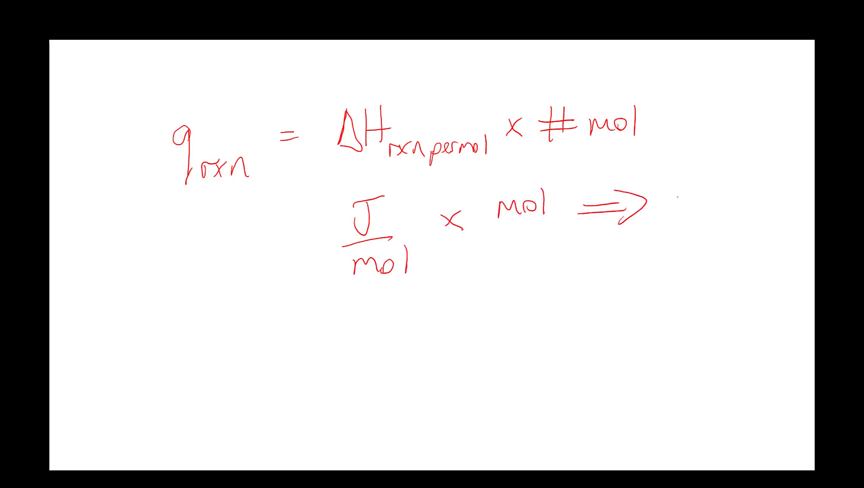
pyautogui.moveTo(706, 185)
pyautogui.mouseDown()
pyautogui.moveTo(699, 210)
pyautogui.moveTo(684, 198)
pyautogui.mouseUp()
pyautogui.moveTo(683, 186); pyautogui.dragTo(724, 180)
# Switch back to the Excel workbook and enter the label "Predicted q(rxn)" in B27.
pyautogui.press('w')
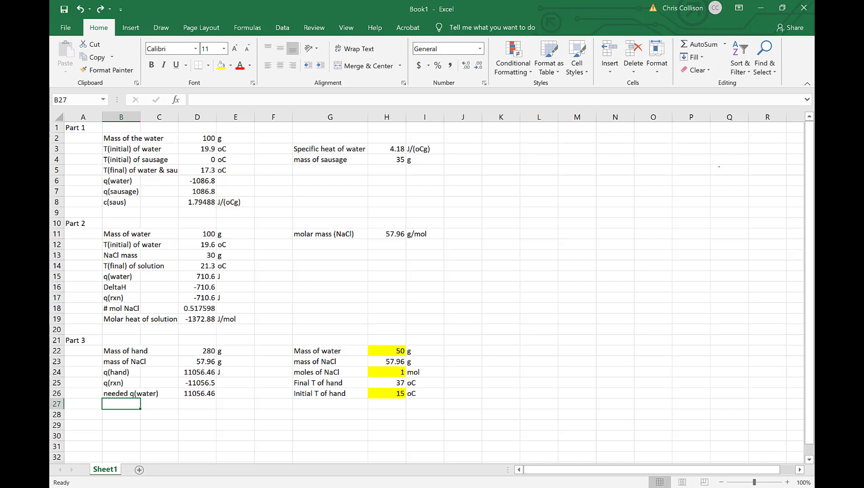
pyautogui.write('Predicted')
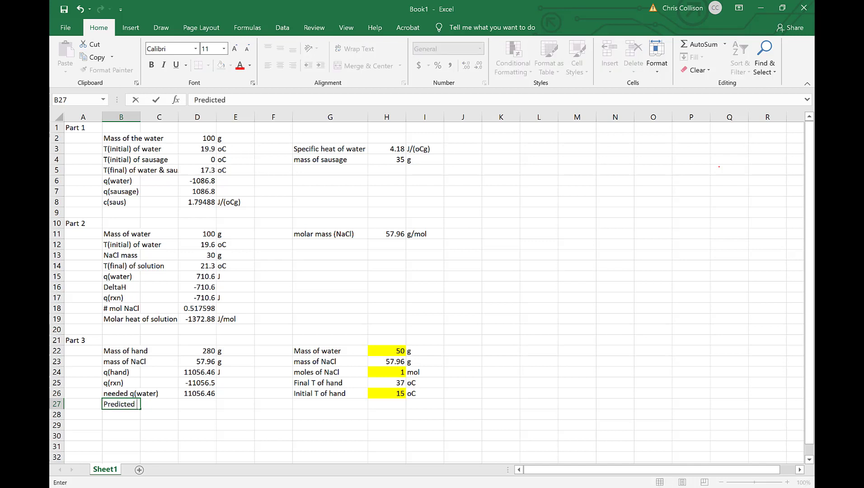
pyautogui.write(' q(rxn)')
pyautogui.press('Tab')
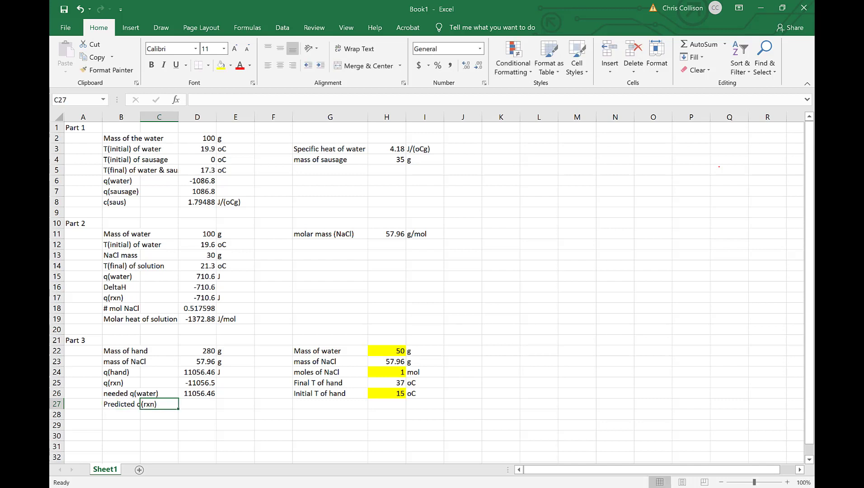
# Calculate the predicted q(rxn) in D27 as moles of NaCl times molar heat of solution with =H24*D19.
pyautogui.press('Tab')
pyautogui.write('=')
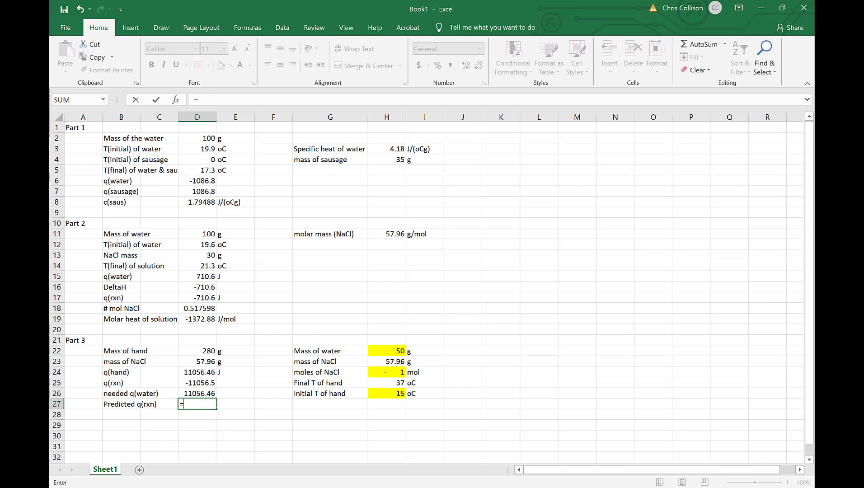
pyautogui.click(385, 372)
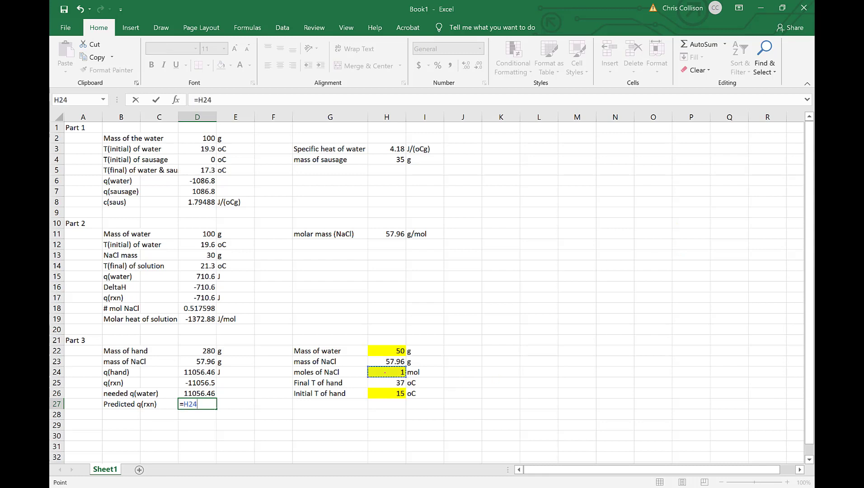
pyautogui.write('*')
pyautogui.click(198, 319)
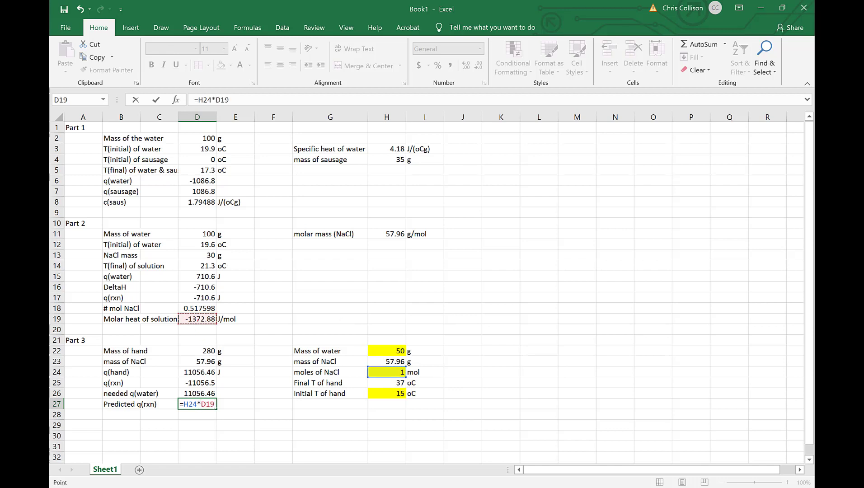
pyautogui.press('Return')
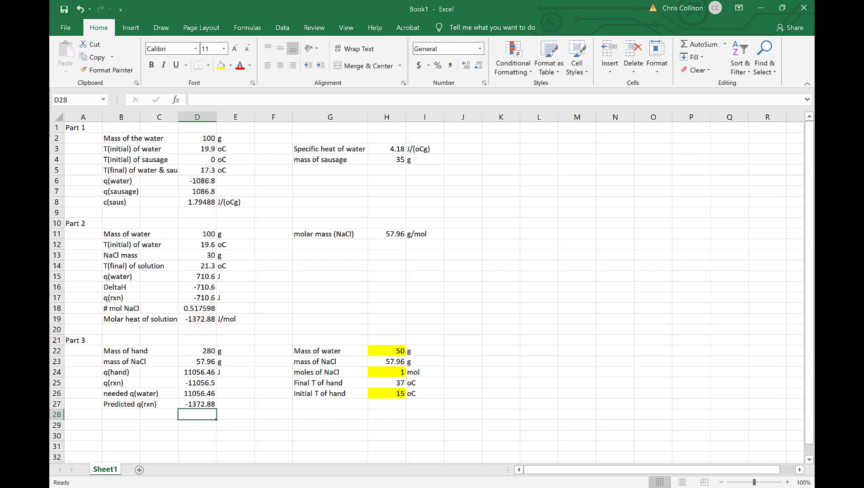
# Compare the predicted q(rxn) in D27 with the q(rxn) in D25 and the needed q(water) in D26.
pyautogui.press('Up')
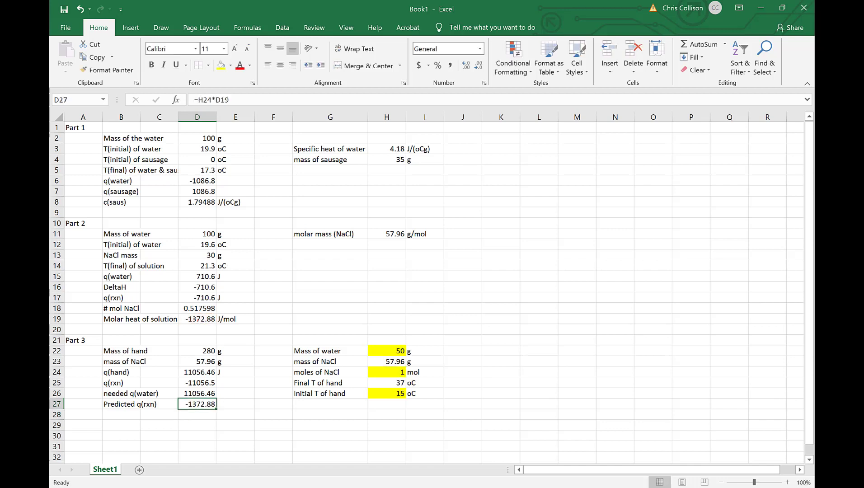
pyautogui.press('Up')
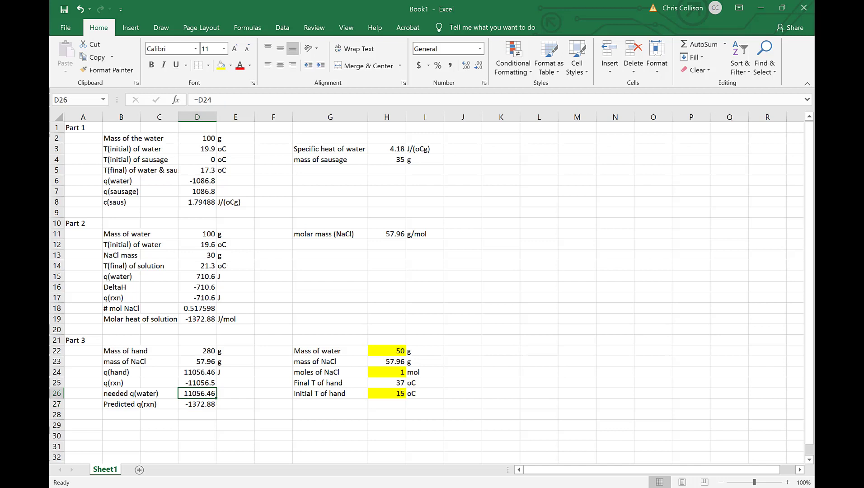
pyautogui.press('Down')
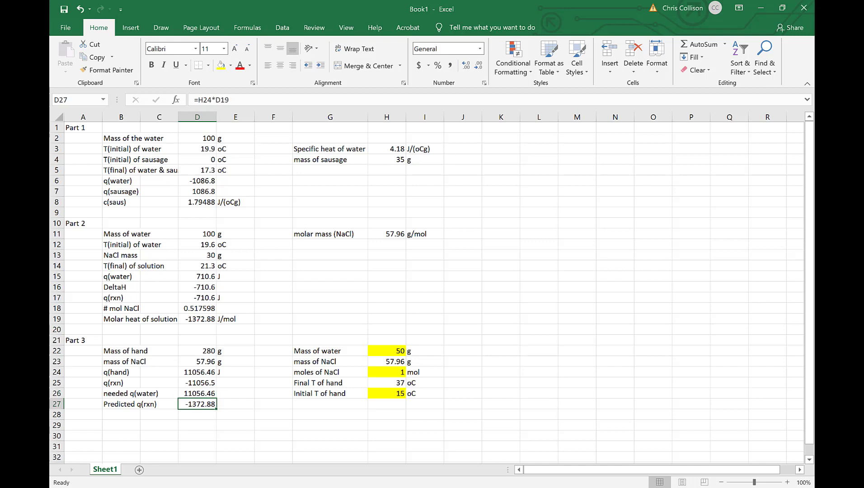
pyautogui.press('Up')
pyautogui.press('Up')
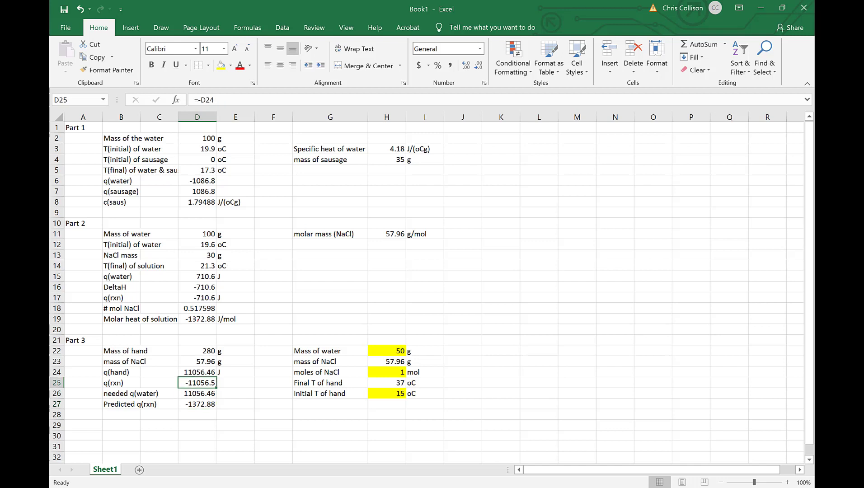
pyautogui.press('Down')
pyautogui.press('Down')
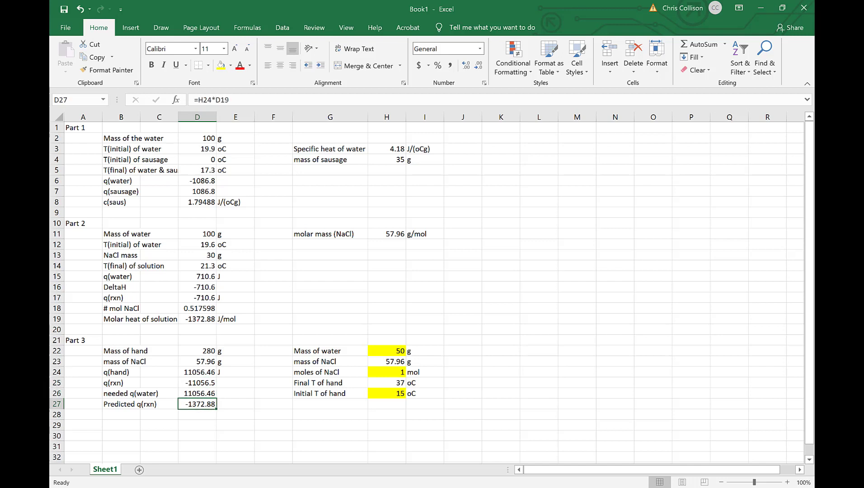
# Set the moles of NaCl in H24 to 12.
pyautogui.press('Right')
pyautogui.press('Right')
pyautogui.press('Right')
pyautogui.press('Right')
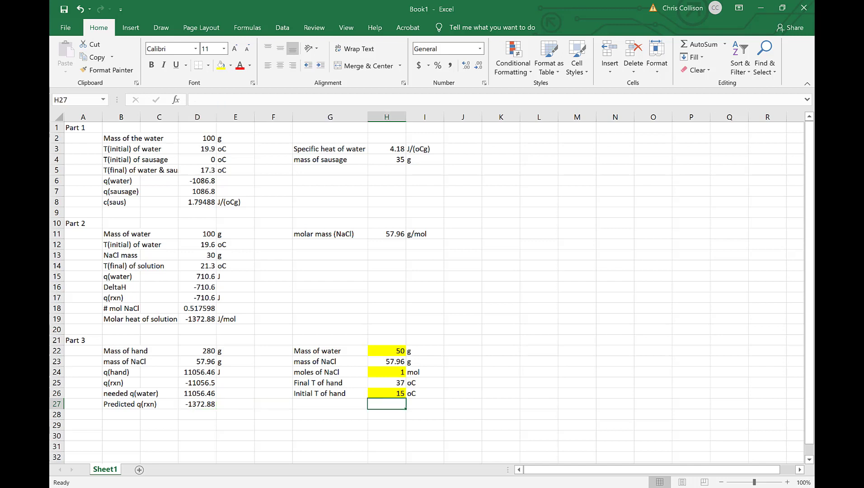
pyautogui.press('Up')
pyautogui.press('Up')
pyautogui.press('Up')
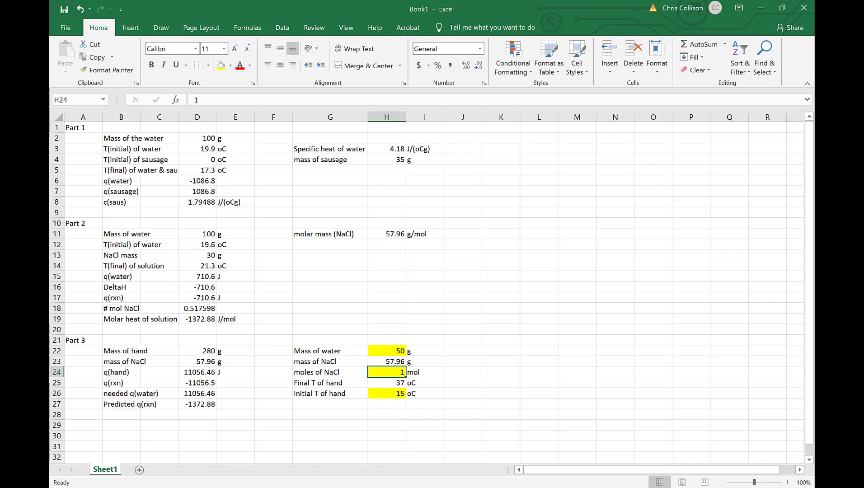
pyautogui.write('12')
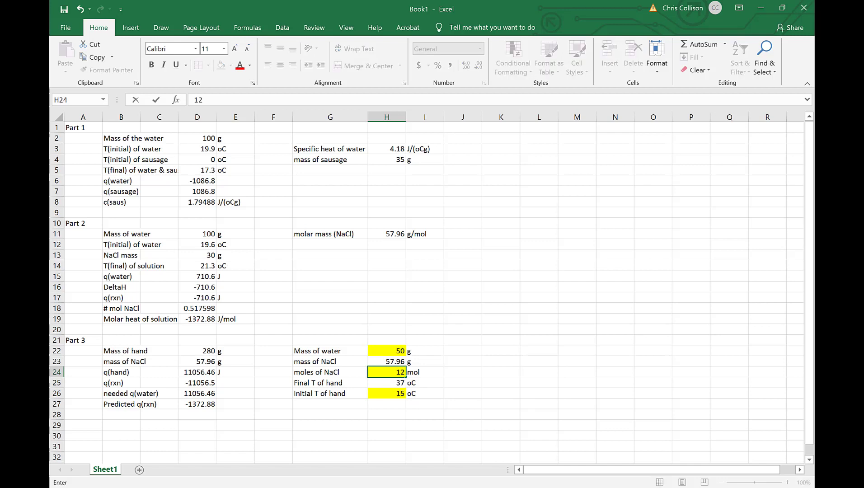
pyautogui.press('Return')
# Review the Part 3 input values in column H and the recalculated predicted q(rxn) in D27.
pyautogui.press('Down')
pyautogui.press('Down')
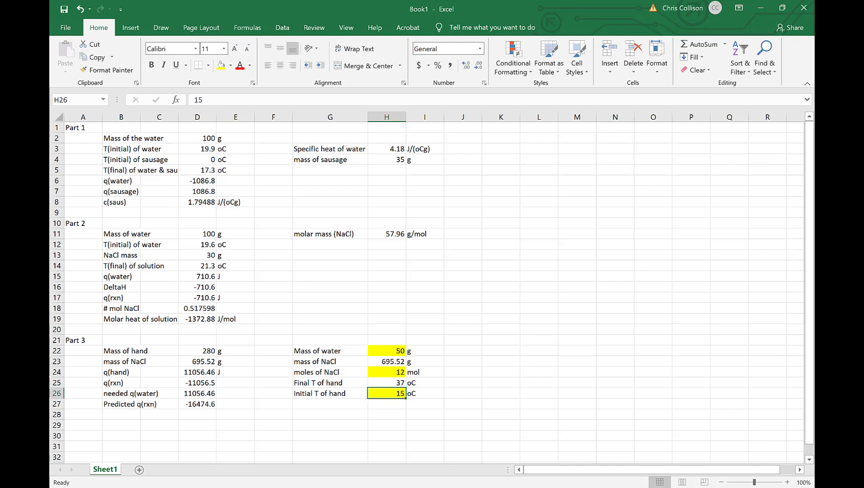
pyautogui.press('Up')
pyautogui.press('Up')
pyautogui.press('Up')
pyautogui.press('Down')
pyautogui.press('Down')
pyautogui.press('Down')
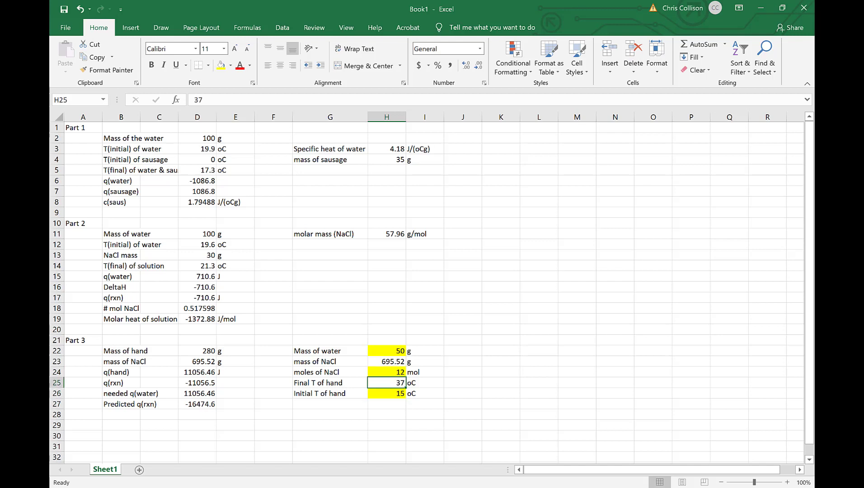
pyautogui.press('Left')
pyautogui.press('Left')
pyautogui.press('Left')
pyautogui.press('Left')
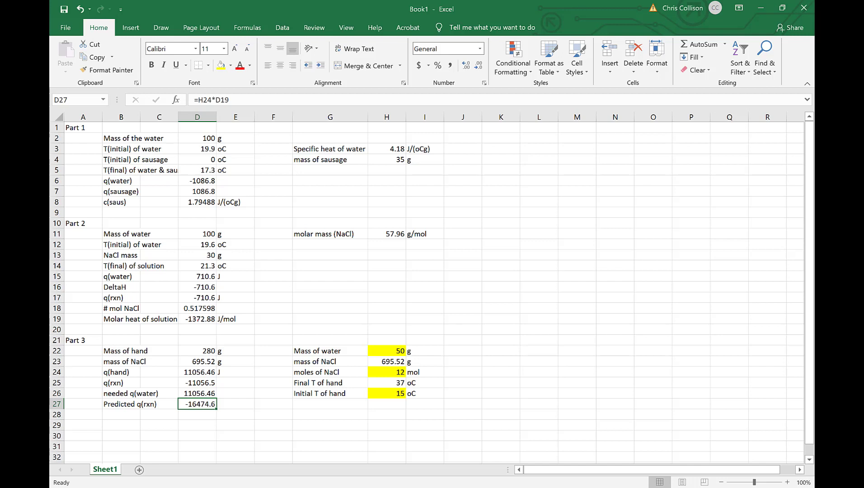
# Enter the label "Predicted q(water)" in B28, below the predicted q(rxn) label.
pyautogui.press('Down')
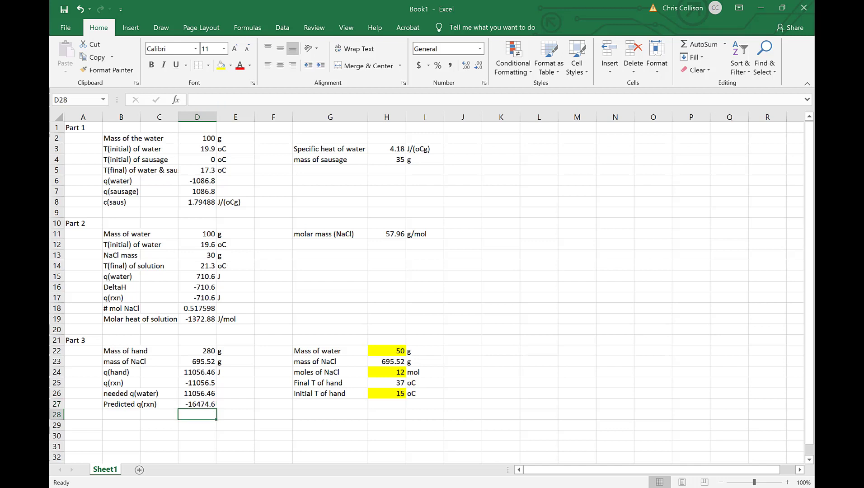
pyautogui.press('Left')
pyautogui.press('Left')
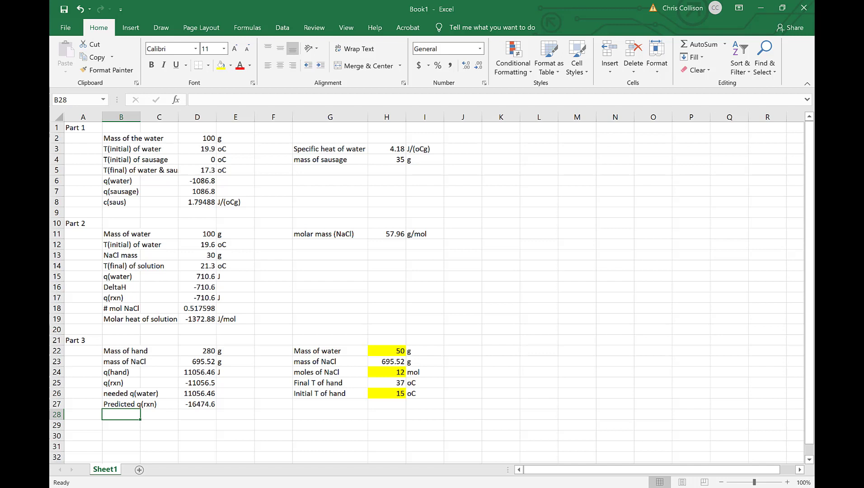
pyautogui.write('q')
pyautogui.press('BackSpace')
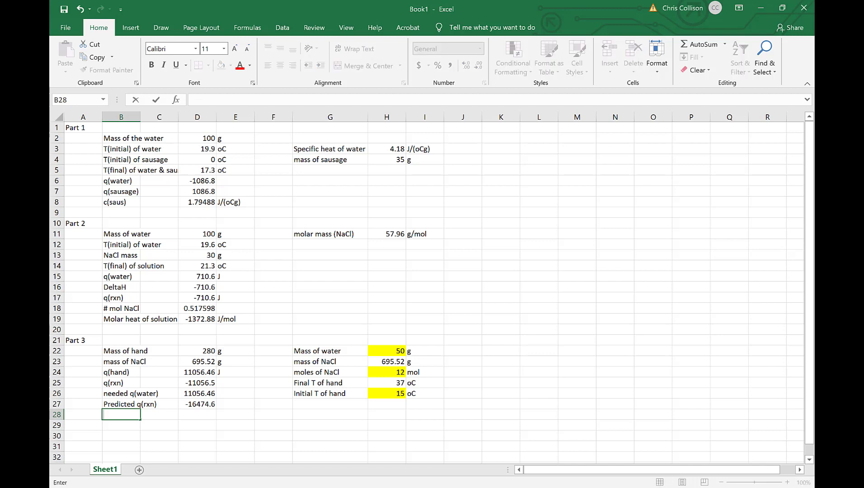
pyautogui.write('Predicted ')
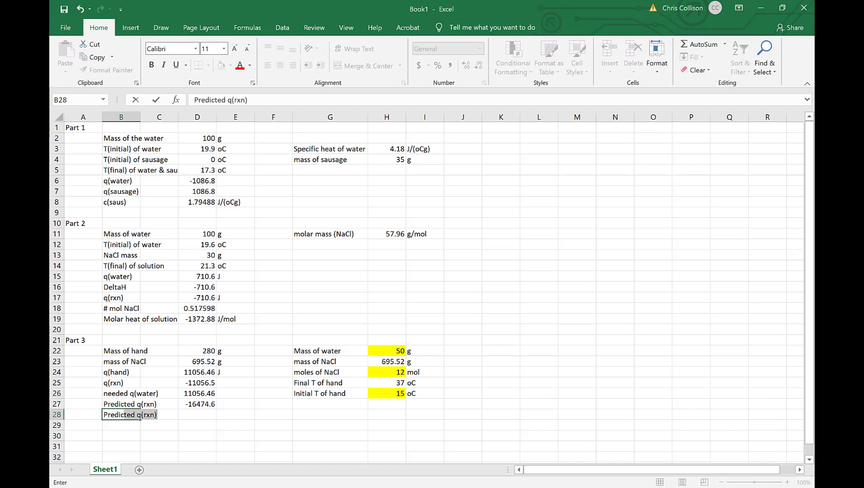
pyautogui.write('q(water)')
pyautogui.press('Tab')
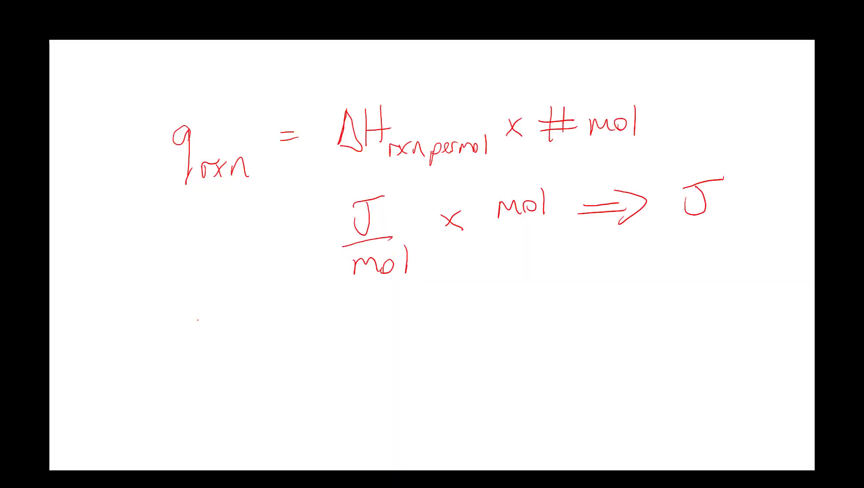
# Switch to the whiteboard and handwrite "q water = m C water" in red below the unit check.
pyautogui.moveTo(186, 332)
pyautogui.mouseDown()
pyautogui.moveTo(188, 386)
pyautogui.moveTo(198, 367)
pyautogui.mouseUp()
pyautogui.moveTo(208, 374)
pyautogui.mouseDown()
pyautogui.moveTo(208, 382)
pyautogui.moveTo(220, 367)
pyautogui.moveTo(242, 383)
pyautogui.mouseUp()
pyautogui.moveTo(239, 374)
pyautogui.mouseDown()
pyautogui.moveTo(251, 370)
pyautogui.moveTo(258, 383)
pyautogui.mouseUp()
pyautogui.moveTo(262, 372); pyautogui.dragTo(273, 368)
pyautogui.moveTo(303, 358)
pyautogui.mouseDown()
pyautogui.moveTo(373, 370)
pyautogui.moveTo(388, 357)
pyautogui.moveTo(431, 380)
pyautogui.moveTo(458, 382)
pyautogui.mouseUp()
pyautogui.moveTo(459, 380); pyautogui.dragTo(468, 362)
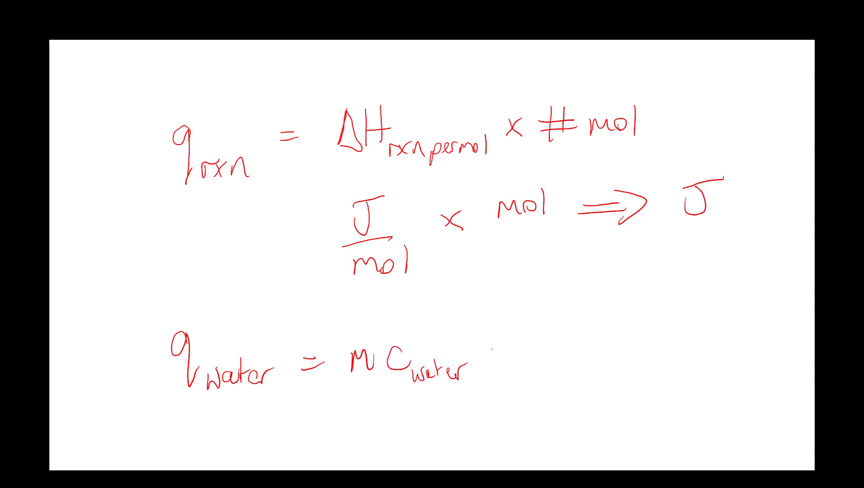
# Complete the q water equation with "(Tf − Ti)", annotating Ti with an arrow and "4°C" and circling the m.
pyautogui.moveTo(495, 322); pyautogui.dragTo(500, 383)
pyautogui.moveTo(512, 345); pyautogui.dragTo(514, 370)
pyautogui.moveTo(498, 348)
pyautogui.mouseDown()
pyautogui.moveTo(535, 338)
pyautogui.moveTo(530, 373)
pyautogui.mouseUp()
pyautogui.moveTo(534, 355)
pyautogui.mouseDown()
pyautogui.moveTo(530, 382)
pyautogui.moveTo(542, 363)
pyautogui.moveTo(579, 356)
pyautogui.moveTo(597, 369)
pyautogui.moveTo(613, 337)
pyautogui.moveTo(613, 373)
pyautogui.mouseUp()
pyautogui.moveTo(624, 322)
pyautogui.mouseDown()
pyautogui.moveTo(634, 375)
pyautogui.moveTo(597, 400)
pyautogui.moveTo(595, 420)
pyautogui.mouseUp()
pyautogui.moveTo(594, 398)
pyautogui.mouseDown()
pyautogui.moveTo(599, 385)
pyautogui.moveTo(606, 395)
pyautogui.mouseUp()
pyautogui.moveTo(600, 428)
pyautogui.mouseDown()
pyautogui.moveTo(595, 443)
pyautogui.moveTo(609, 441)
pyautogui.mouseUp()
pyautogui.moveTo(605, 430)
pyautogui.mouseDown()
pyautogui.moveTo(603, 452)
pyautogui.moveTo(619, 428)
pyautogui.moveTo(654, 444)
pyautogui.mouseUp()
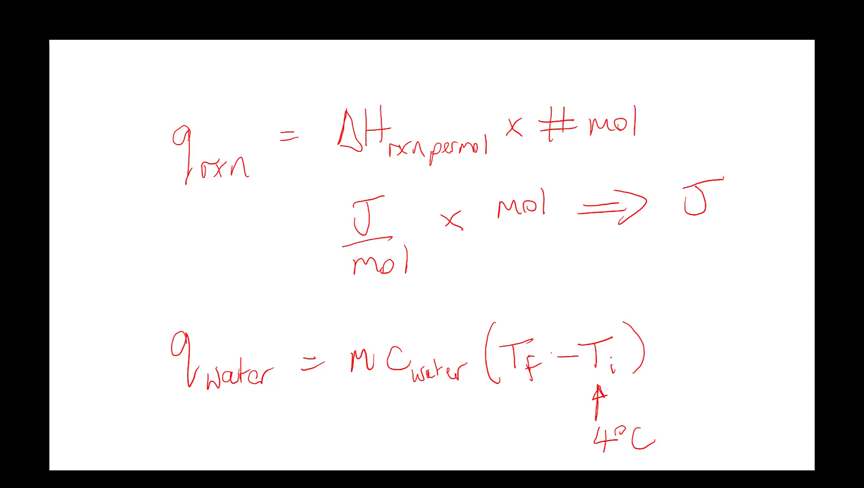
pyautogui.moveTo(341, 381)
pyautogui.mouseDown()
pyautogui.moveTo(363, 389)
pyautogui.moveTo(342, 383)
pyautogui.moveTo(373, 342)
pyautogui.moveTo(354, 393)
pyautogui.moveTo(347, 333)
pyautogui.moveTo(341, 379)
pyautogui.mouseUp()
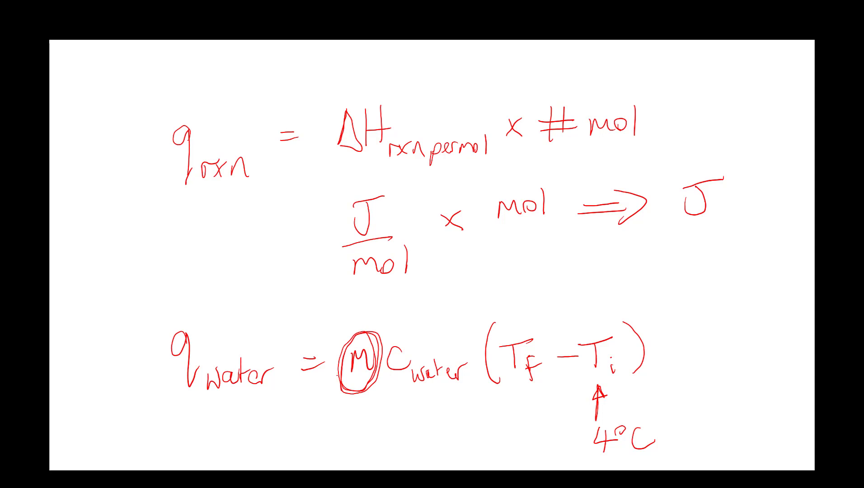
# Switch back to Excel and enter "T(water) initial" in G28 with the value 4 in H28 and the unit "oC" in I28.
pyautogui.hotkey('alt', 'Tab')
pyautogui.write('T')
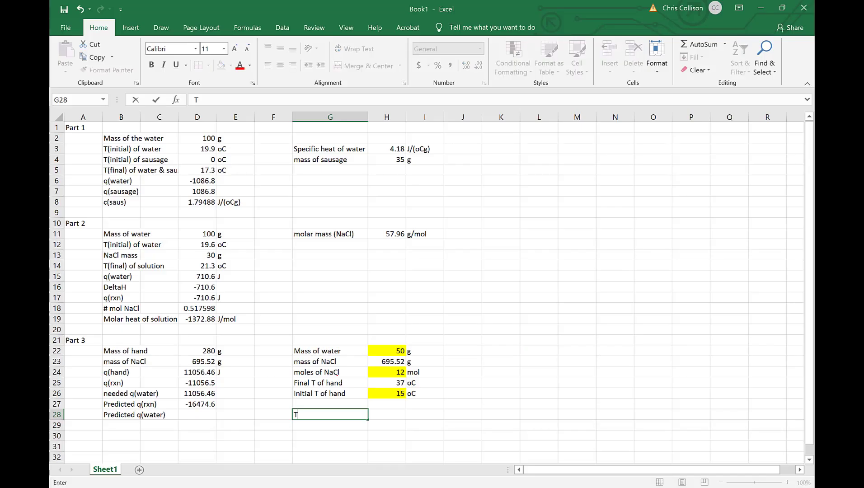
pyautogui.write('(water) initial')
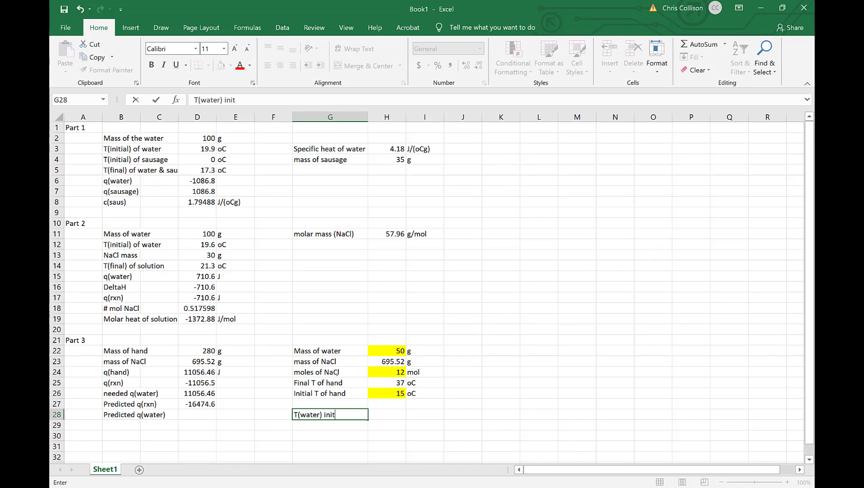
pyautogui.press('Tab')
pyautogui.write('4')
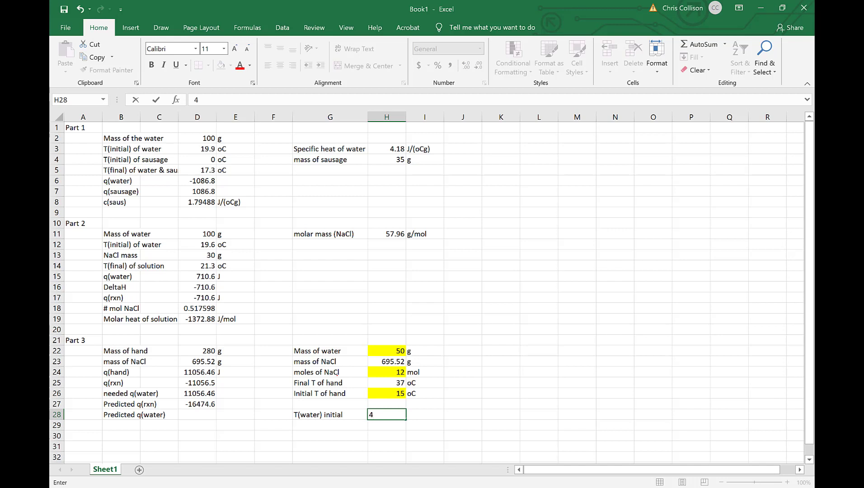
pyautogui.press('Tab')
pyautogui.write('oC')
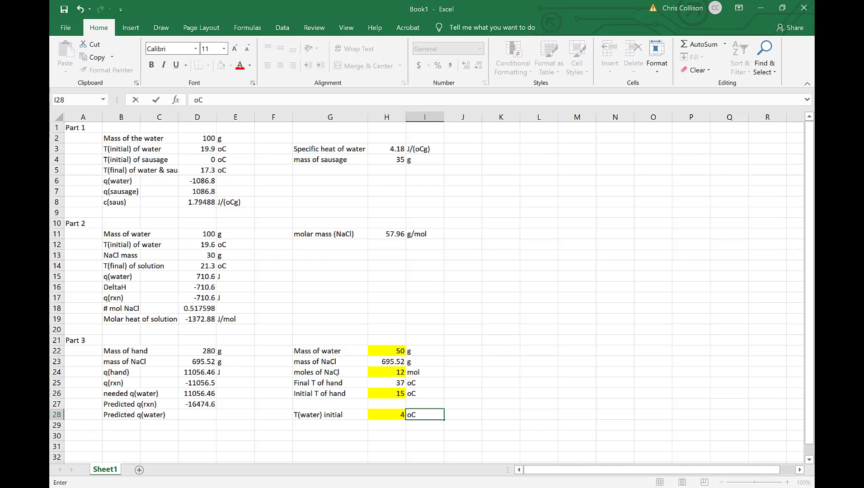
pyautogui.press('Return')
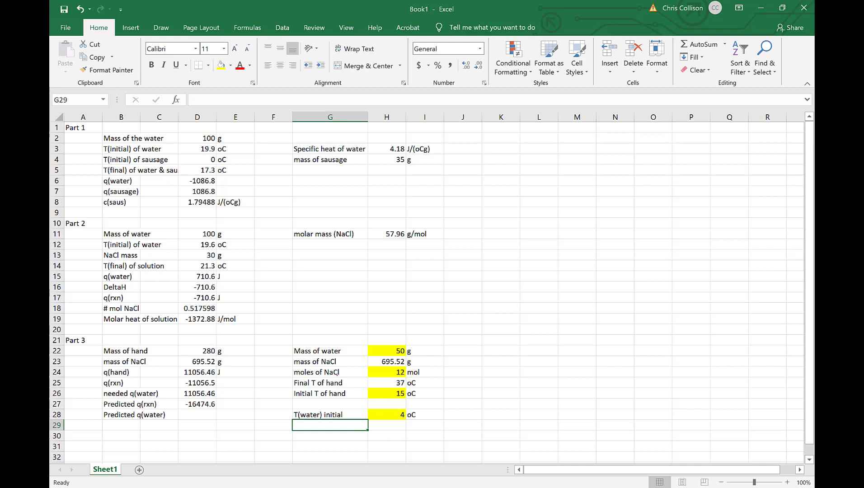
# Enter the label "T(water) final" in G29, directly below "T(water) initial".
pyautogui.write('T(water) final')
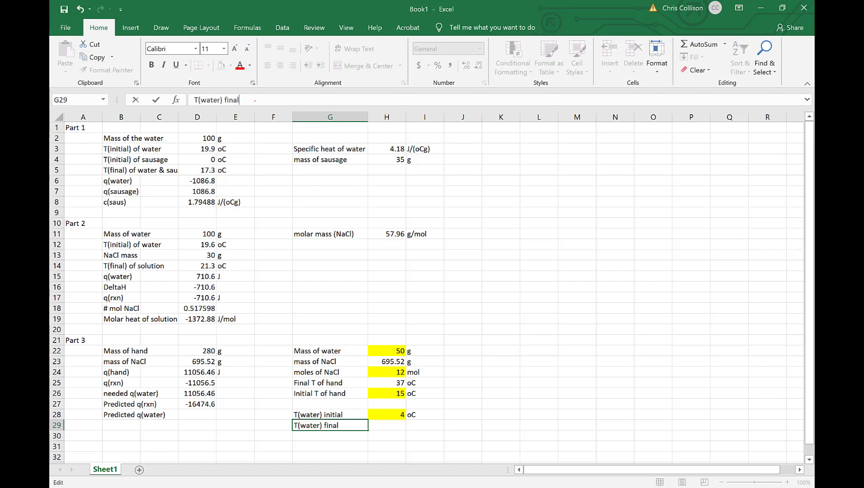
pyautogui.press('Return')
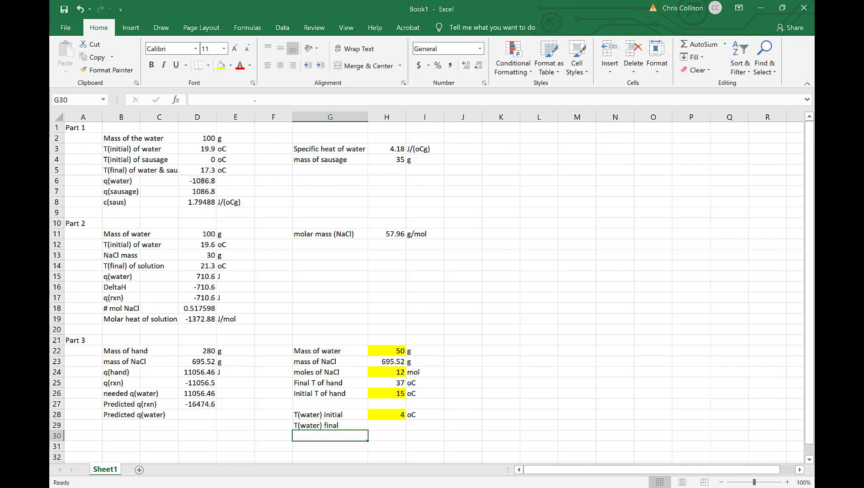
# Review the needed q(water) formula in D26 and the empty predicted q(water) cell in D28.
pyautogui.press('Up')
pyautogui.press('Up')
pyautogui.press('Left')
pyautogui.press('Left')
pyautogui.press('Left')
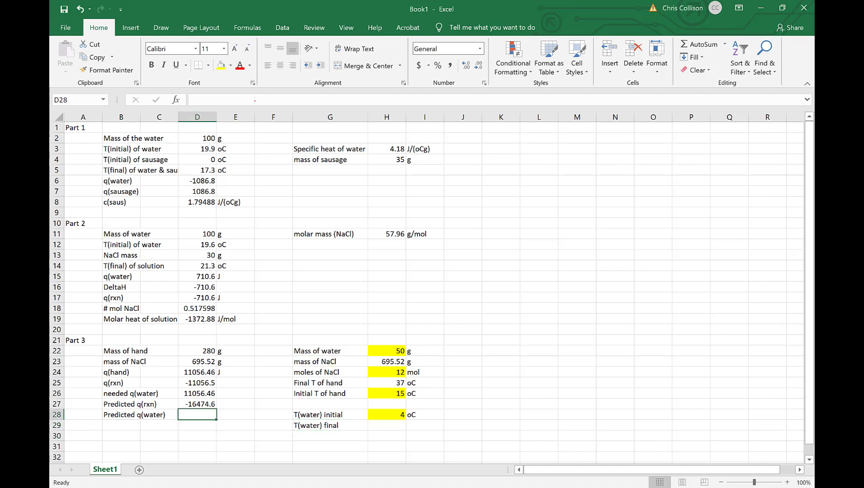
pyautogui.press('Up')
pyautogui.press('Up')
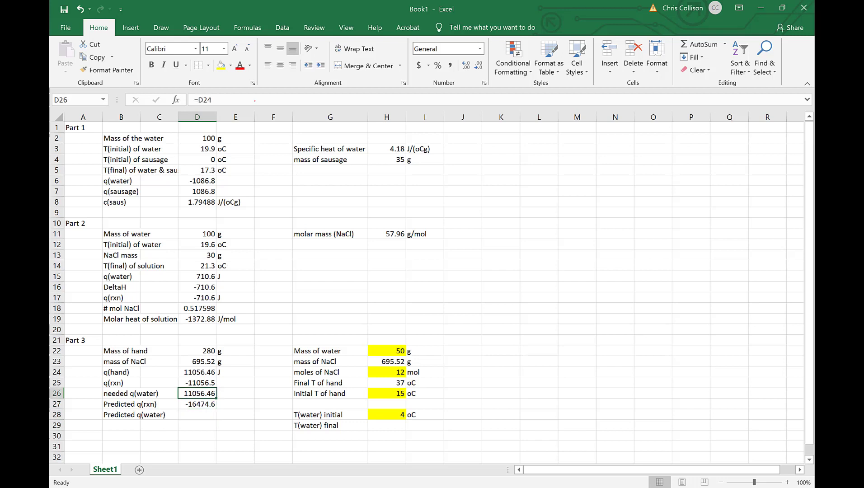
pyautogui.press('Down')
pyautogui.press('Down')
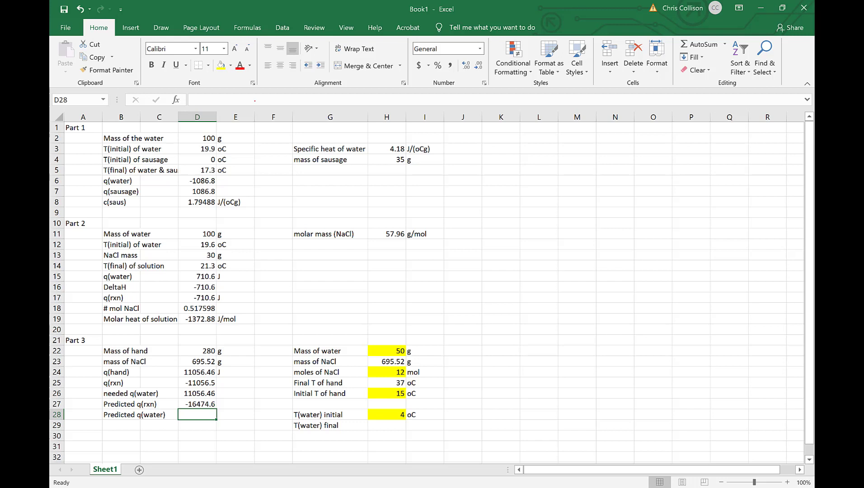
# Move the "T(water) final" label from G29 to B28, replacing "Predicted q(water)", and select D28 for its value.
pyautogui.press('Left')
pyautogui.press('Left')
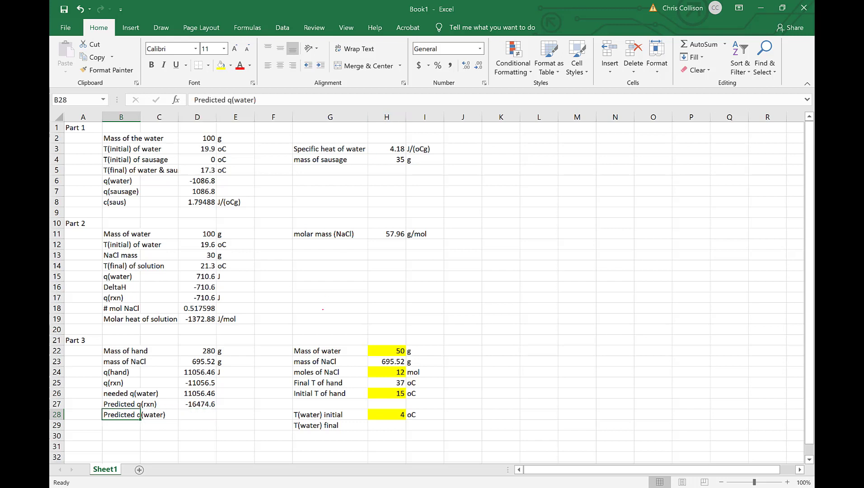
pyautogui.click(312, 425)
pyautogui.hotkey('ctrl', 'c')
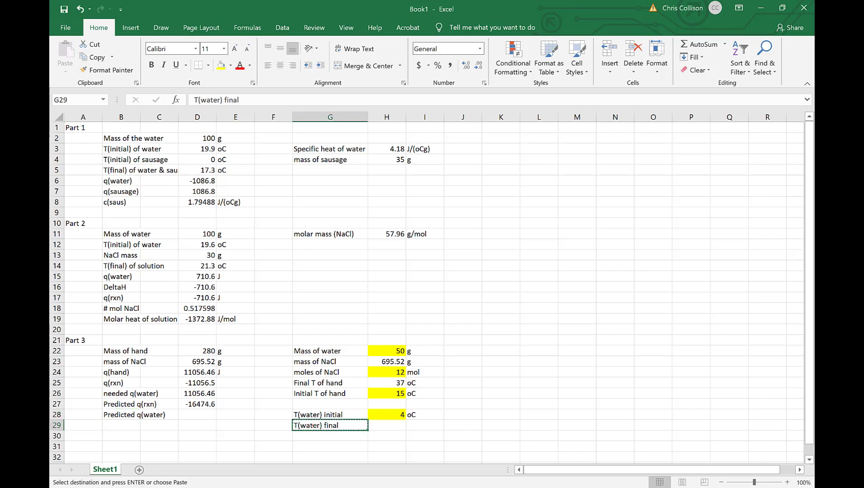
pyautogui.click(138, 416)
pyautogui.press('Return')
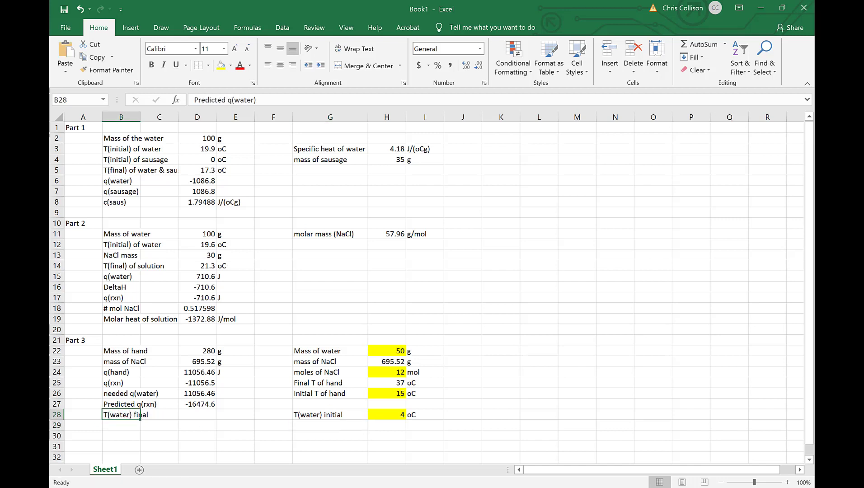
pyautogui.press('Right')
pyautogui.press('Right')
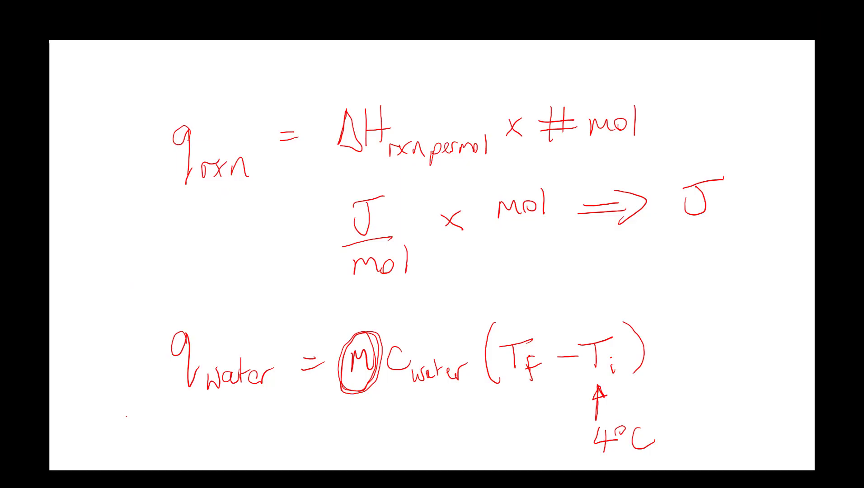
# Switch to the whiteboard and handwrite "Tf − Ti = q/mc" in red below the q water equation.
pyautogui.moveTo(183, 414); pyautogui.dragTo(208, 409)
pyautogui.moveTo(197, 412); pyautogui.dragTo(197, 435)
pyautogui.moveTo(212, 428)
pyautogui.mouseDown()
pyautogui.moveTo(209, 446)
pyautogui.moveTo(254, 420)
pyautogui.moveTo(266, 436)
pyautogui.mouseUp()
pyautogui.moveTo(251, 414)
pyautogui.mouseDown()
pyautogui.moveTo(277, 409)
pyautogui.moveTo(320, 423)
pyautogui.mouseUp()
pyautogui.moveTo(311, 427); pyautogui.dragTo(325, 427)
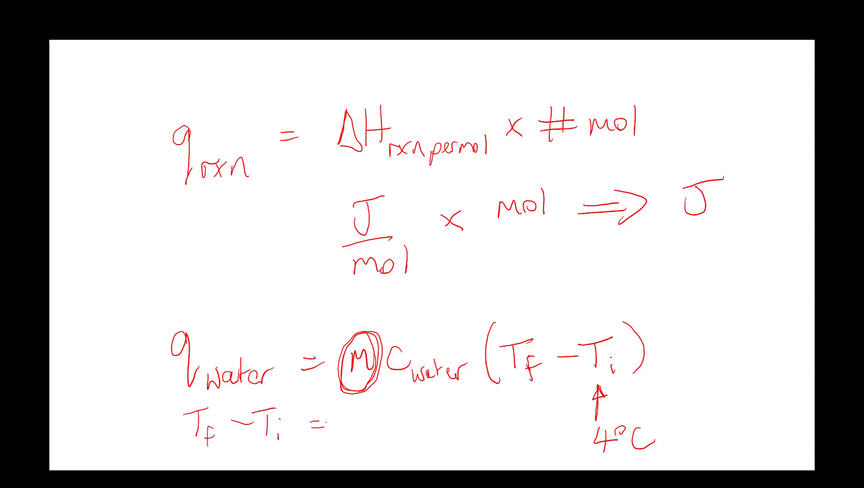
pyautogui.moveTo(367, 409)
pyautogui.mouseDown()
pyautogui.moveTo(373, 434)
pyautogui.moveTo(401, 407)
pyautogui.mouseUp()
pyautogui.moveTo(393, 442)
pyautogui.mouseDown()
pyautogui.moveTo(399, 430)
pyautogui.moveTo(423, 442)
pyautogui.mouseUp()
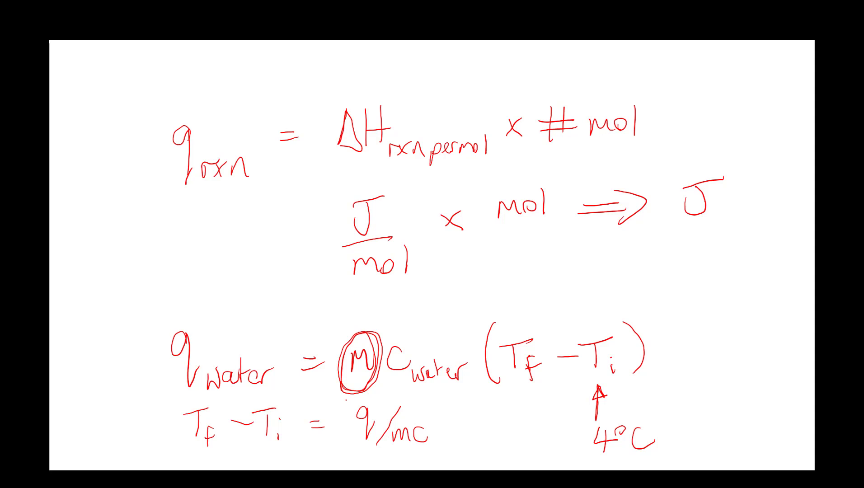
# Rearrange the handwritten equation for Tf by enclosing q/mc in parentheses, adding "+ Ti" and striking out "− Ti" before the equals sign.
pyautogui.moveTo(354, 399)
pyautogui.mouseDown()
pyautogui.moveTo(347, 411)
pyautogui.moveTo(356, 454)
pyautogui.mouseUp()
pyautogui.moveTo(433, 401); pyautogui.dragTo(435, 459)
pyautogui.moveTo(473, 417); pyautogui.dragTo(475, 432)
pyautogui.moveTo(466, 422)
pyautogui.mouseDown()
pyautogui.moveTo(488, 420)
pyautogui.moveTo(504, 431)
pyautogui.mouseUp()
pyautogui.moveTo(489, 407); pyautogui.dragTo(515, 402)
pyautogui.moveTo(515, 428); pyautogui.dragTo(516, 437)
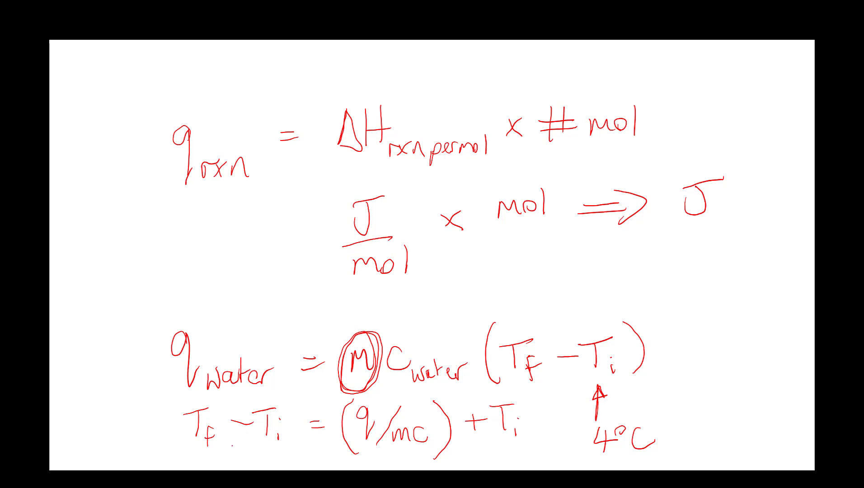
pyautogui.moveTo(232, 446)
pyautogui.mouseDown()
pyautogui.moveTo(292, 395)
pyautogui.moveTo(285, 419)
pyautogui.mouseUp()
# Switch back to Excel and calculate T(water) final in D28 with the formula =D27/(H22*H3)+H28.
pyautogui.hotkey('alt', 'Tab')
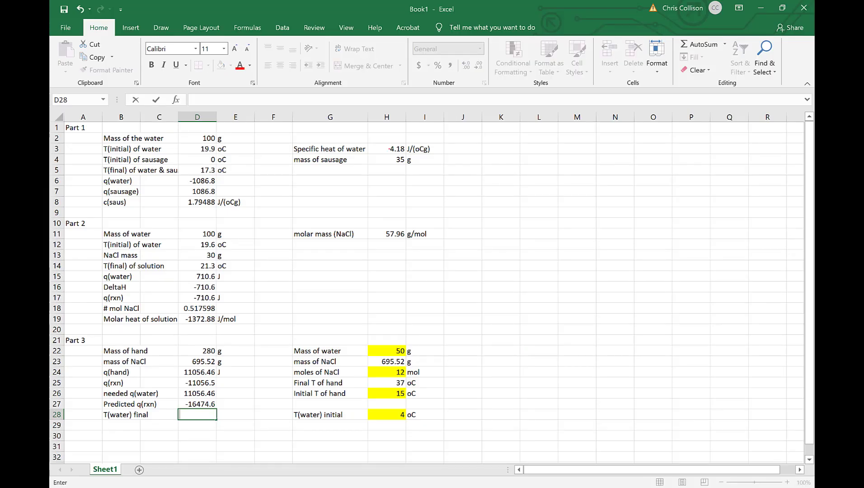
pyautogui.write('=')
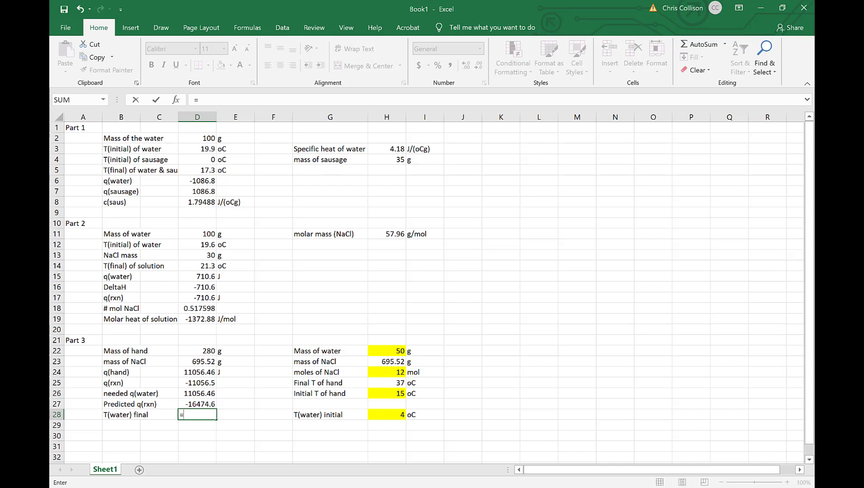
pyautogui.click(197, 404)
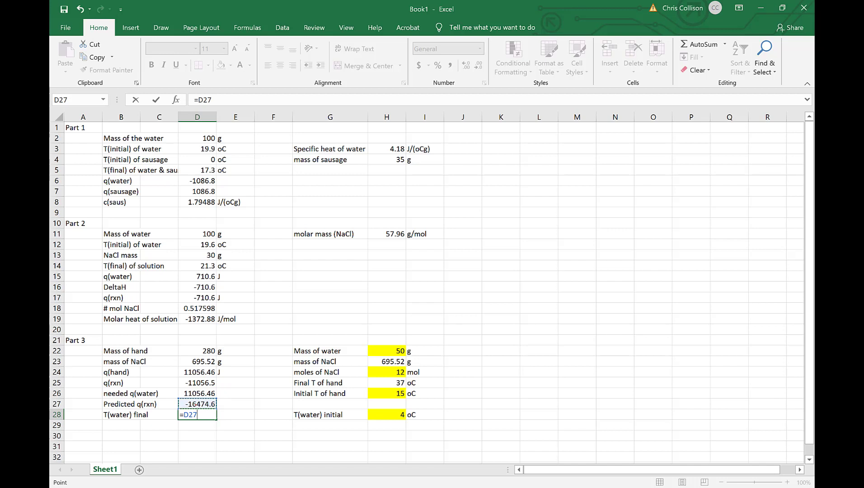
pyautogui.write('/')
pyautogui.click(386, 350)
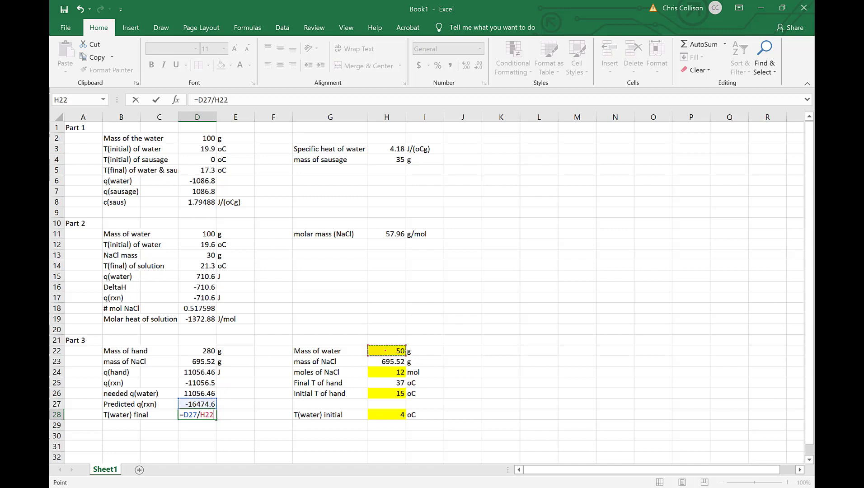
pyautogui.press('BackSpace')
pyautogui.press('BackSpace')
pyautogui.press('BackSpace')
pyautogui.write('(')
pyautogui.click(392, 351)
pyautogui.write('*')
pyautogui.click(388, 149)
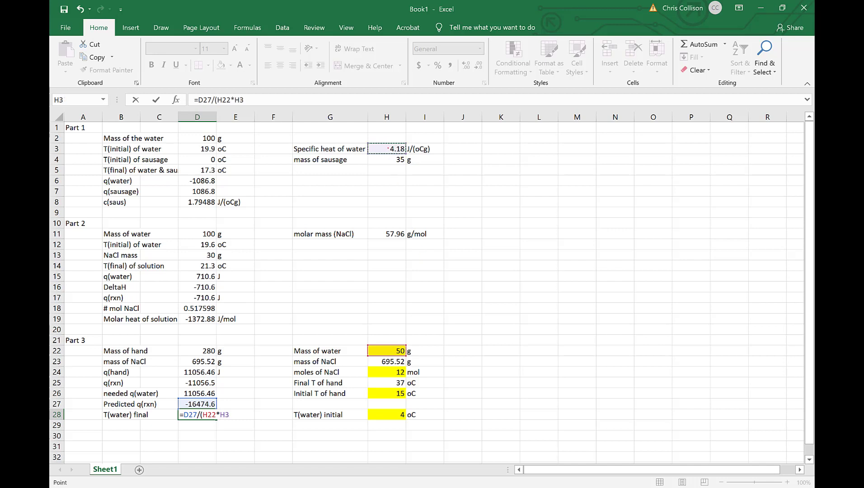
pyautogui.write(')+')
pyautogui.click(389, 415)
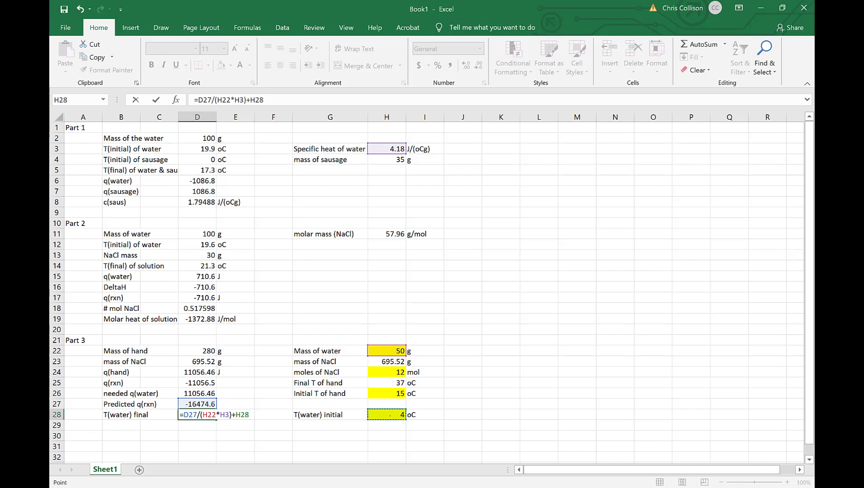
pyautogui.press('Return')
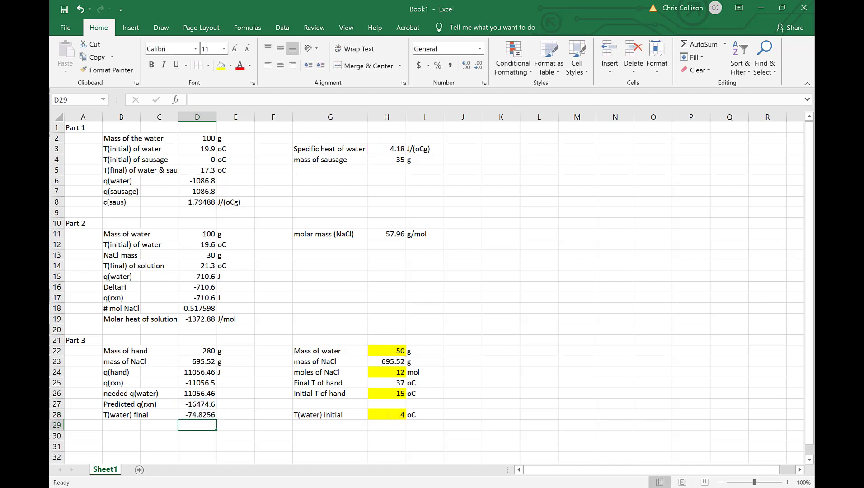
# Negate the predicted q(rxn) term in the T(water) final formula so D28 reads =-D27/(H22*H3)+H28.
pyautogui.press('Up')
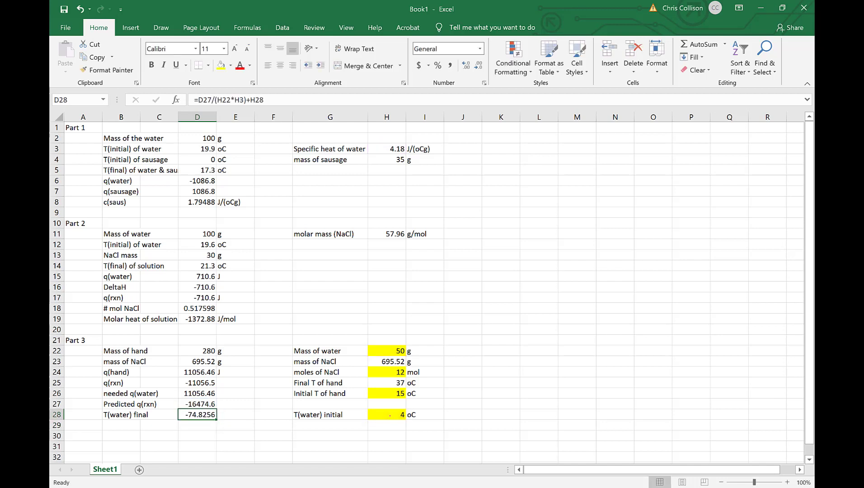
pyautogui.click(198, 99)
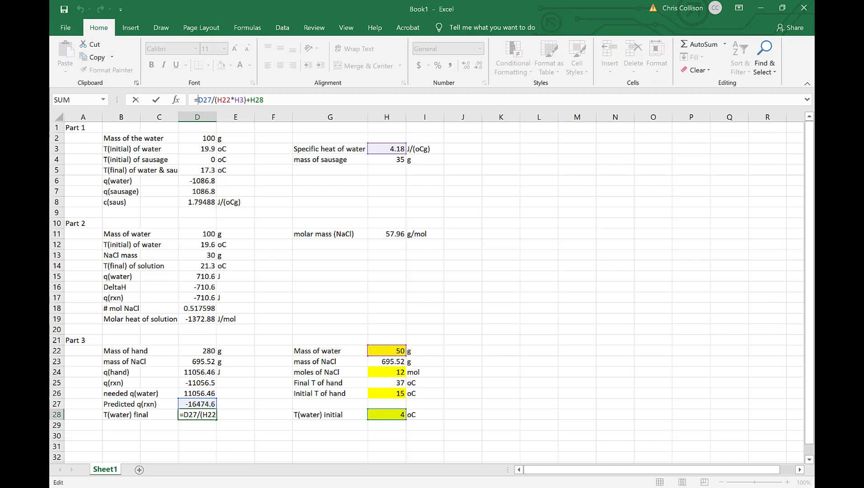
pyautogui.write('-')
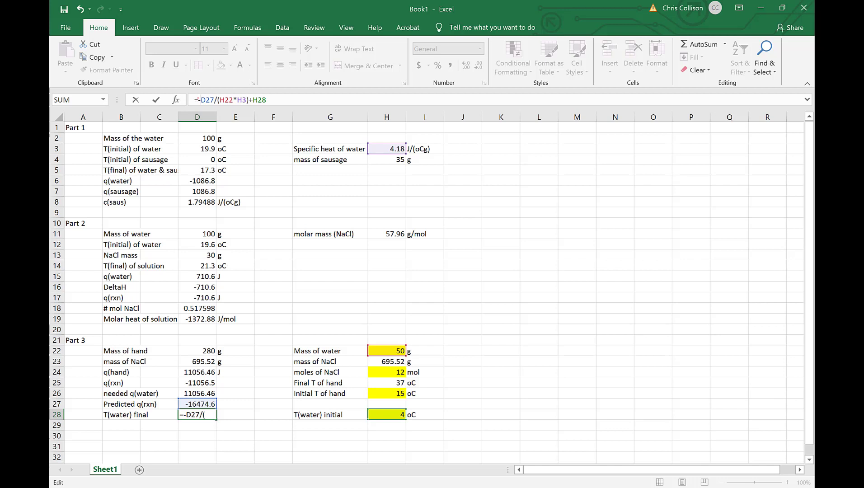
pyautogui.press('Return')
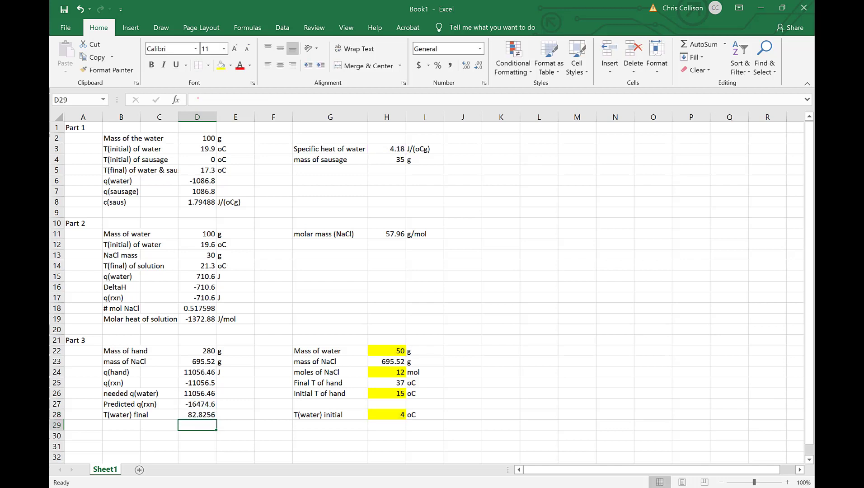
pyautogui.press('Up')
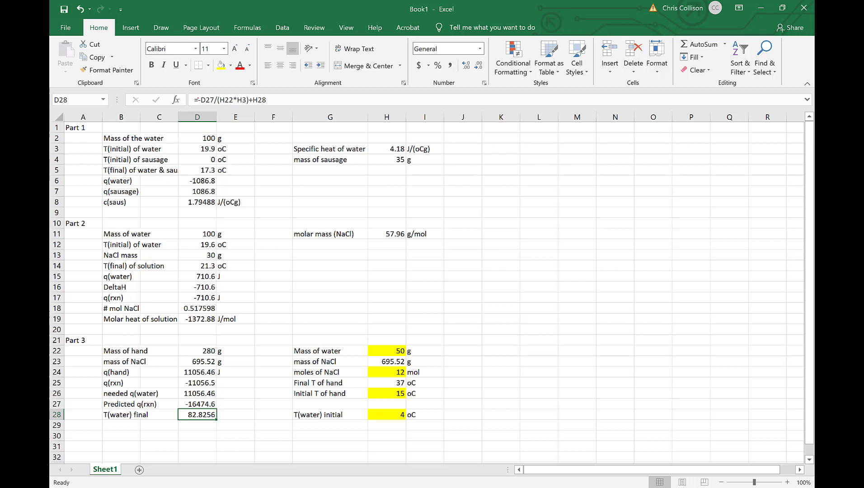
# Circle the Part 3 inputs 50 g mass of water, 4 oC initial water temperature and 12 mol NaCl in black ink.
pyautogui.moveTo(355, 348)
pyautogui.mouseDown()
pyautogui.moveTo(395, 360)
pyautogui.moveTo(365, 360)
pyautogui.mouseUp()
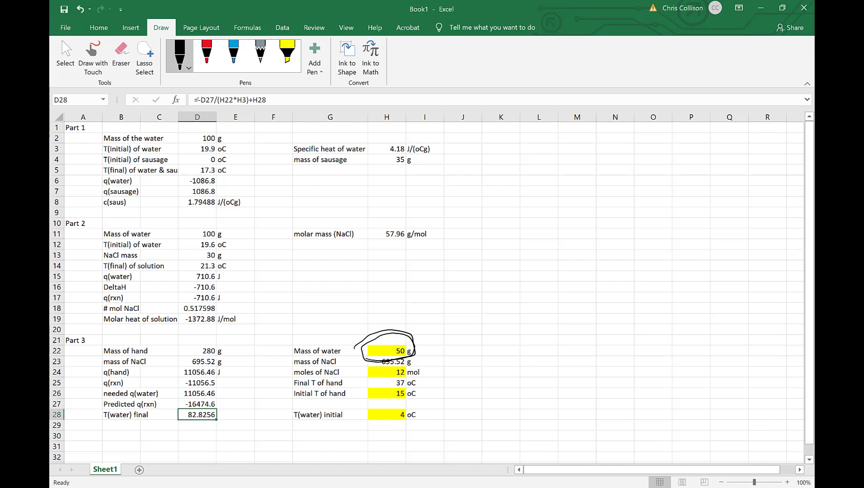
pyautogui.moveTo(373, 429)
pyautogui.mouseDown()
pyautogui.moveTo(426, 414)
pyautogui.moveTo(362, 424)
pyautogui.moveTo(420, 404)
pyautogui.moveTo(361, 427)
pyautogui.moveTo(392, 402)
pyautogui.moveTo(381, 428)
pyautogui.moveTo(391, 402)
pyautogui.moveTo(398, 427)
pyautogui.mouseUp()
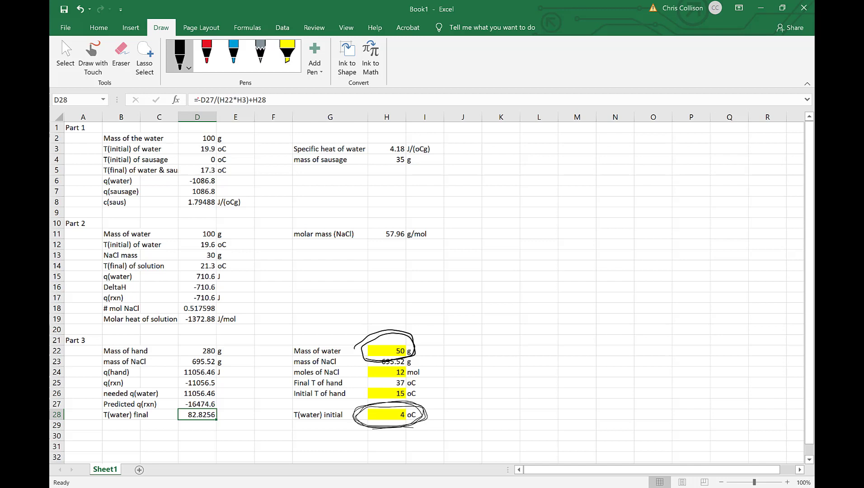
pyautogui.moveTo(384, 376)
pyautogui.mouseDown()
pyautogui.moveTo(426, 369)
pyautogui.moveTo(378, 375)
pyautogui.moveTo(385, 368)
pyautogui.moveTo(427, 370)
pyautogui.mouseUp()
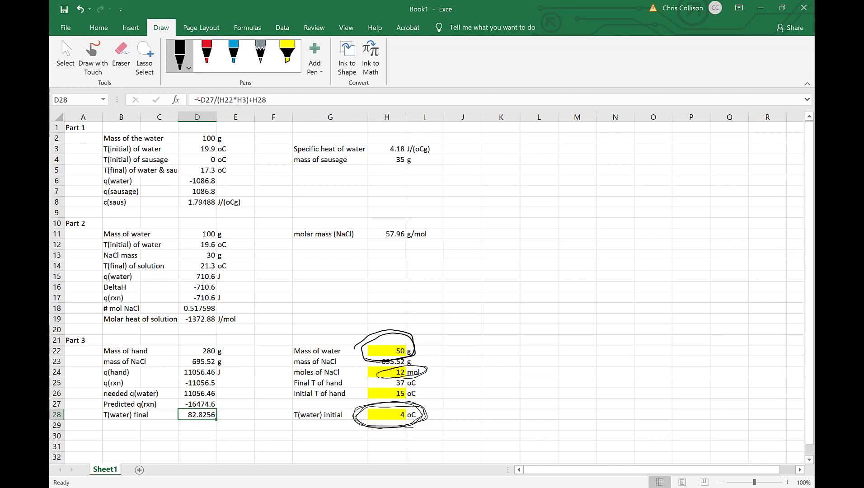